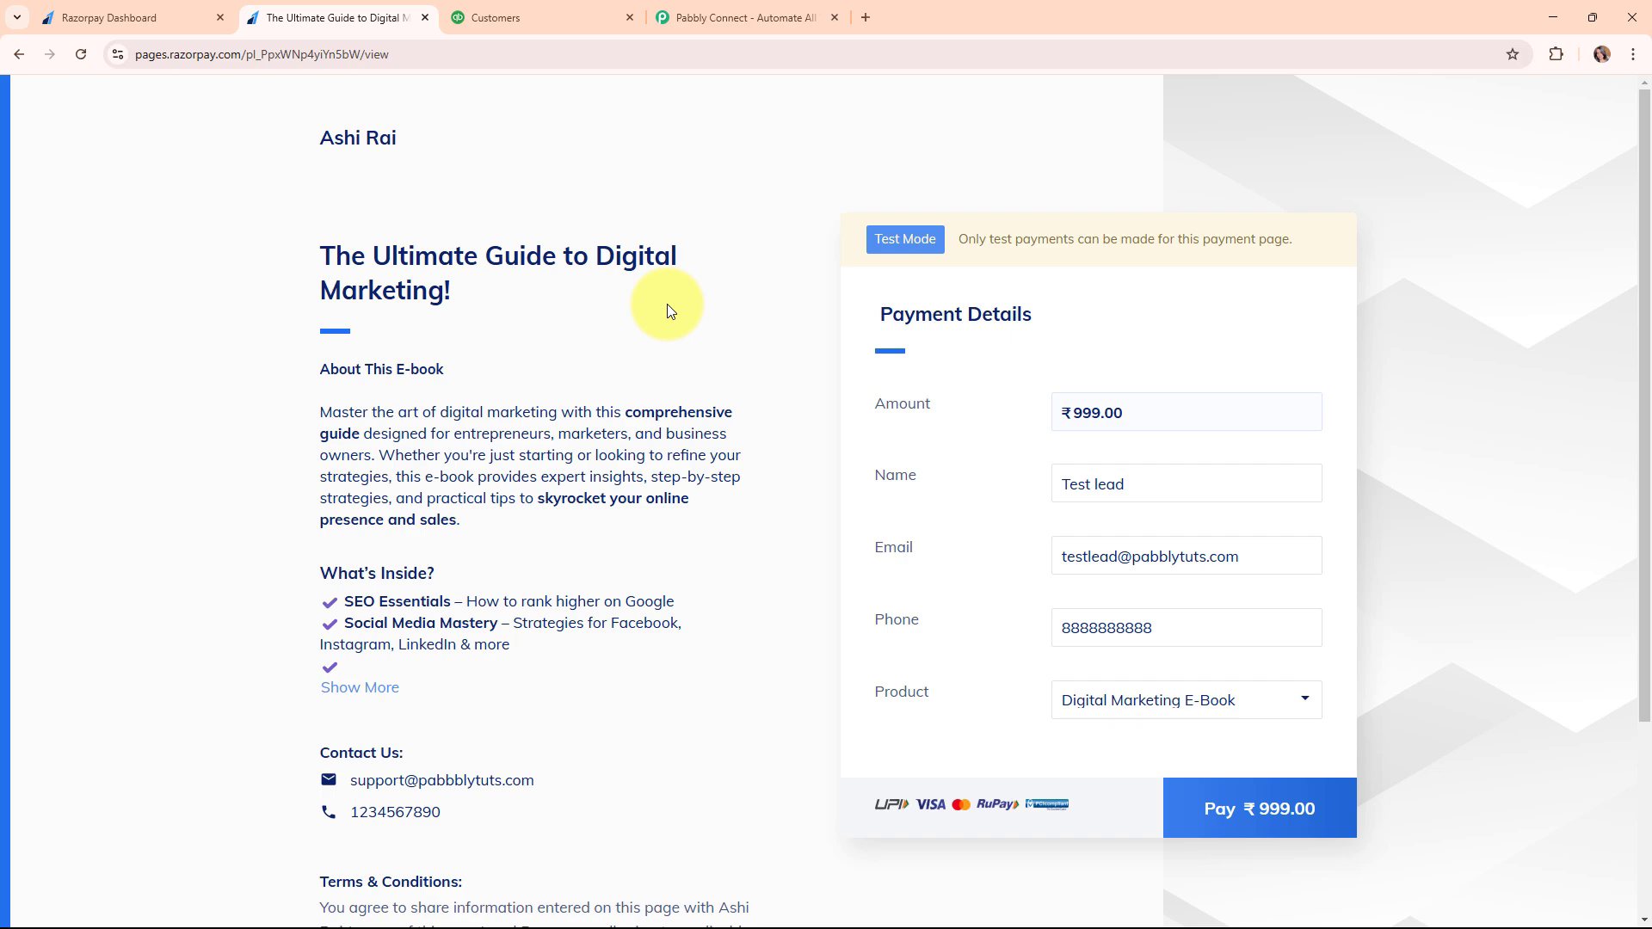
Compare the e-book's Razorpay payment page with the existing customer list in QuickBooks.
left_click(497, 10)
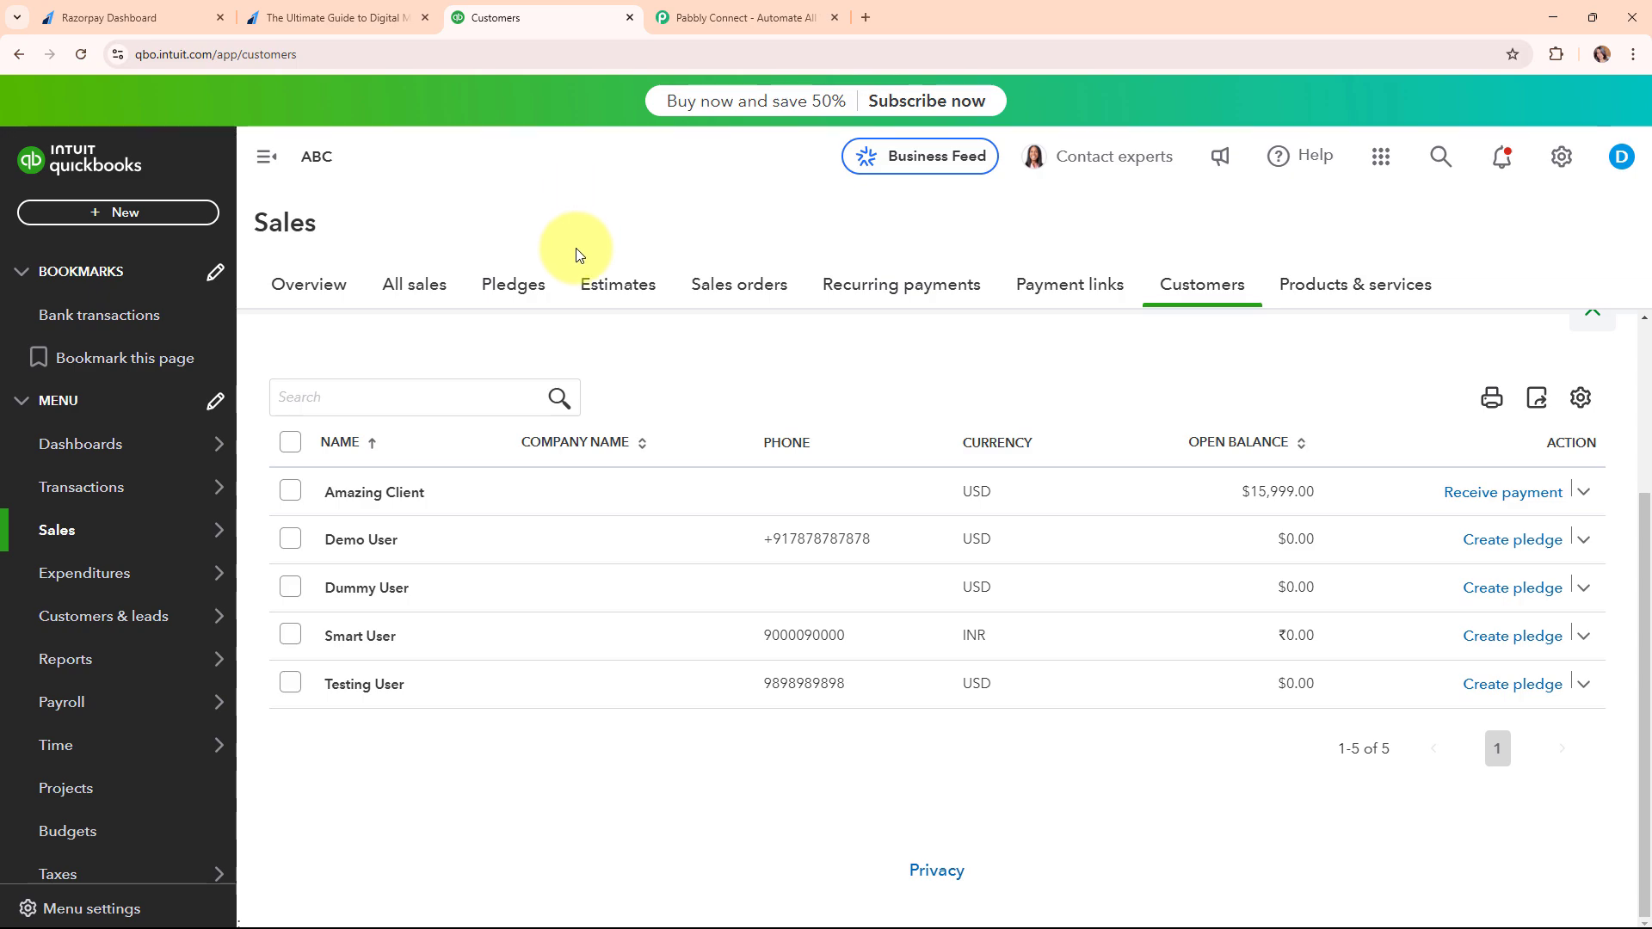
left_click(313, 10)
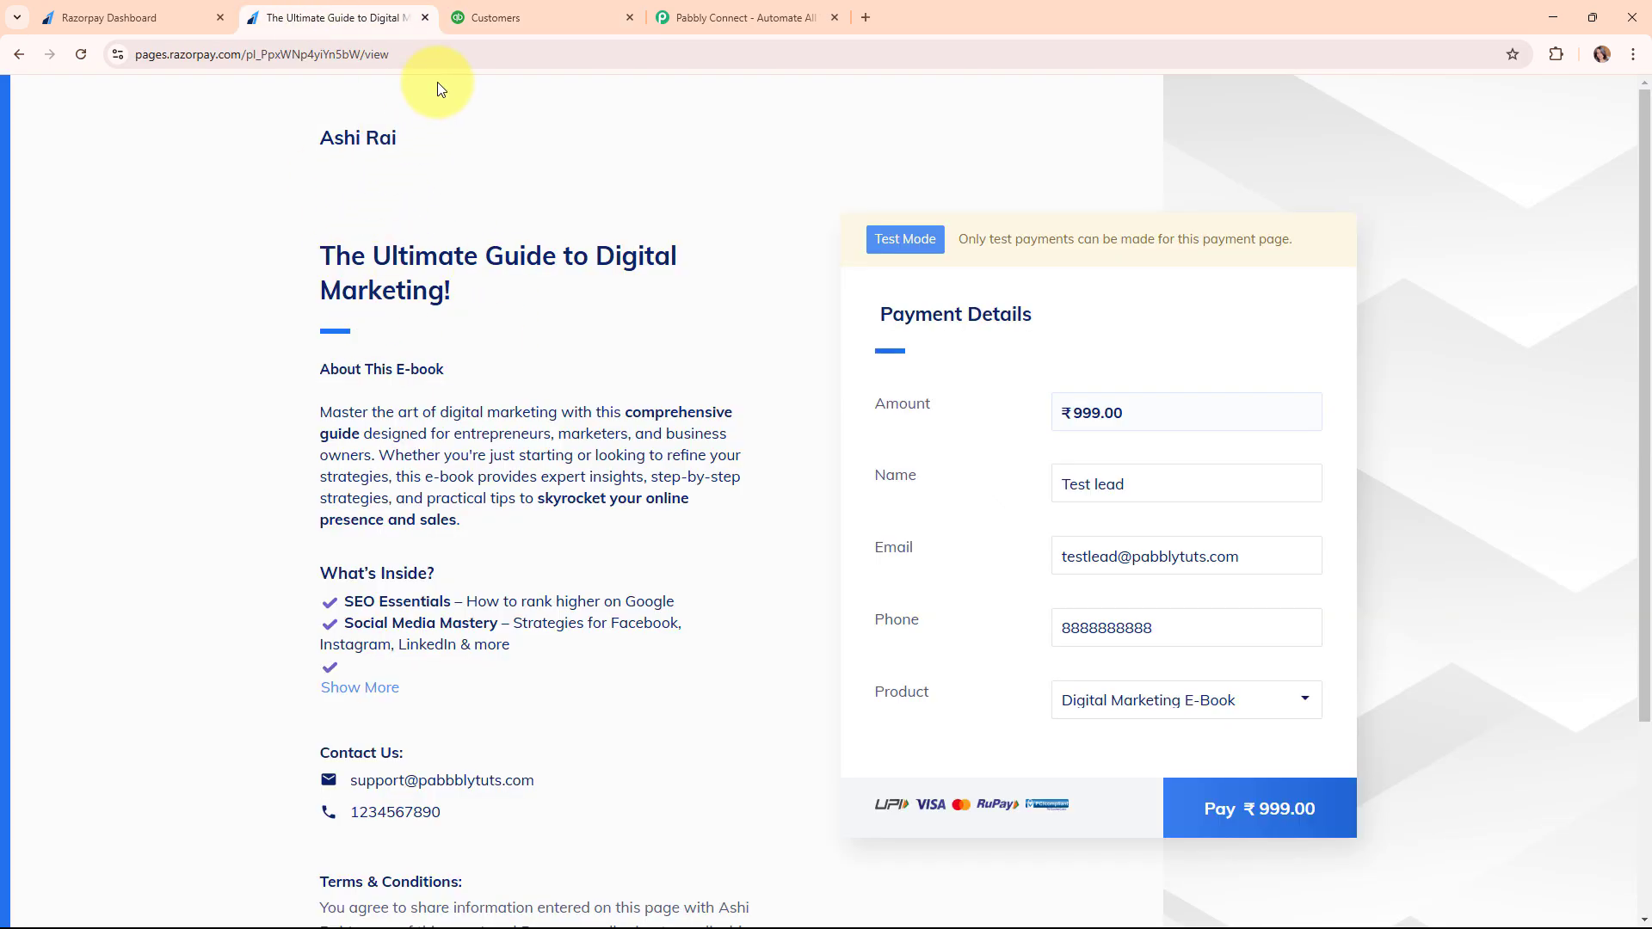
left_click(507, 18)
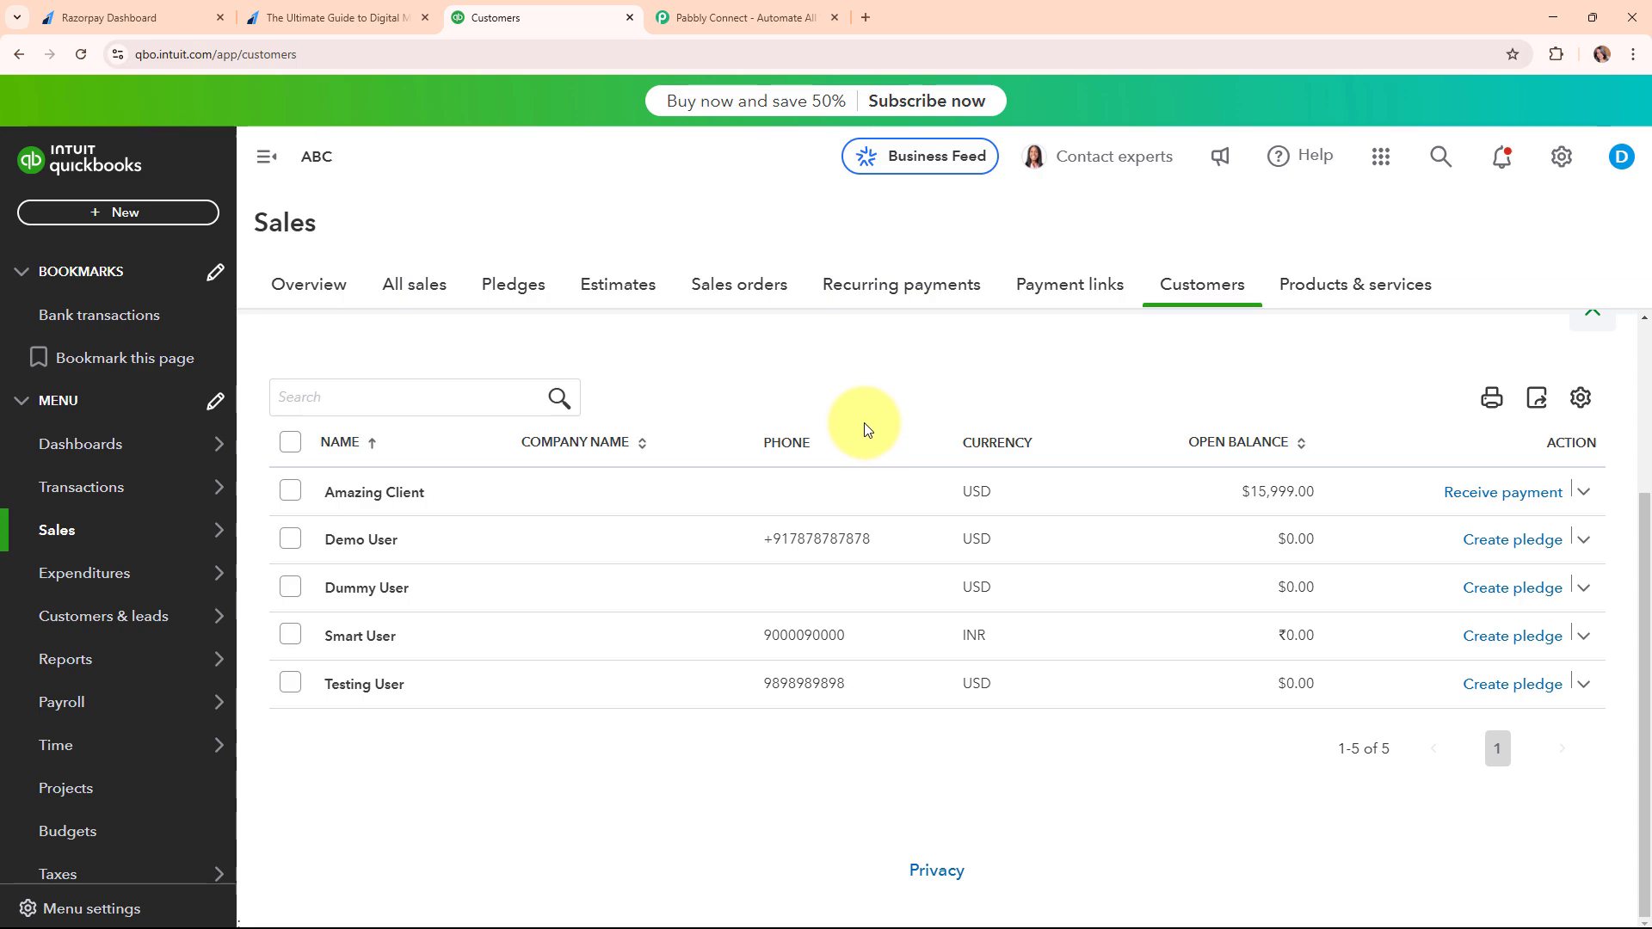
left_click(319, 17)
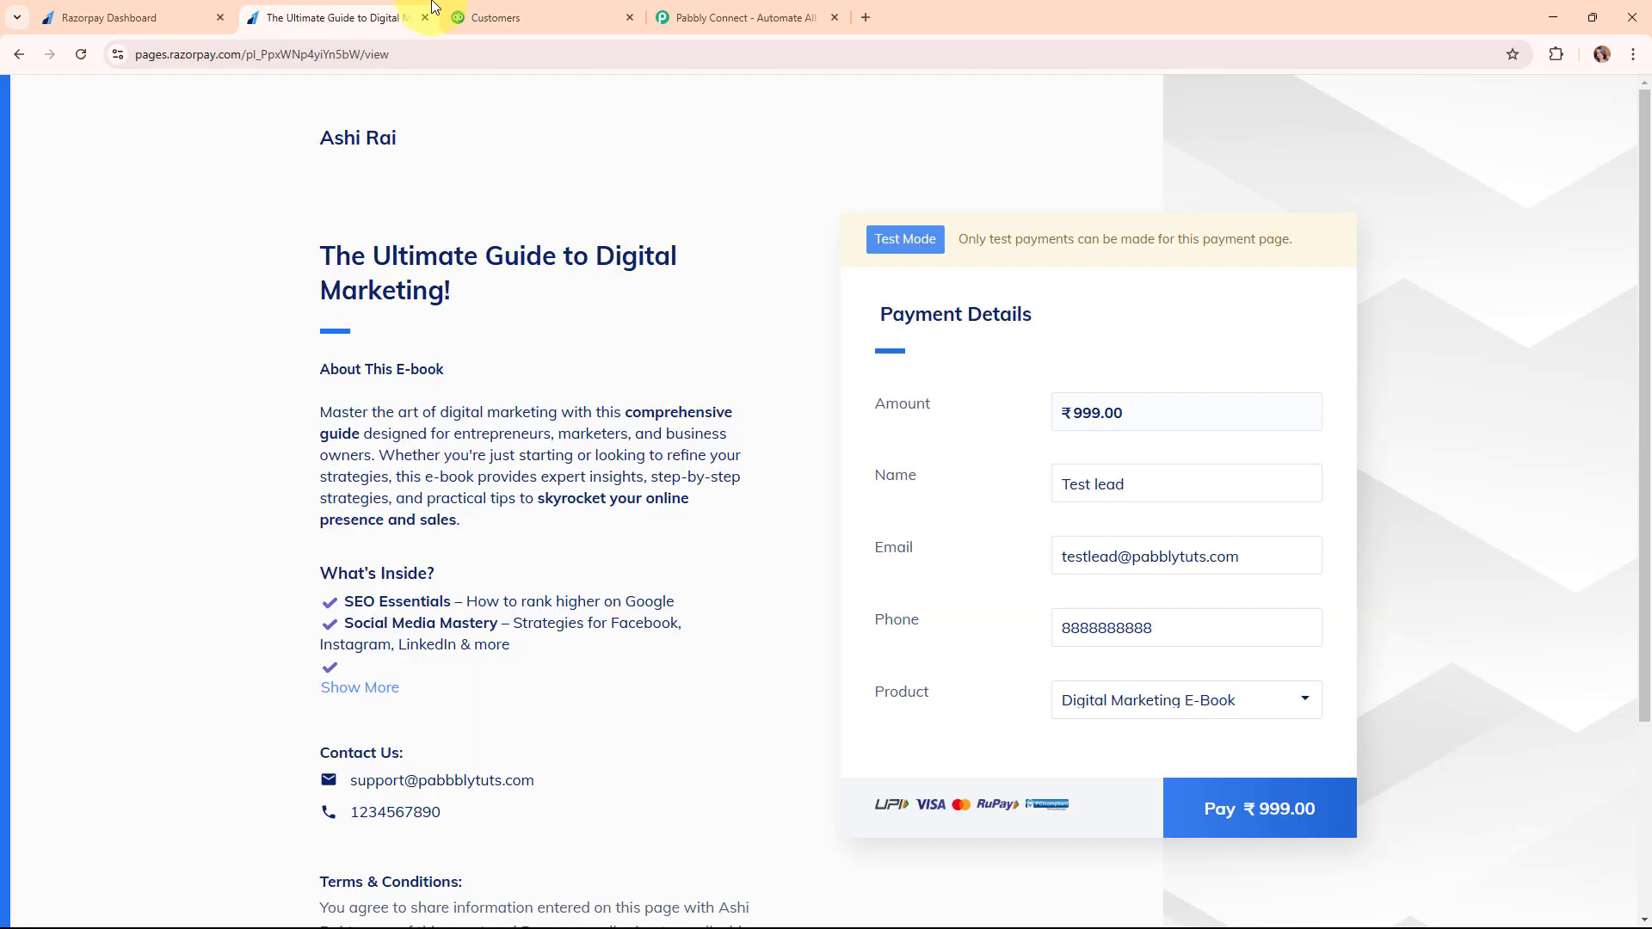
left_click(498, 8)
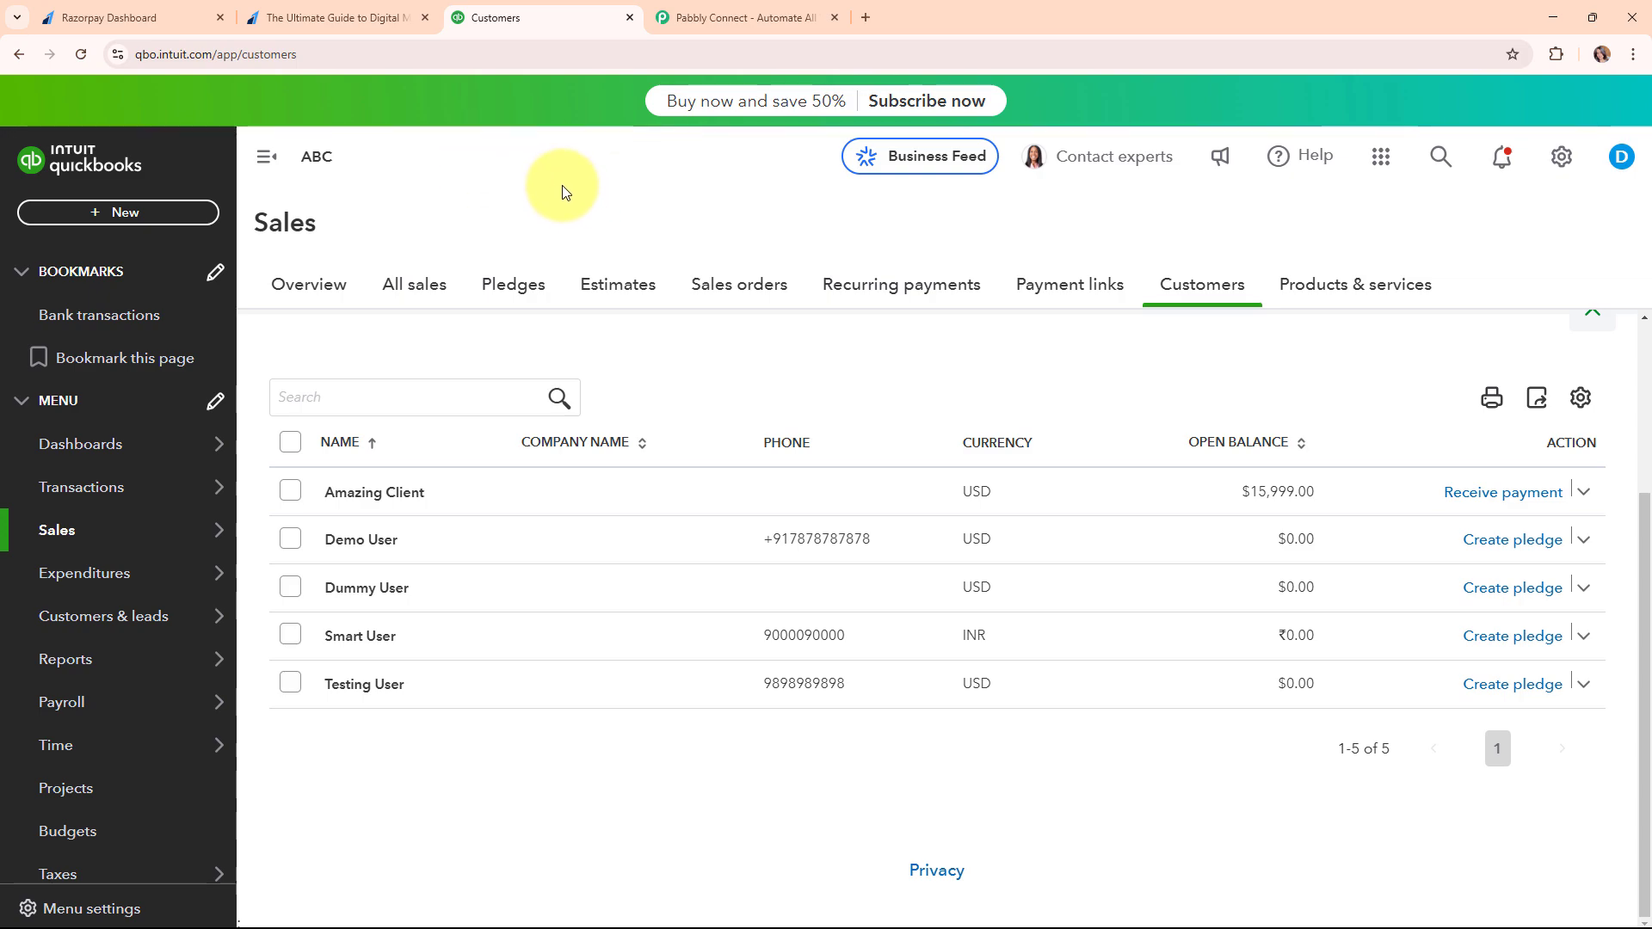
left_click(274, 7)
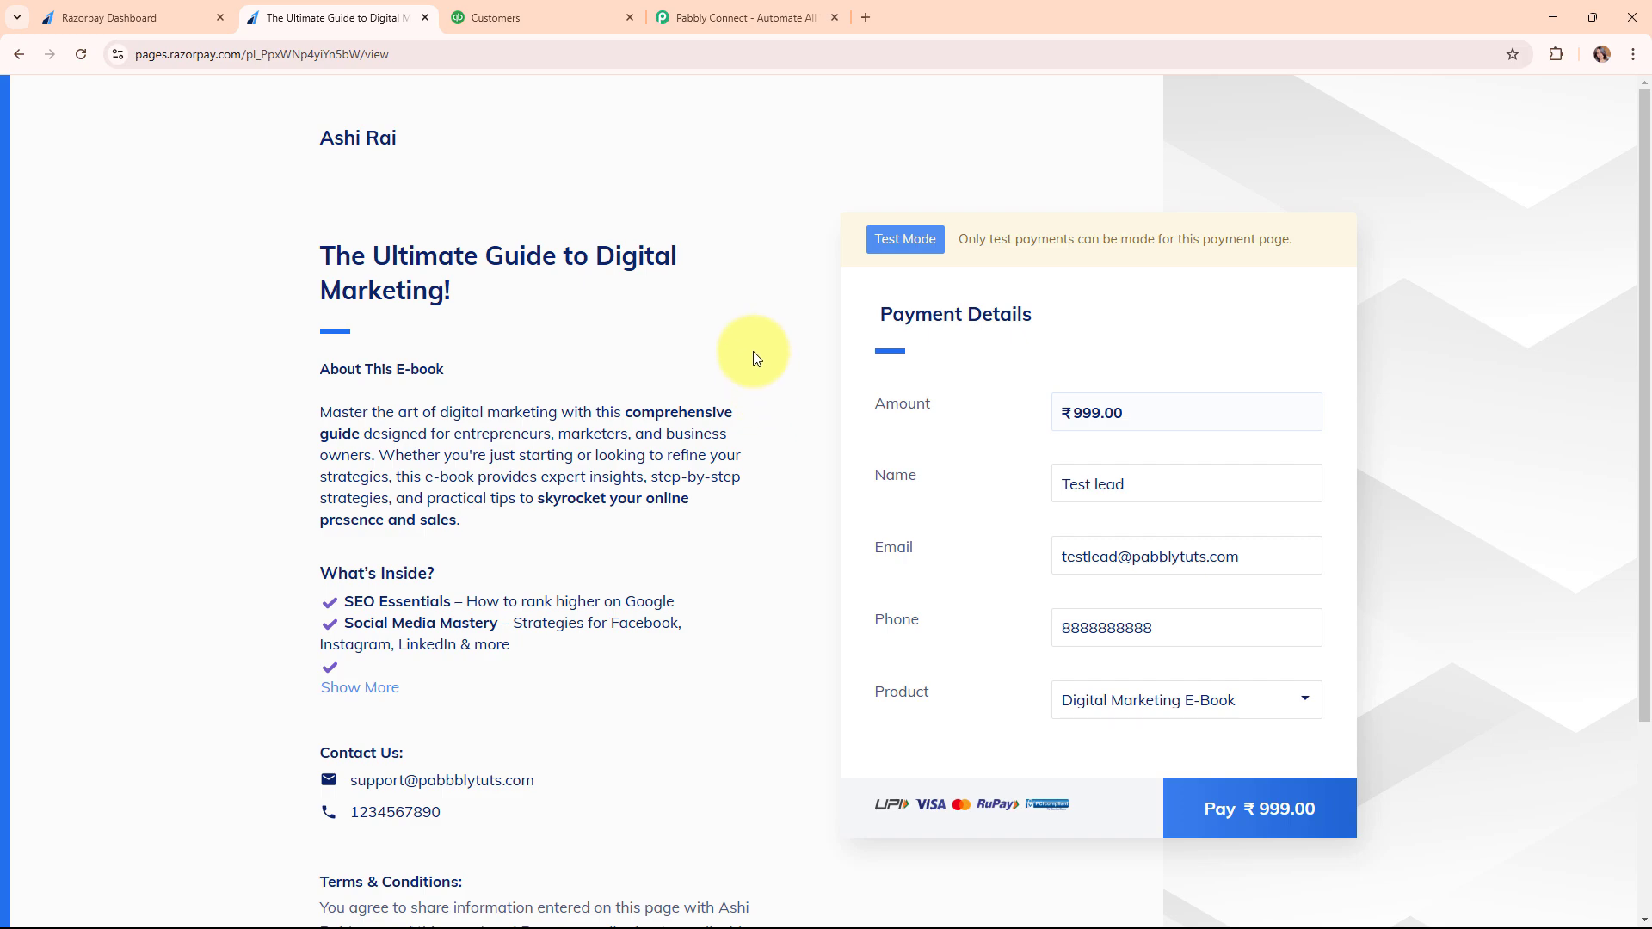
left_click(526, 11)
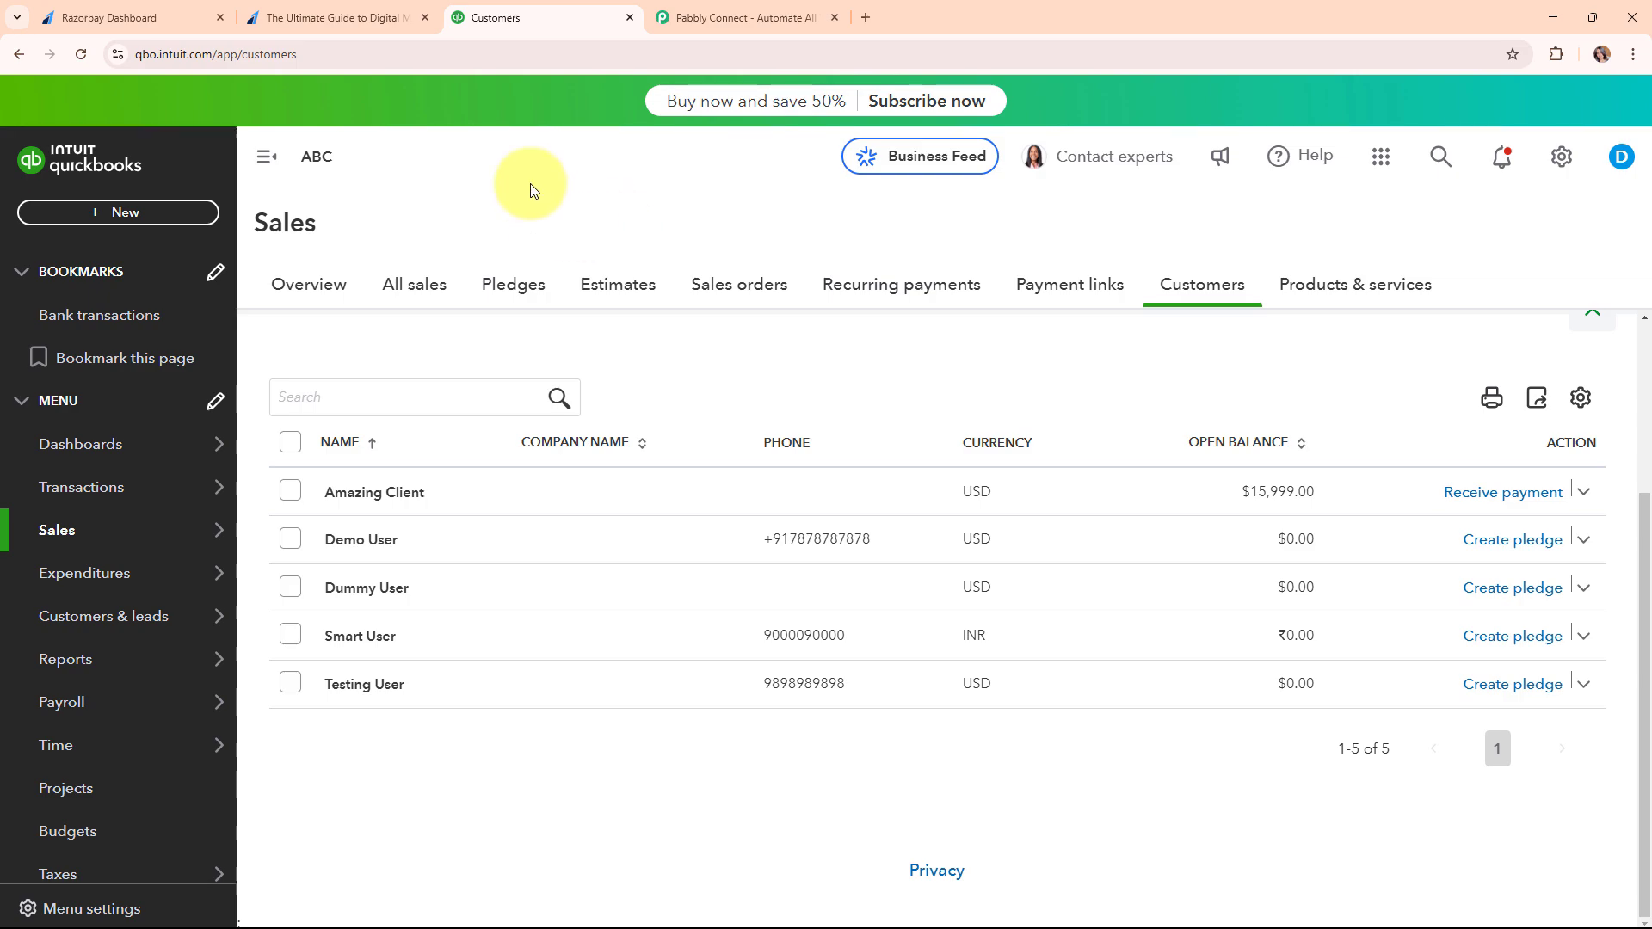
left_click(344, 13)
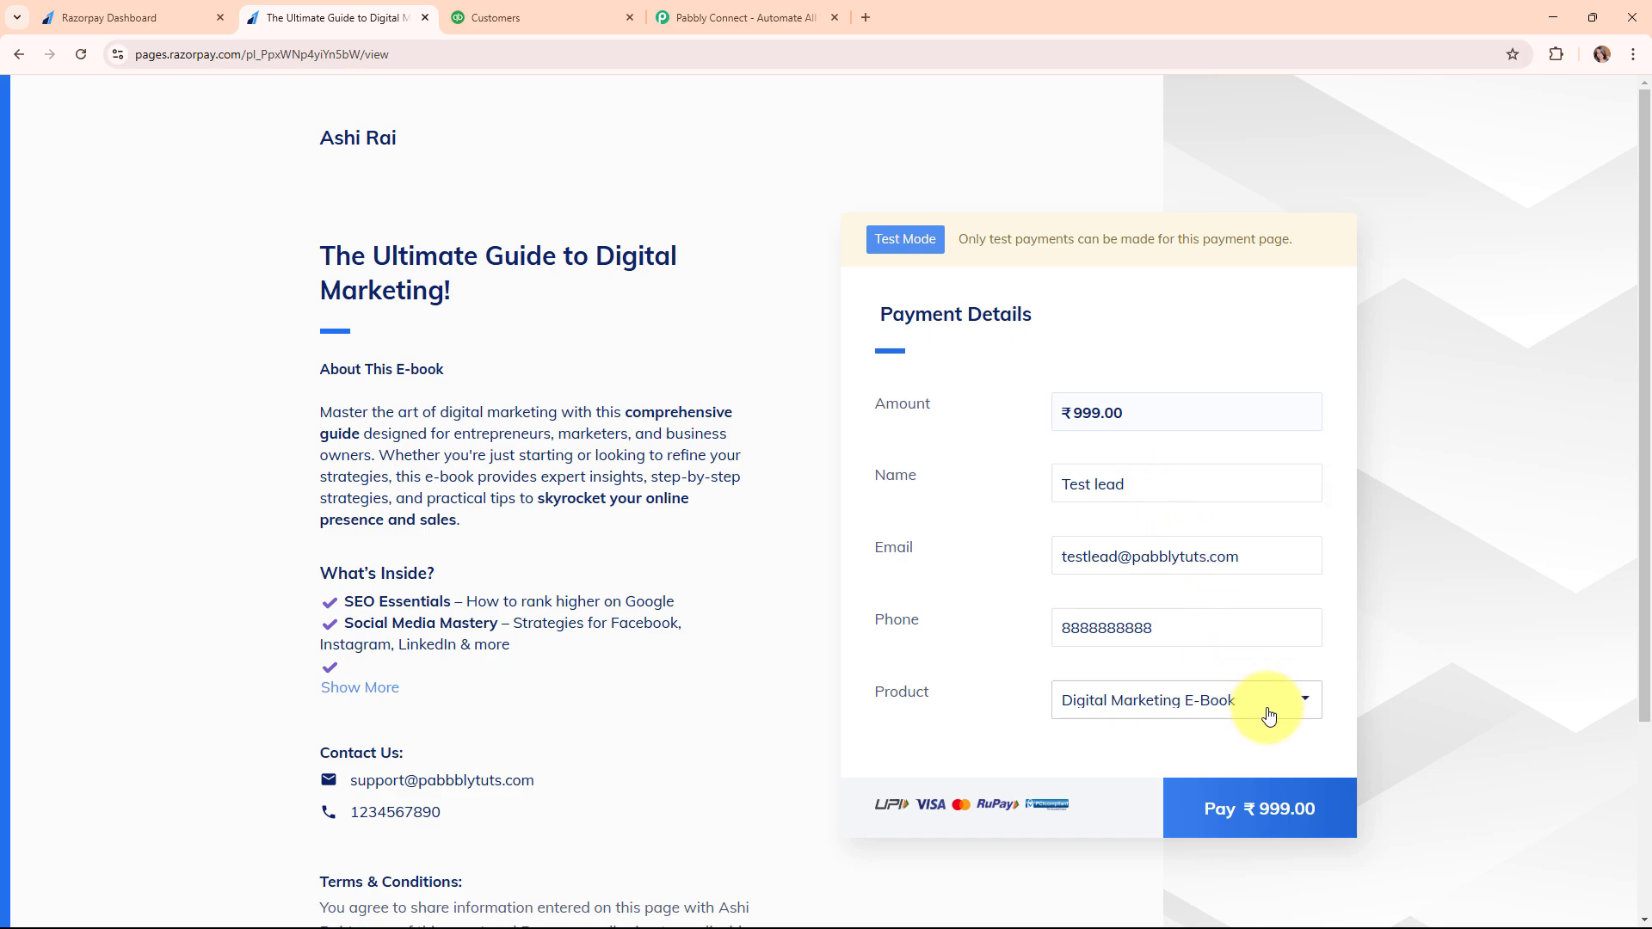
Pay the ₹999 for the Digital Marketing E-Book by UPI, using the test UPI ID success@razorpay.
left_click(1282, 813)
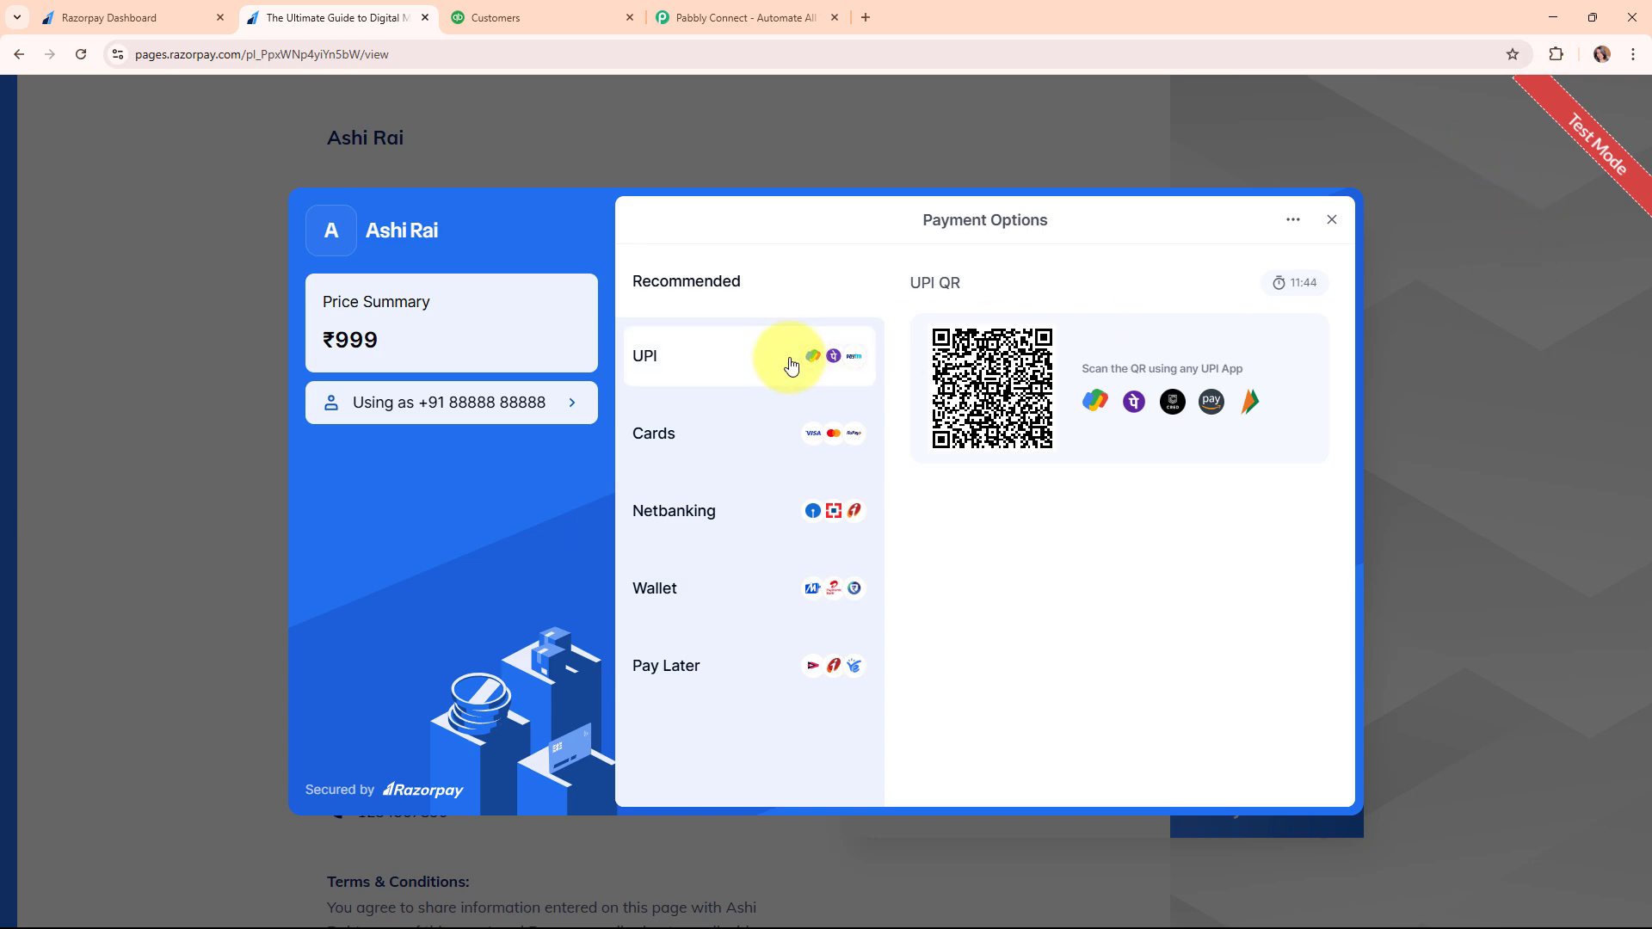
left_click(755, 365)
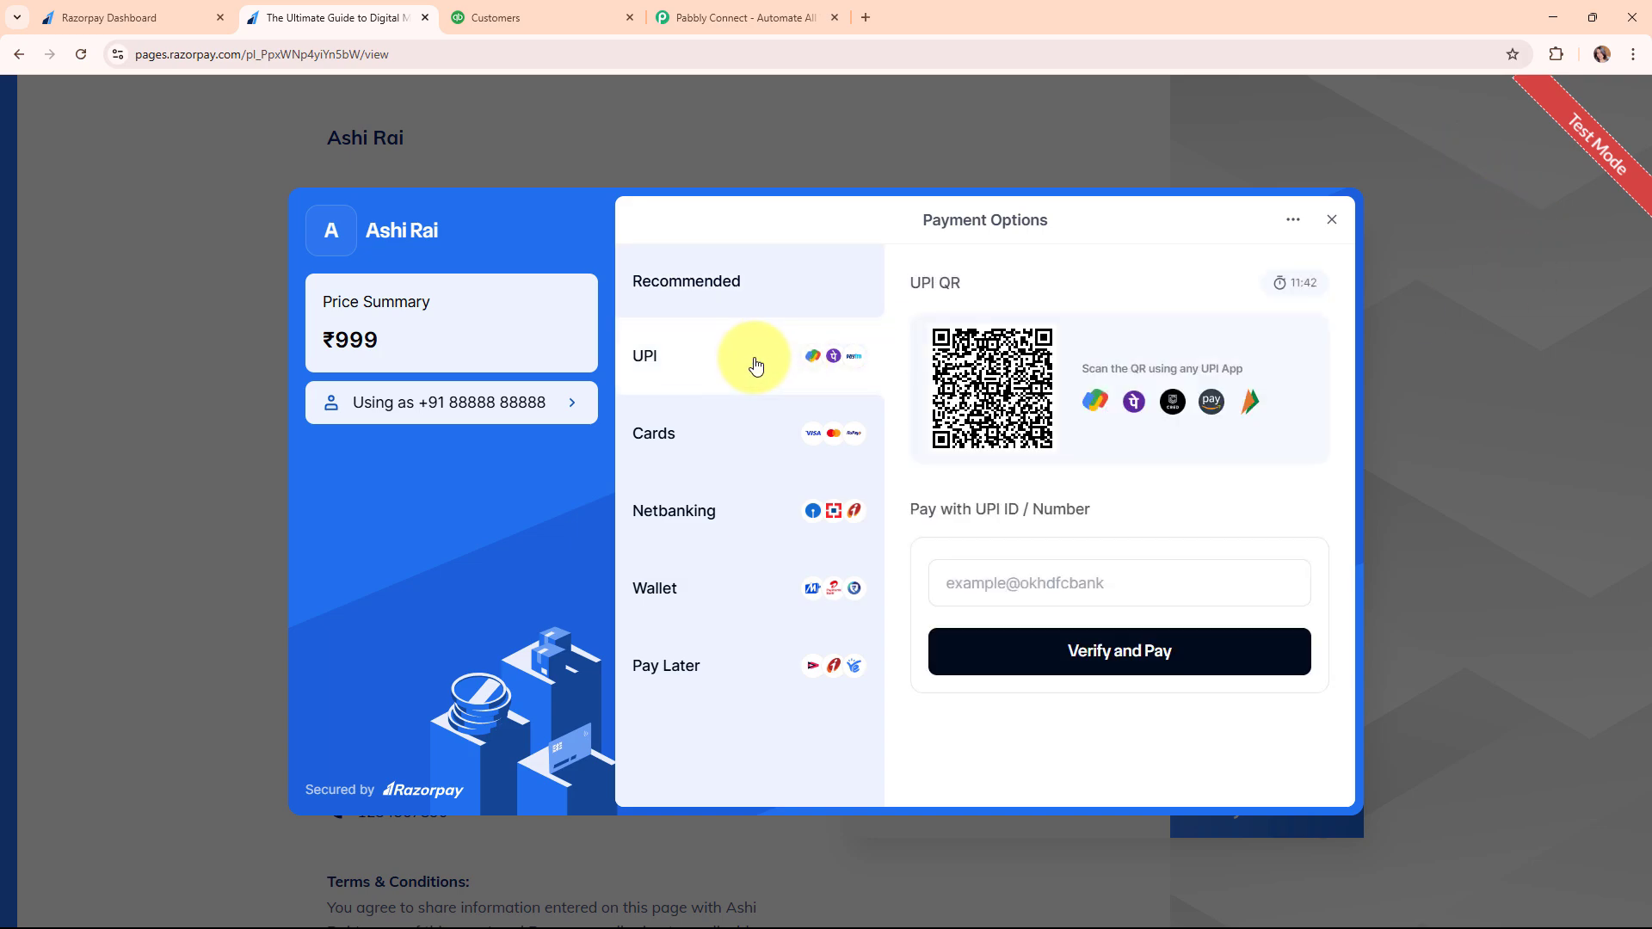
left_click(1051, 577)
left_click(1060, 627)
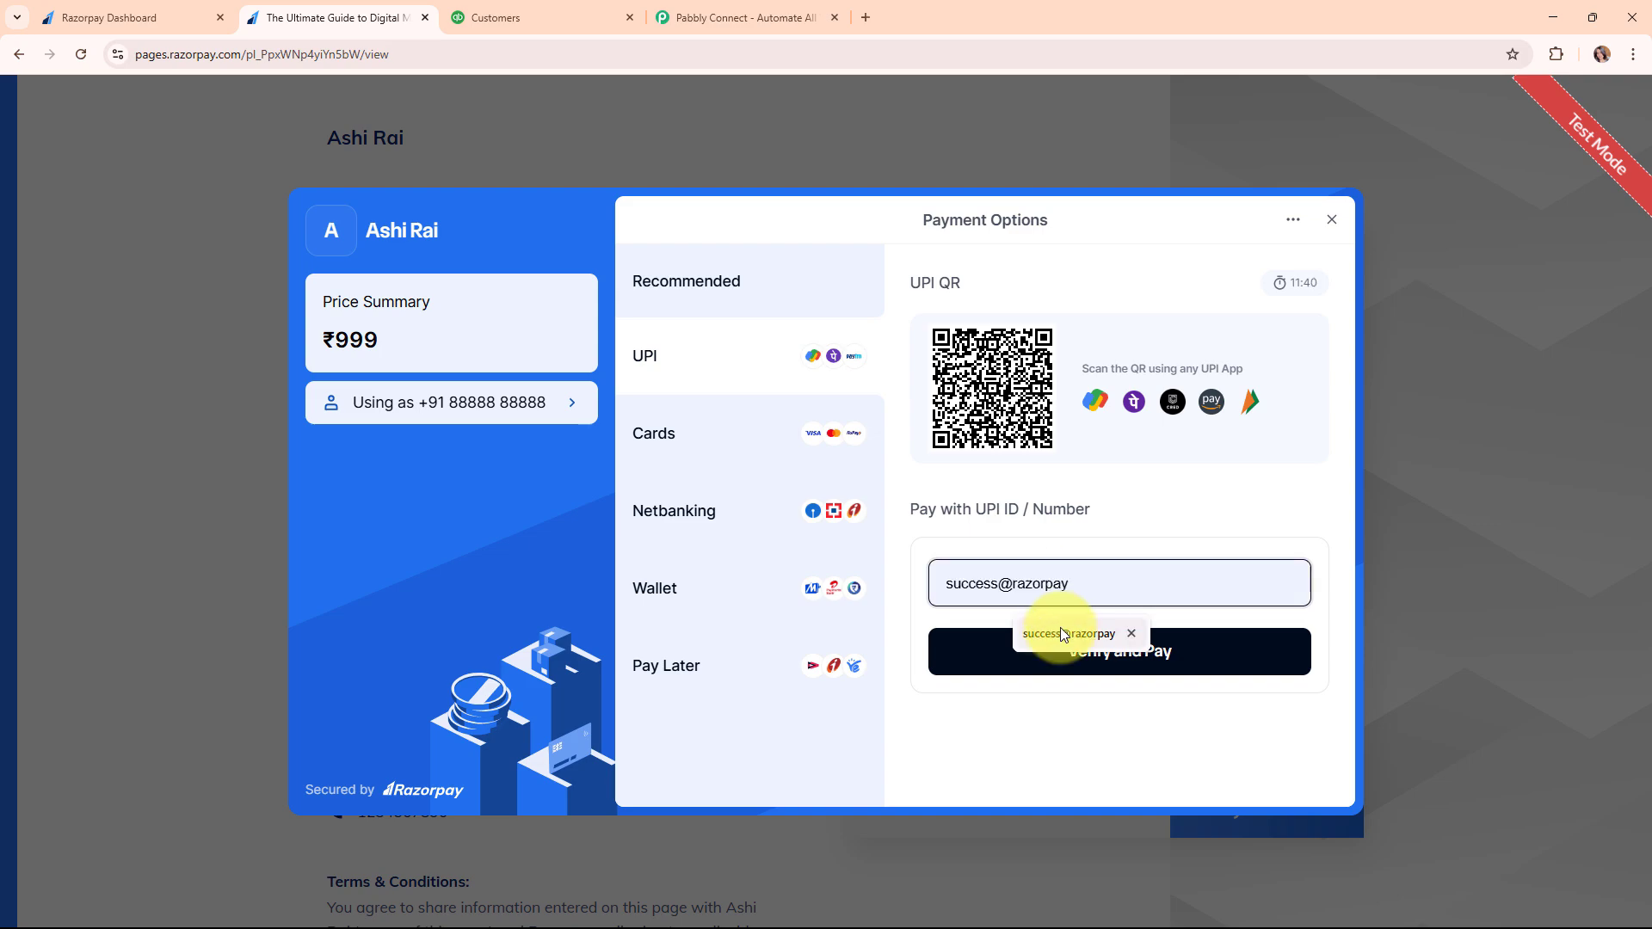
left_click(1073, 667)
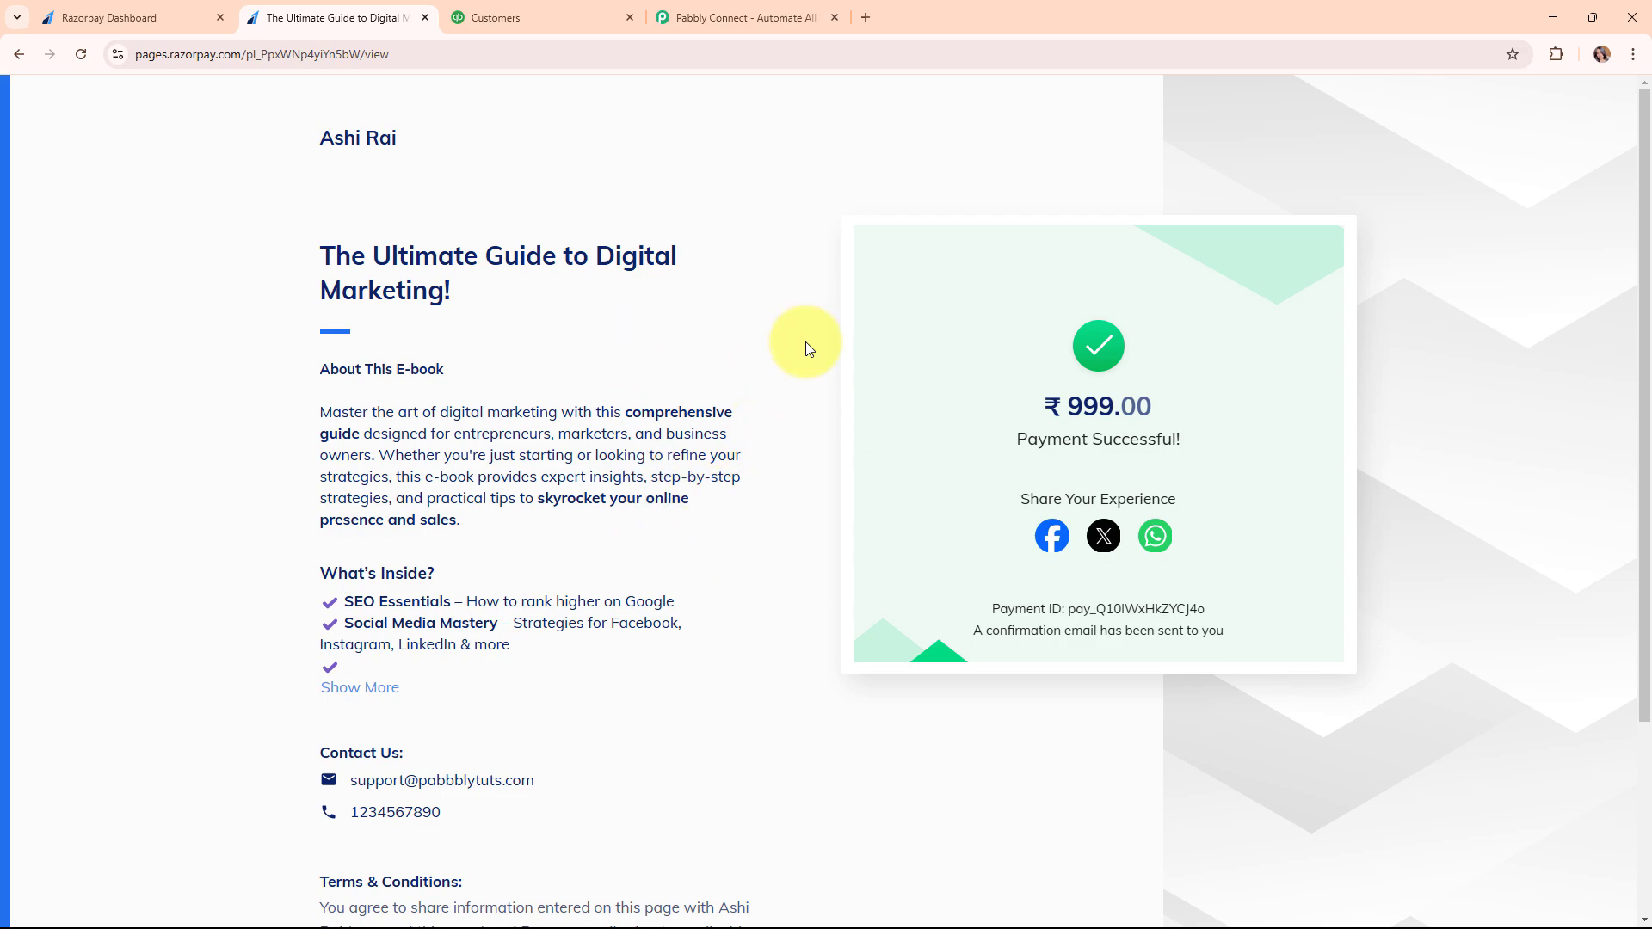
Refresh the QuickBooks customer list and check it for the paying customer, glancing at the Razorpay dashboard.
left_click(533, 10)
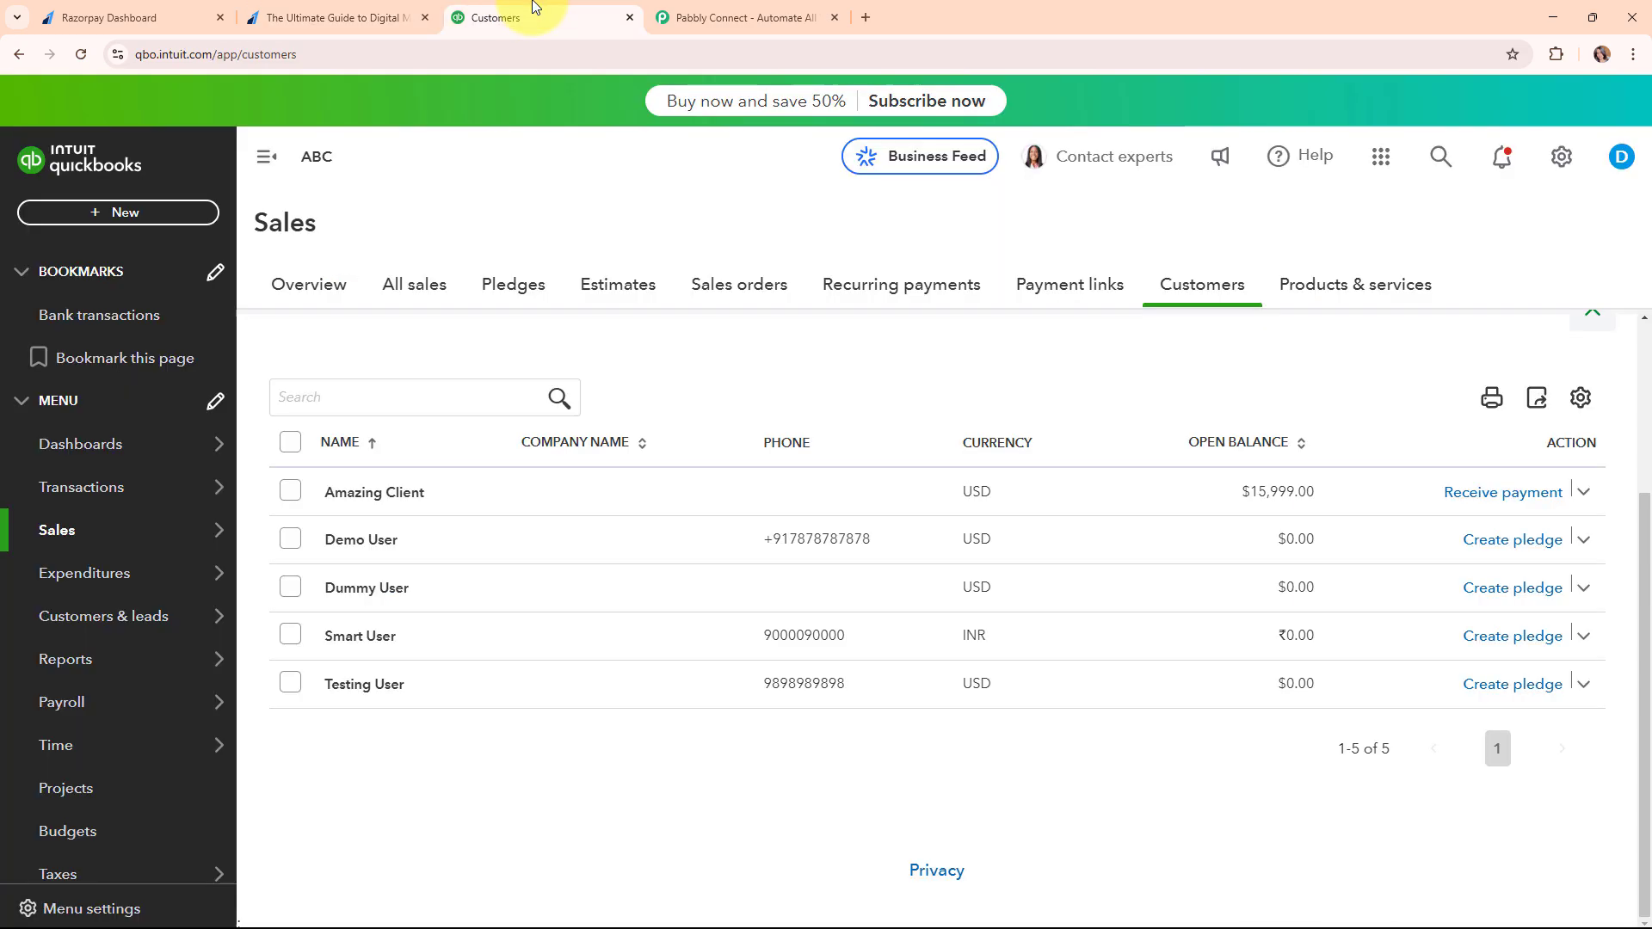
left_click(80, 54)
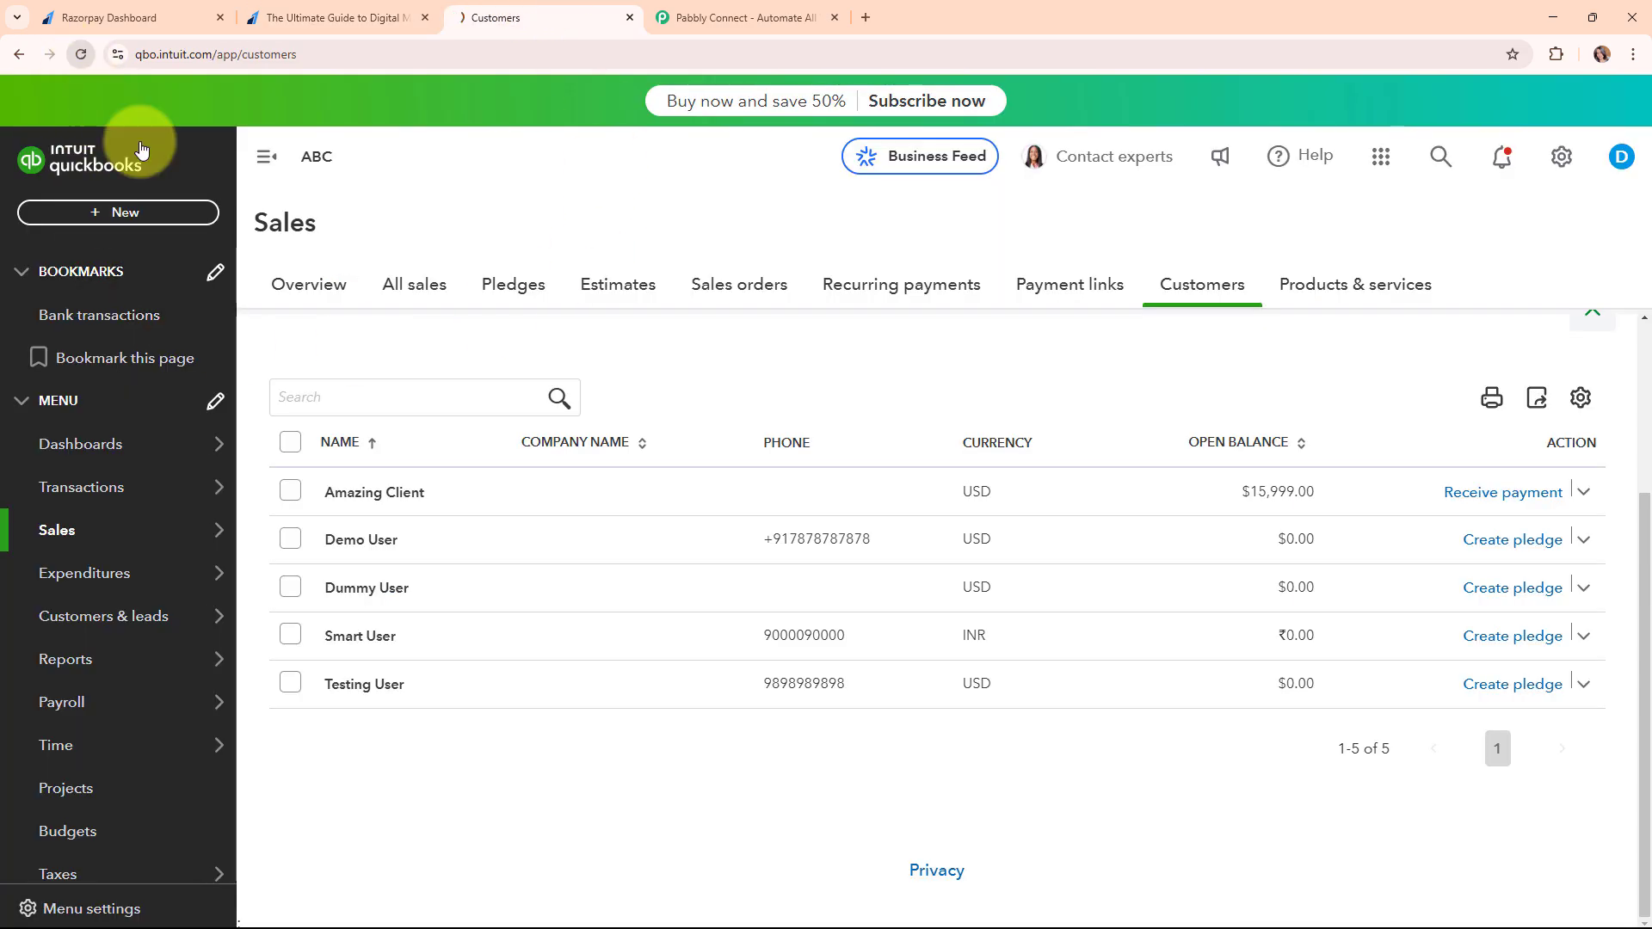
scroll(1153, 491, "down", 3)
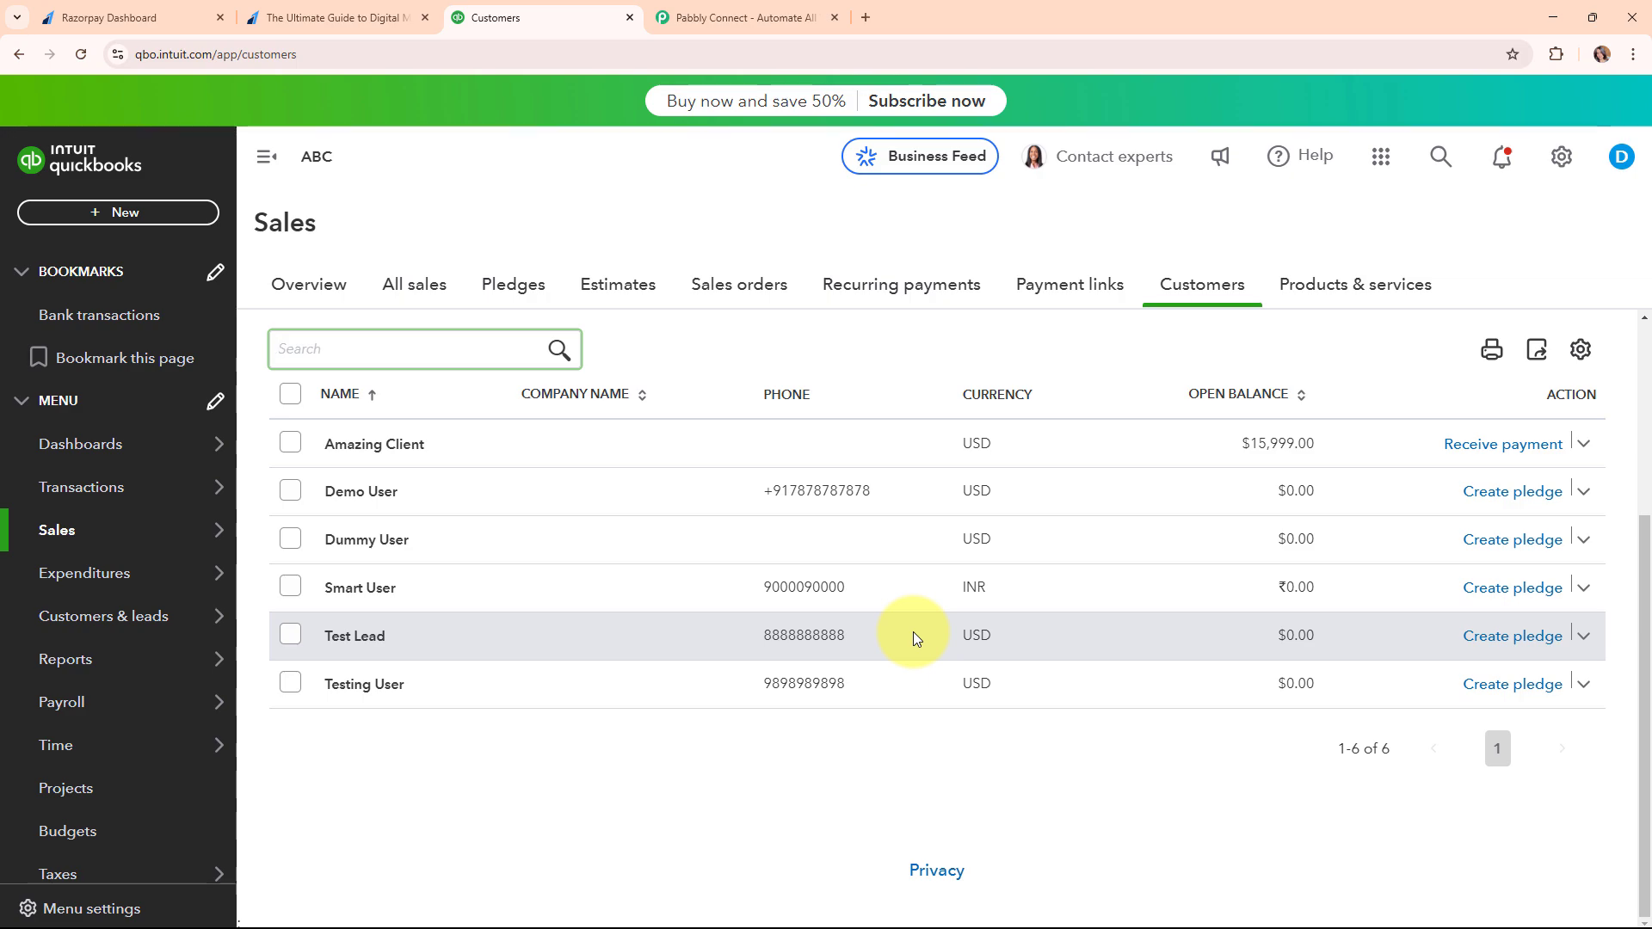
left_click(142, 17)
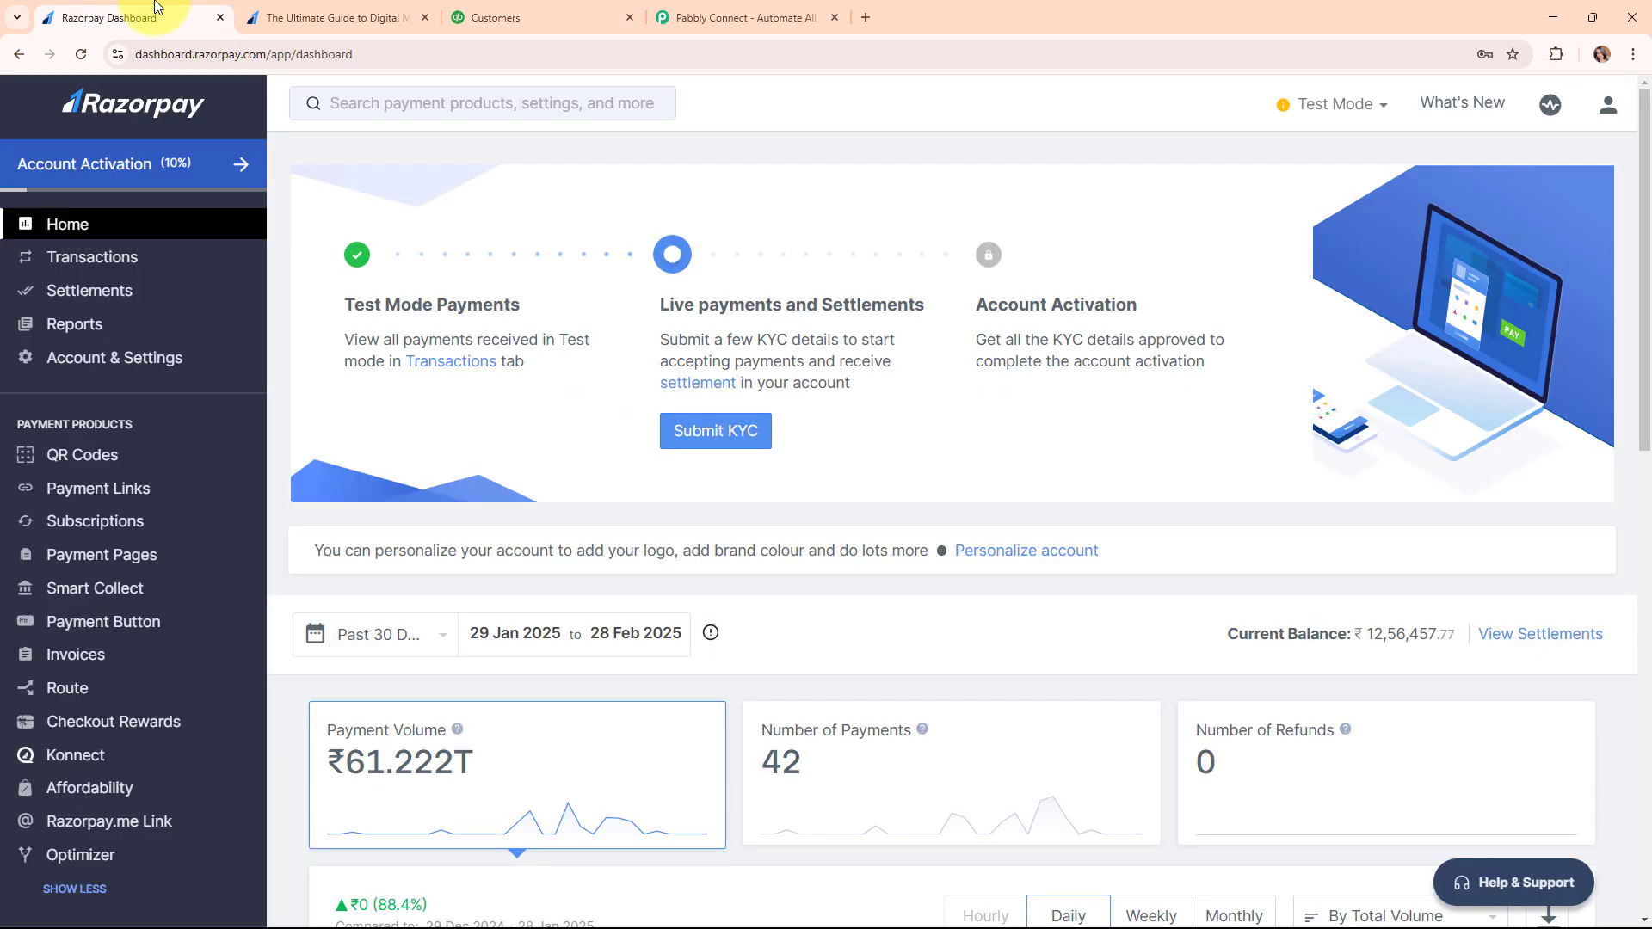
left_click(495, 10)
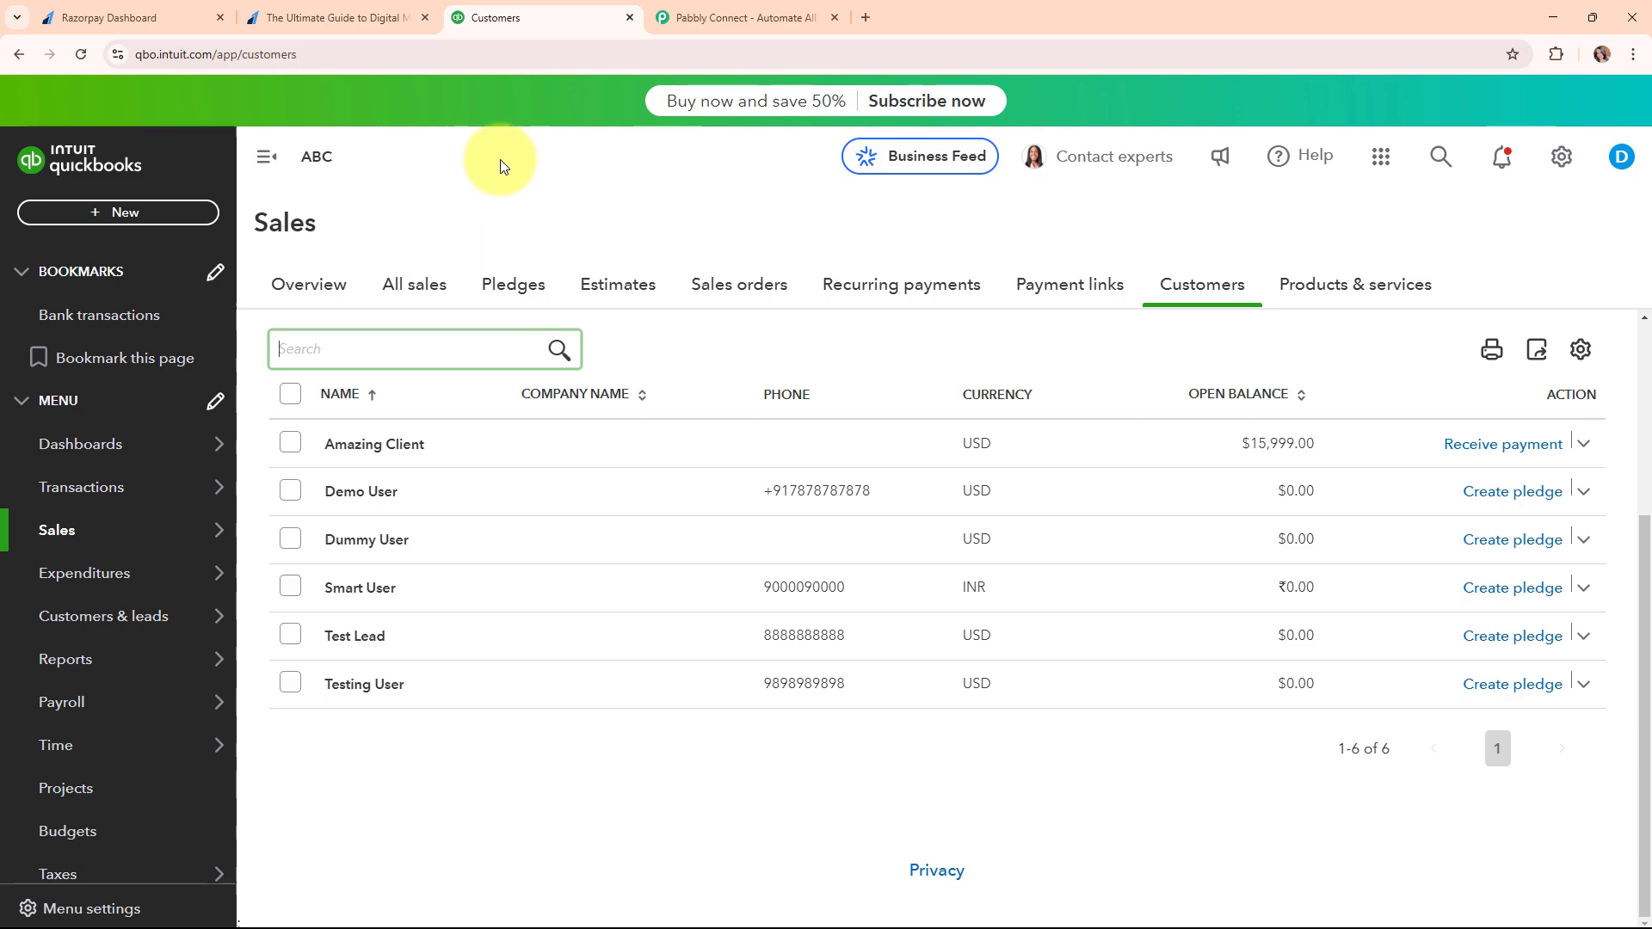
Switch to the Pabbly Connect website, dismiss the offer pop-up, sign in and open the Pabbly Connect dashboard.
left_click(776, 8)
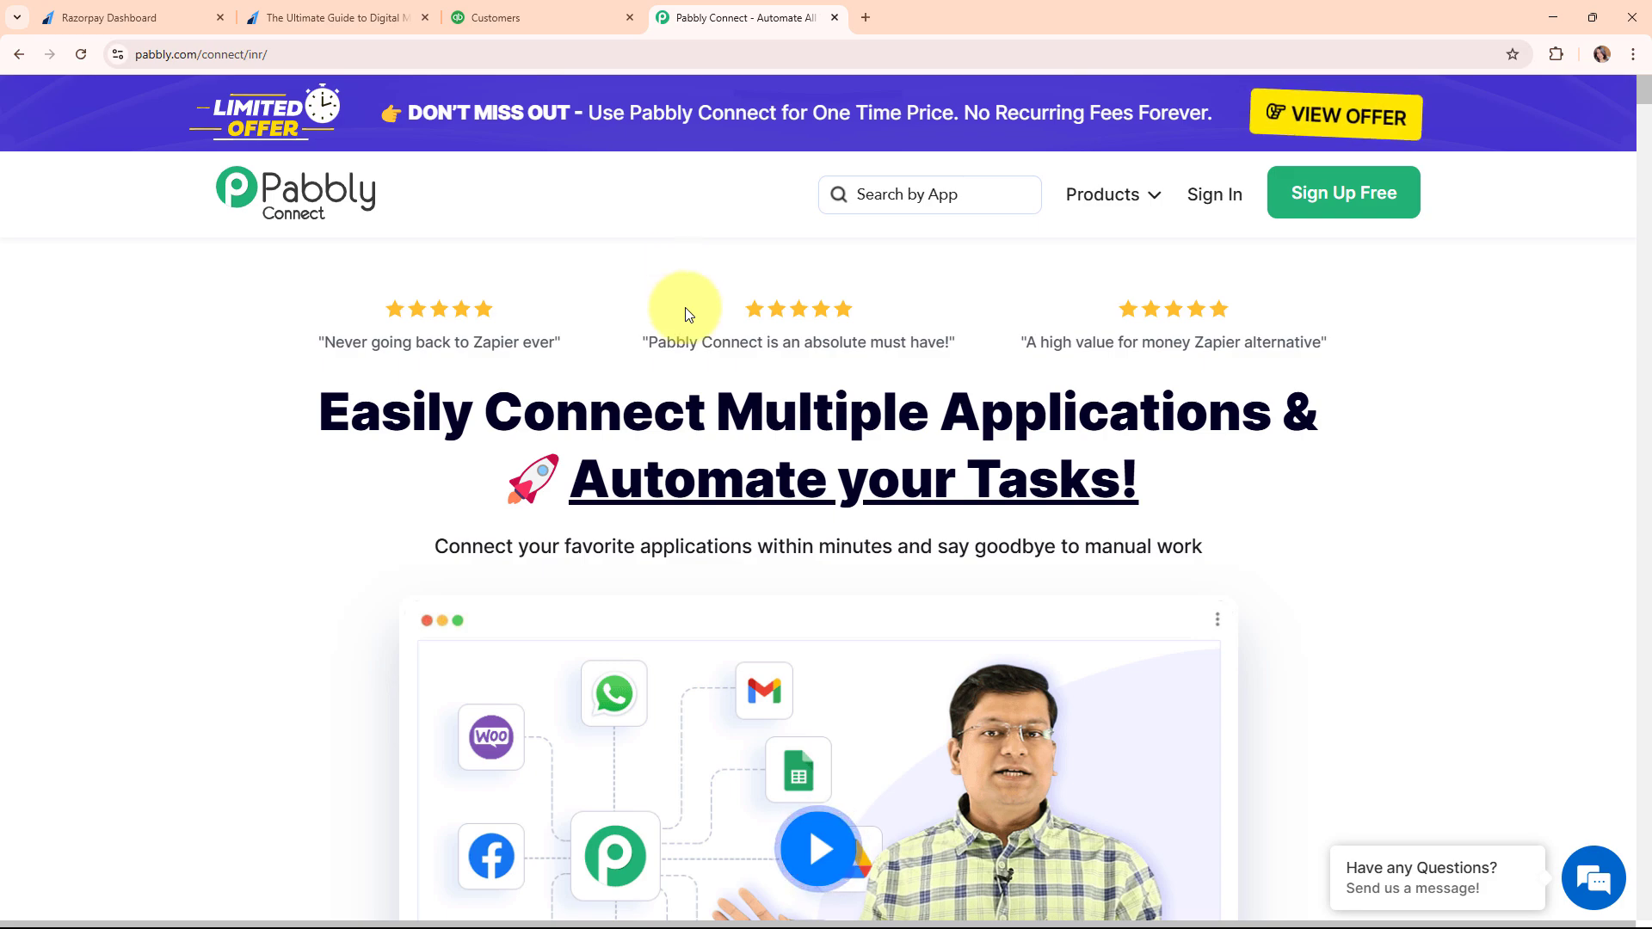
left_click(379, 55)
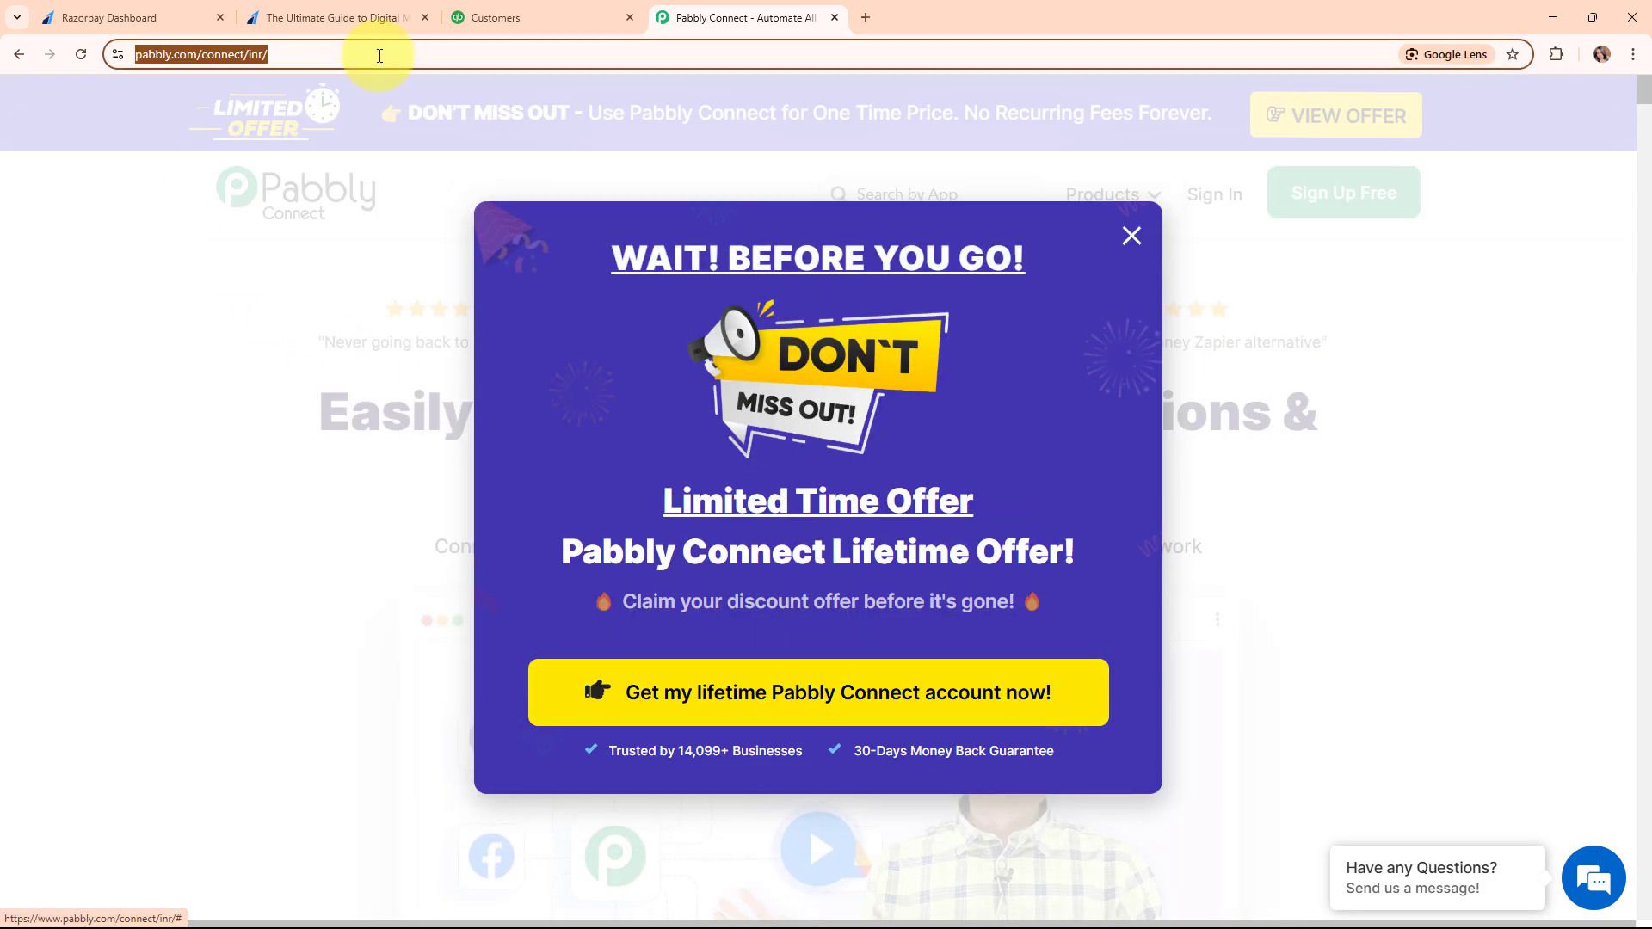
left_click(1131, 236)
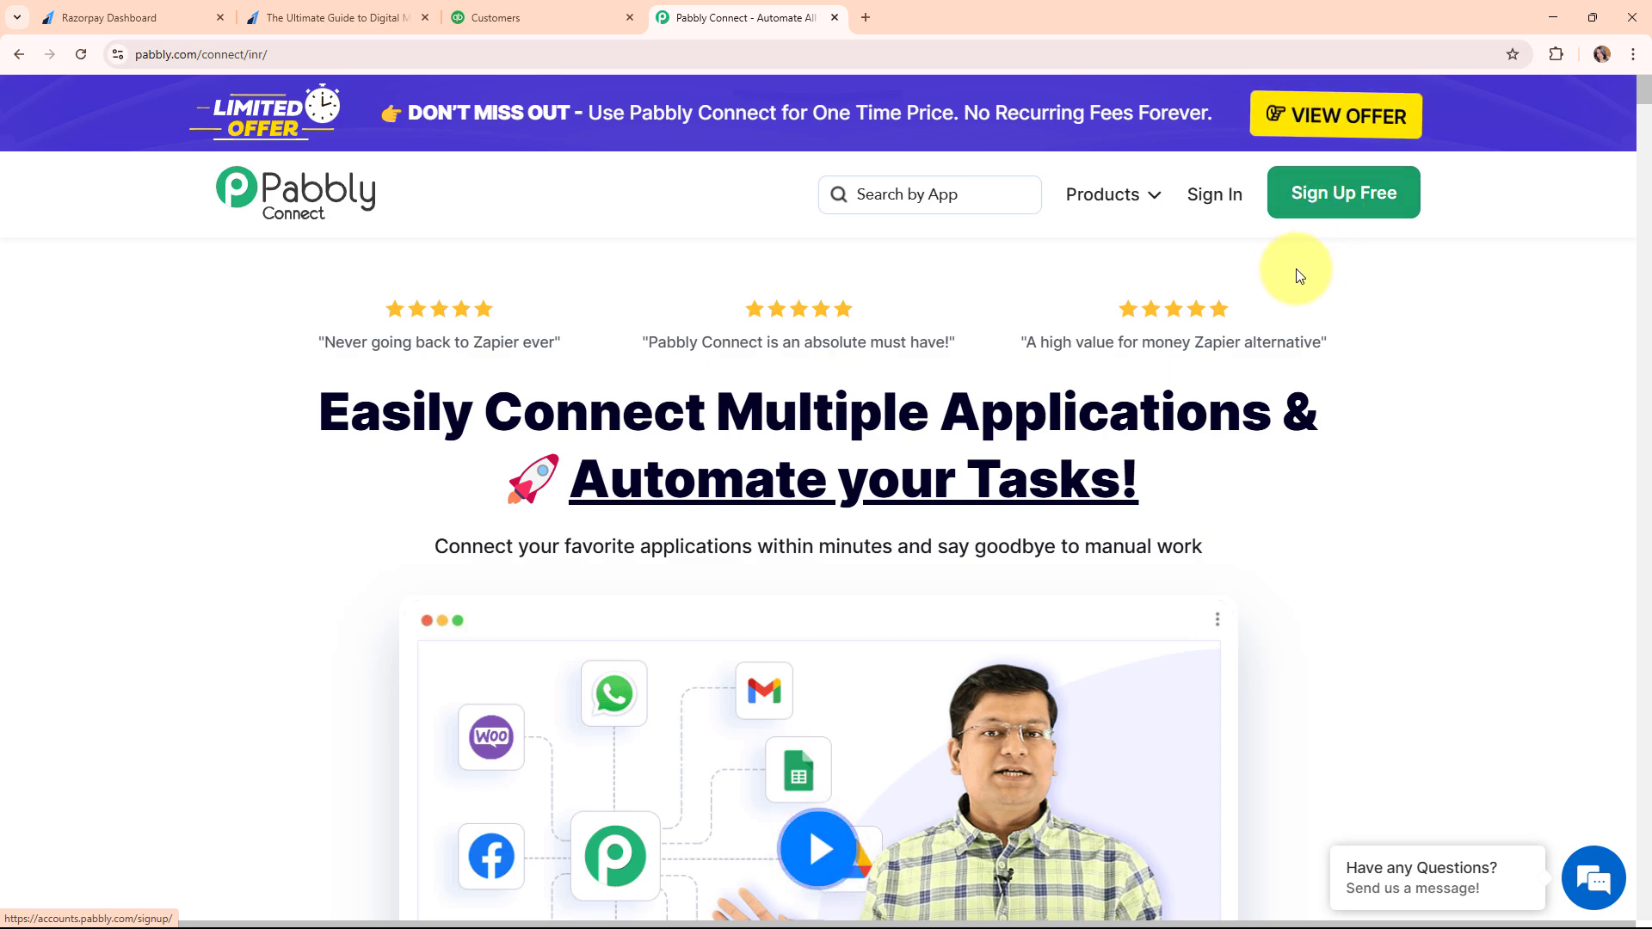
left_click(1219, 197)
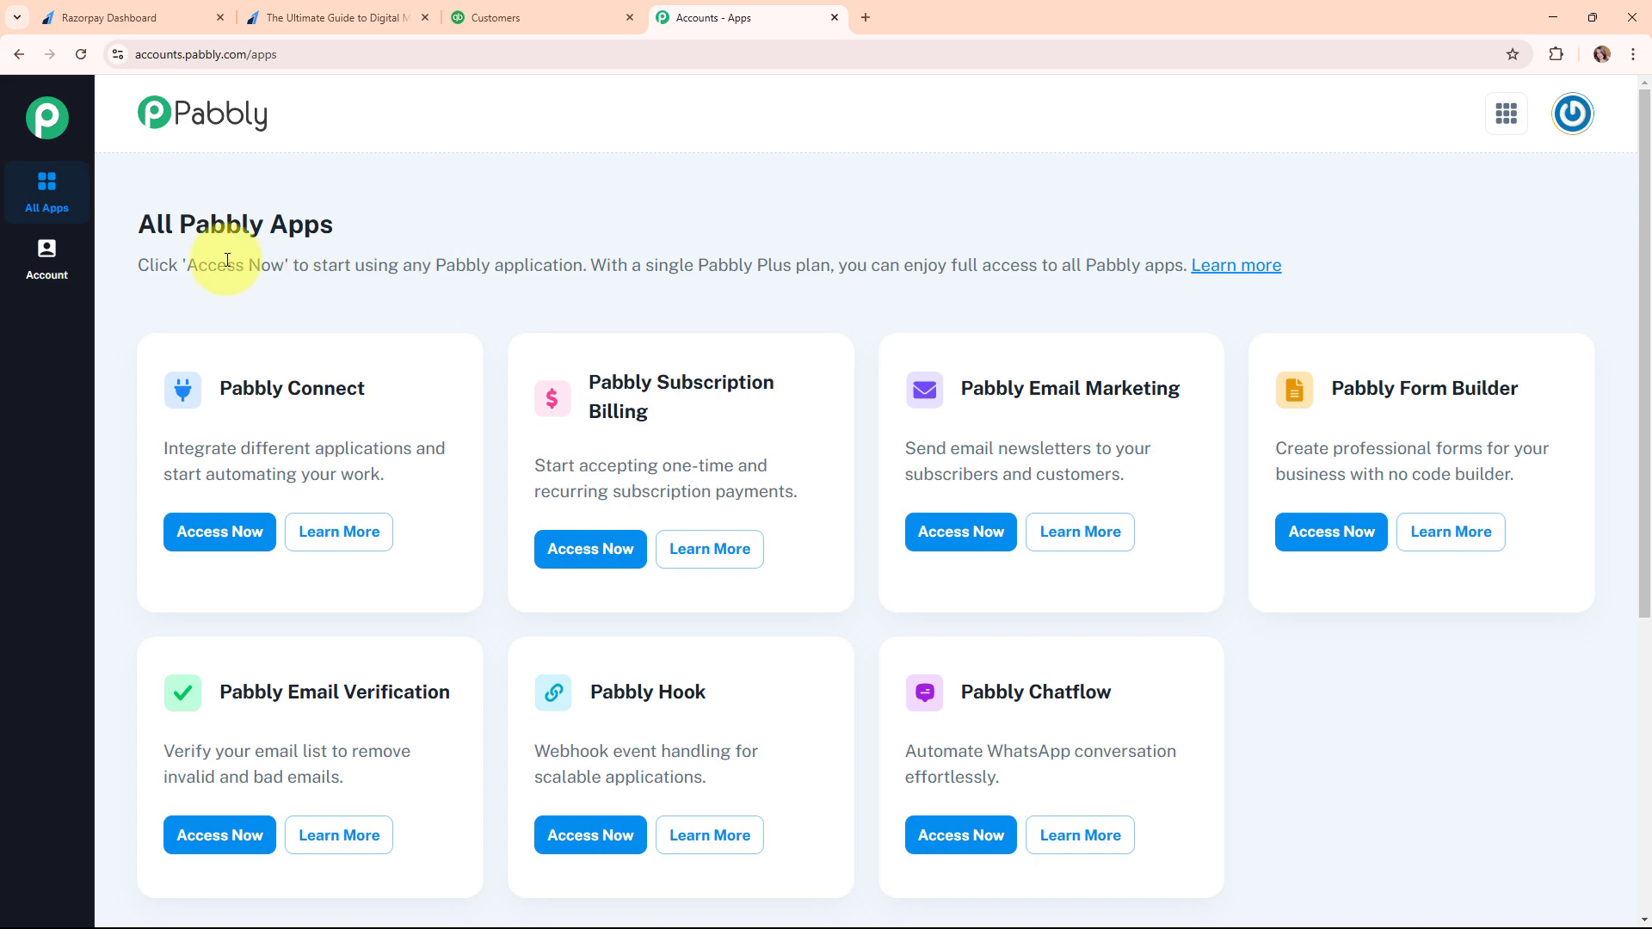
left_click_drag(133, 225, 343, 225)
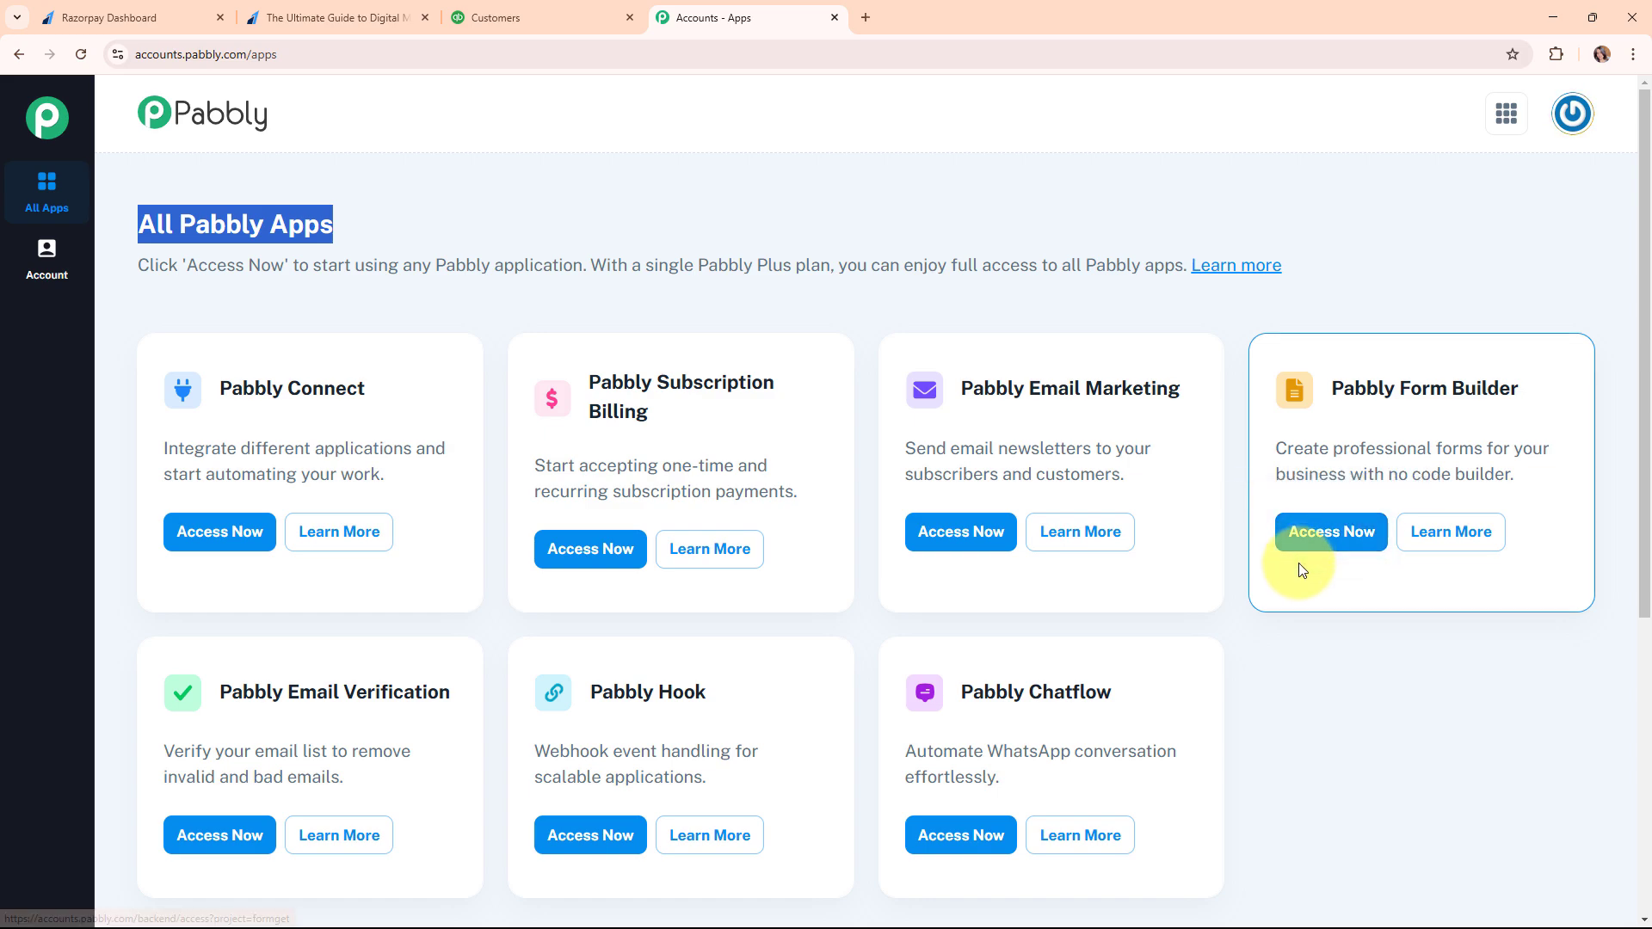
left_click(224, 537)
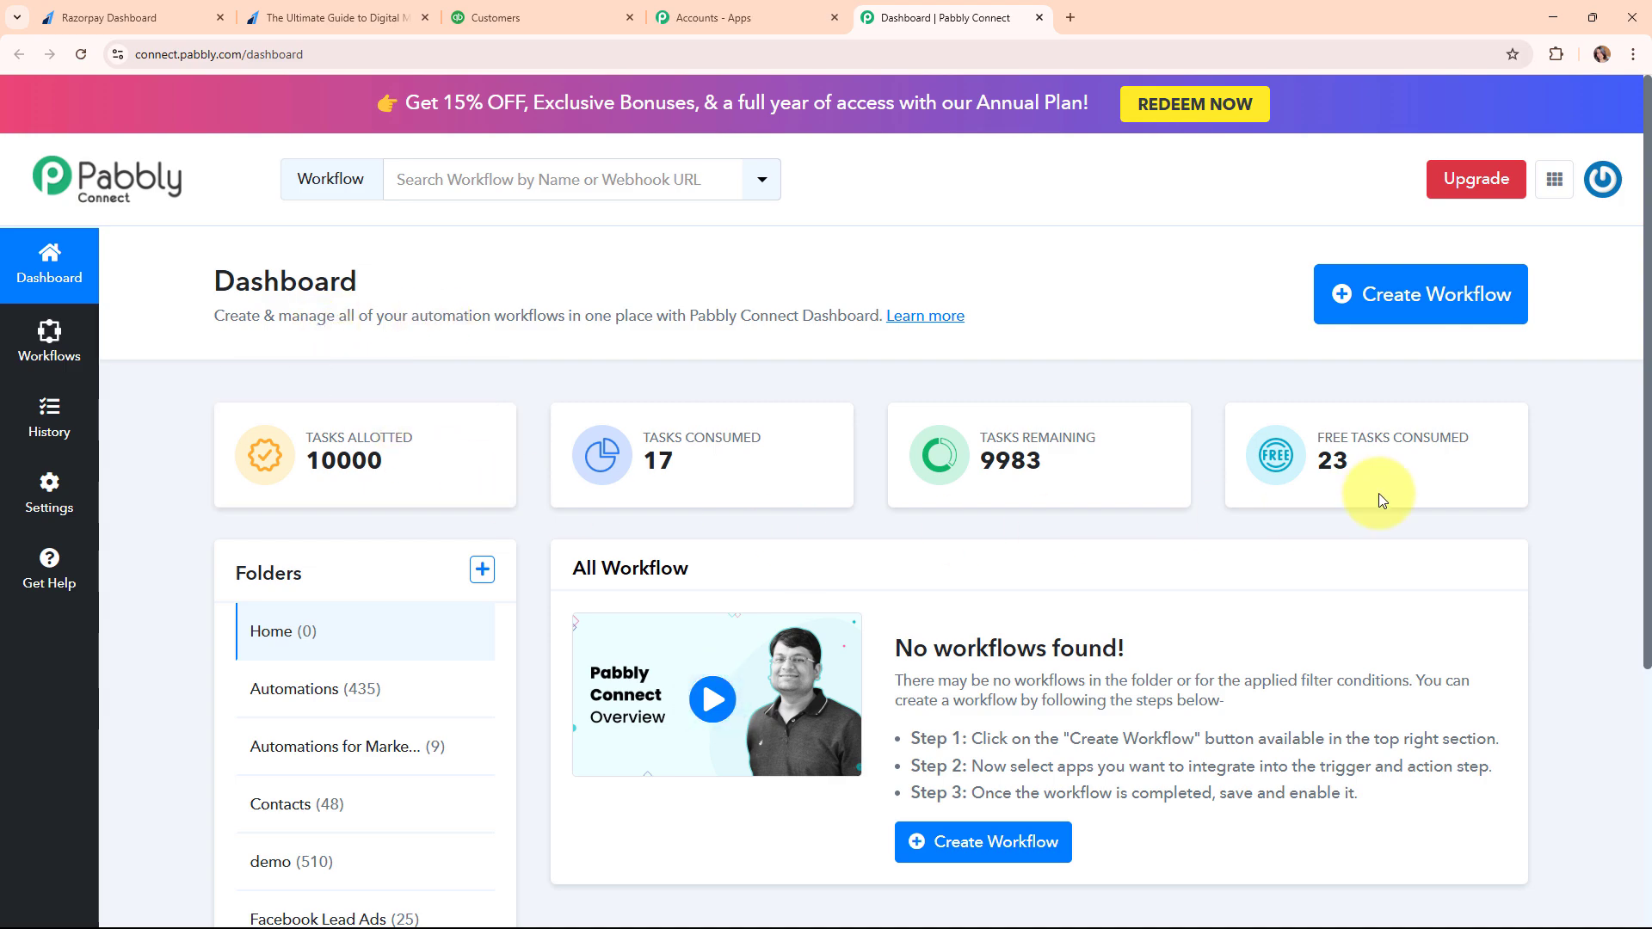
Start a new workflow named "Create Quickbooks Customer on Razorpay Payment" and choose the Automations folder for it.
left_click(1462, 318)
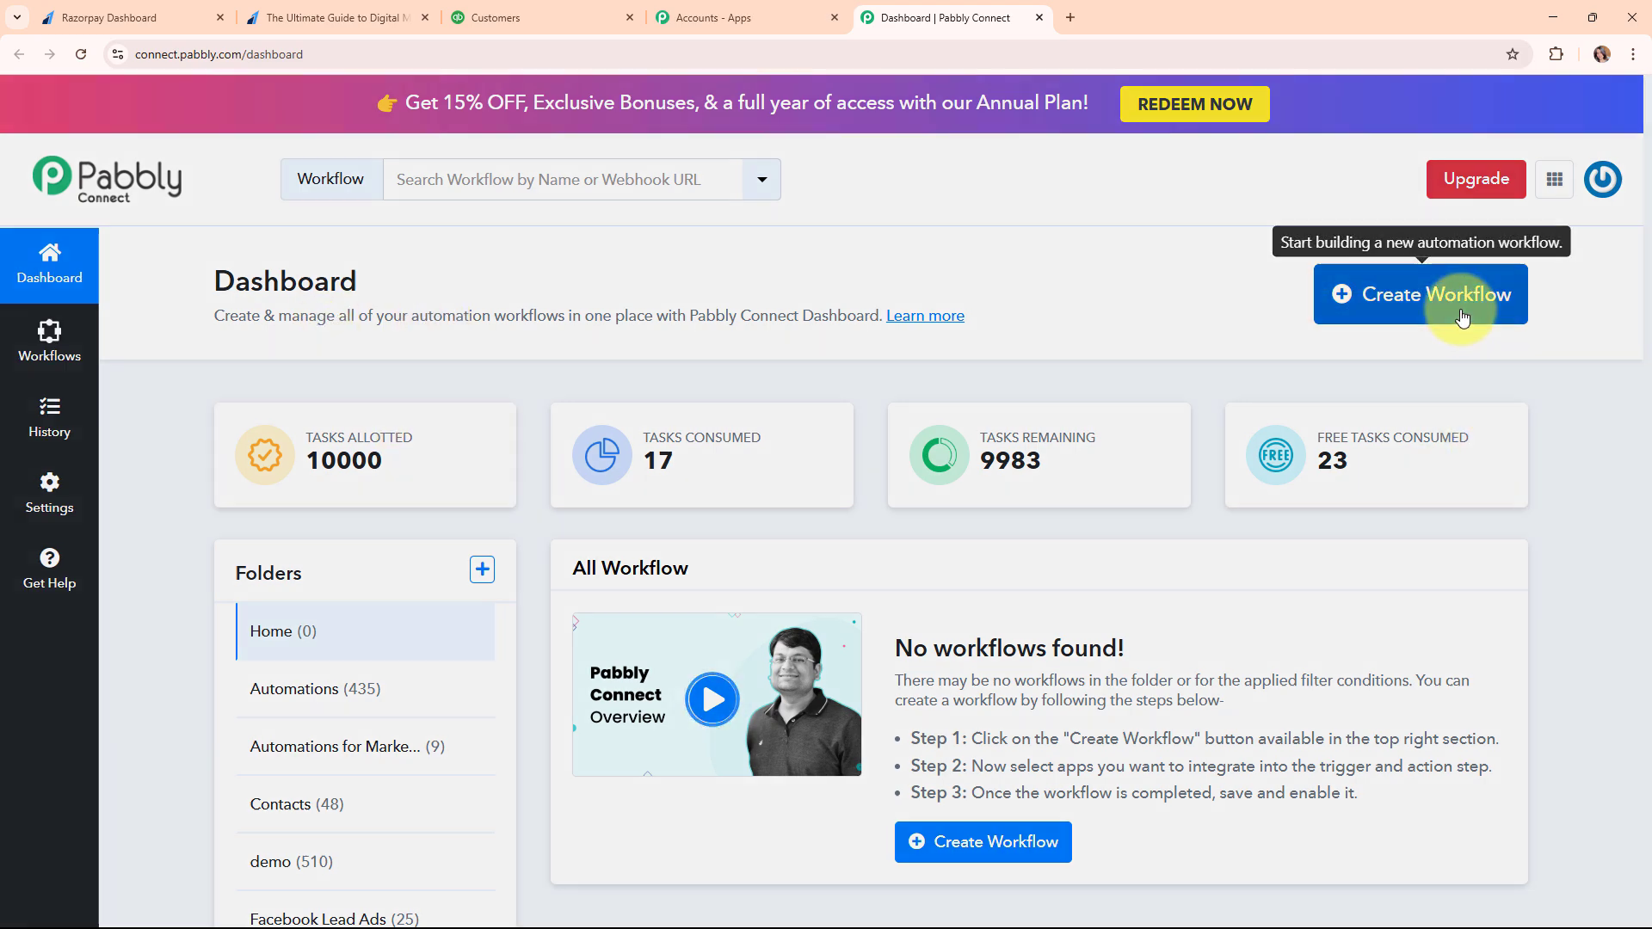
left_click_drag(571, 342, 849, 362)
left_click(715, 452)
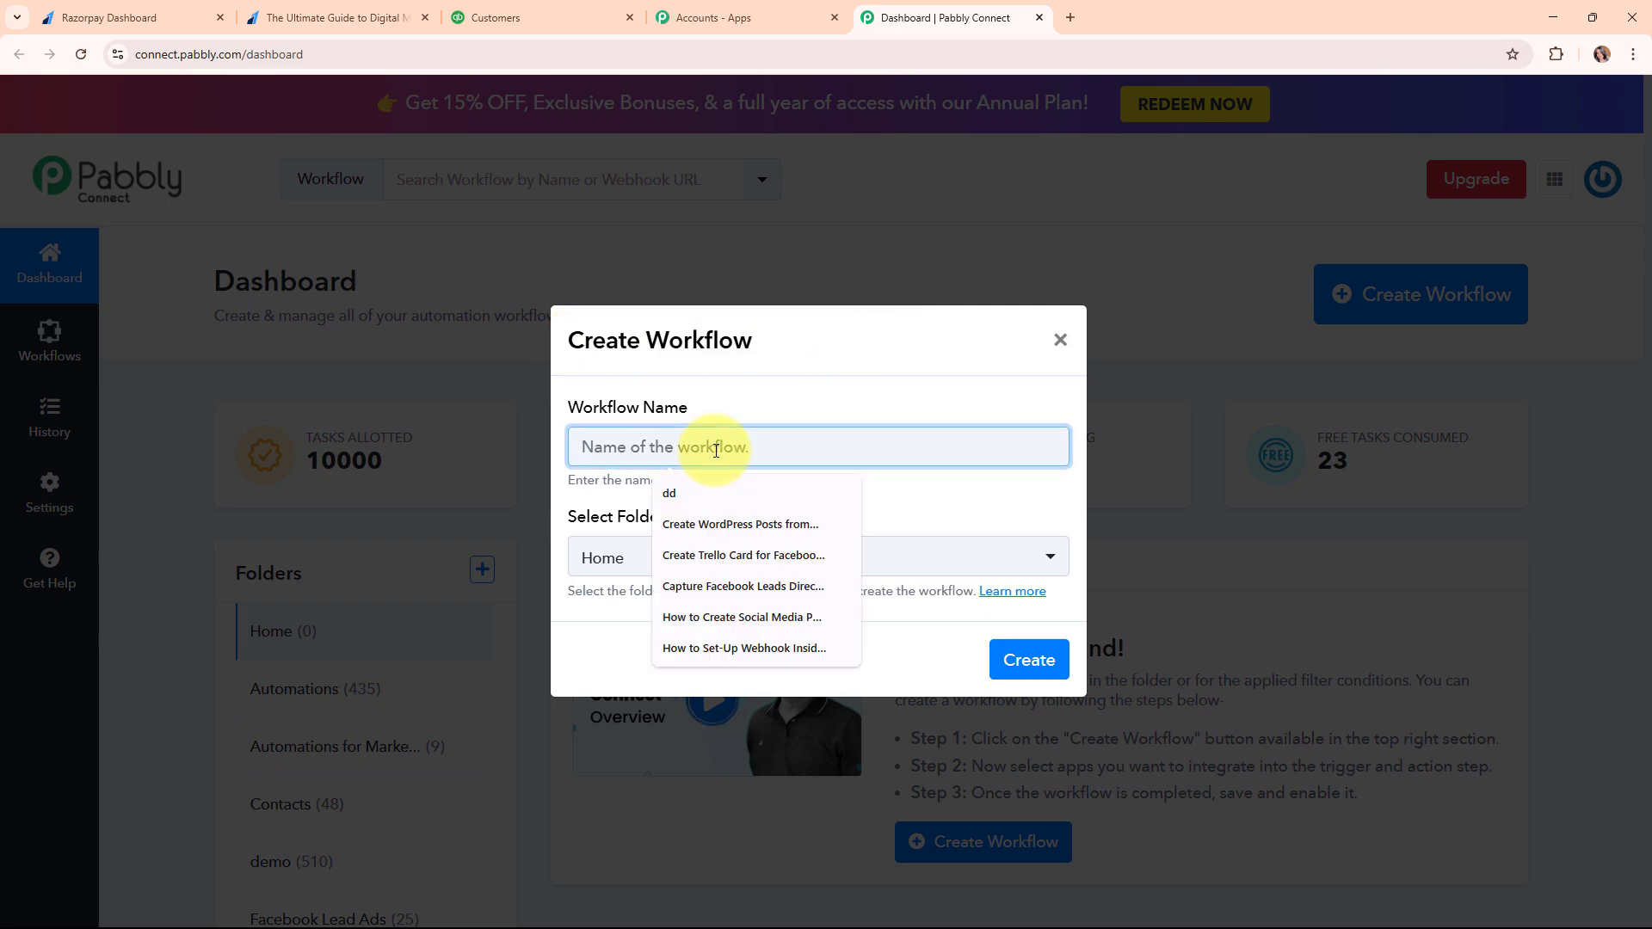
type("Create Quickbooks Customer on Razorpay Payment")
left_click_drag(579, 443, 1005, 438)
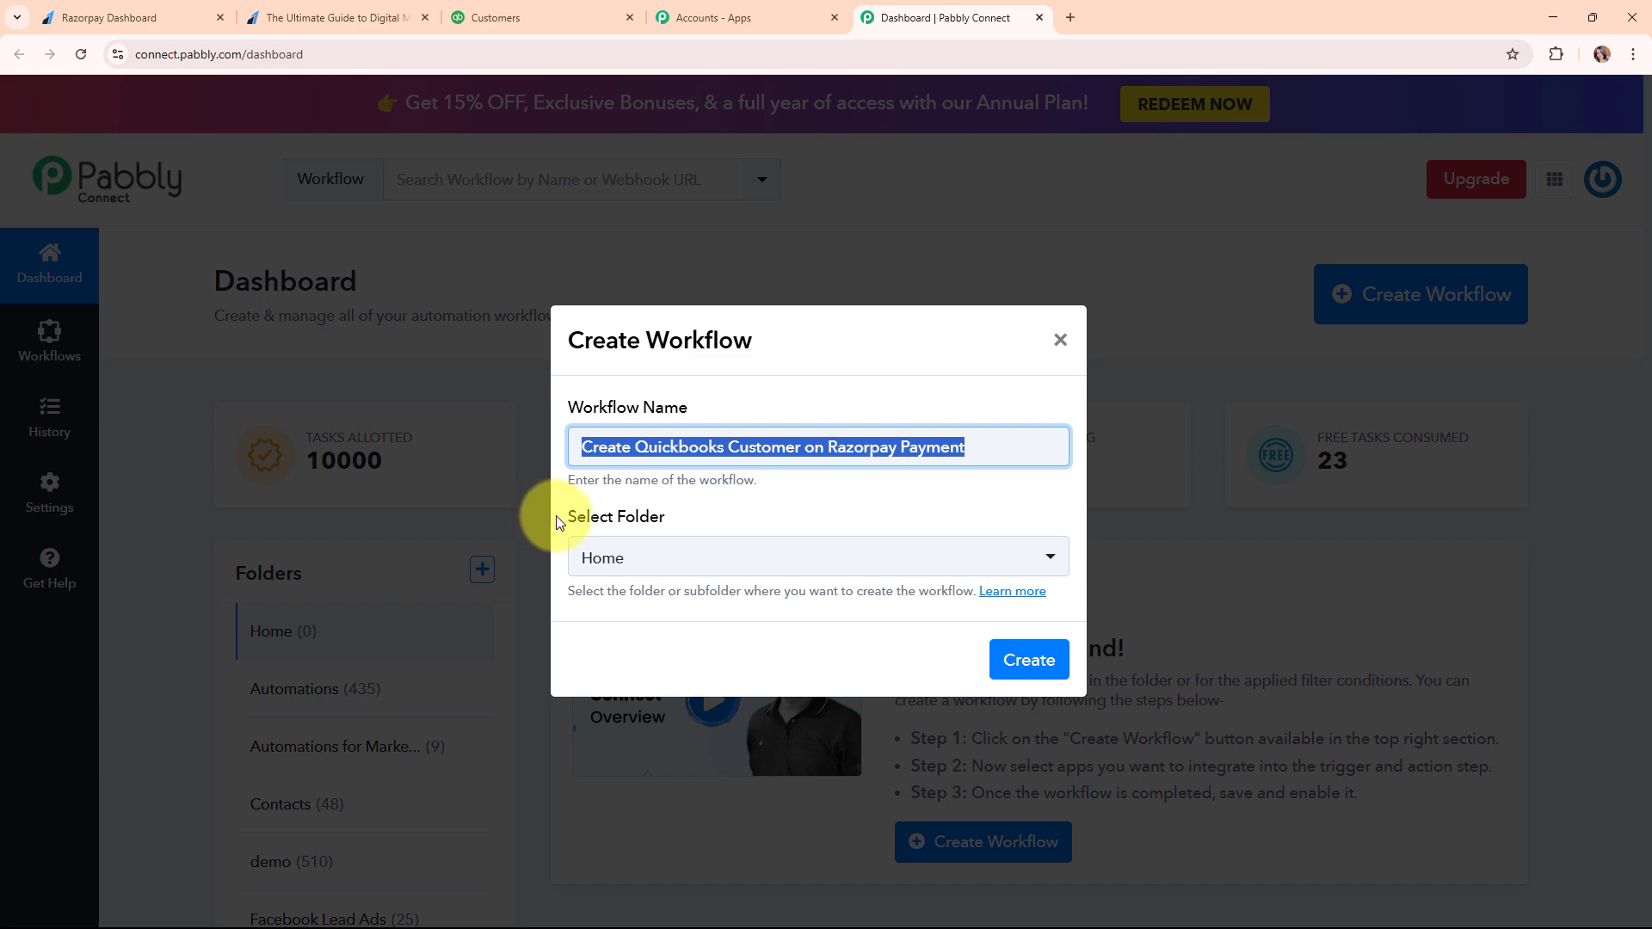
left_click_drag(564, 516, 738, 525)
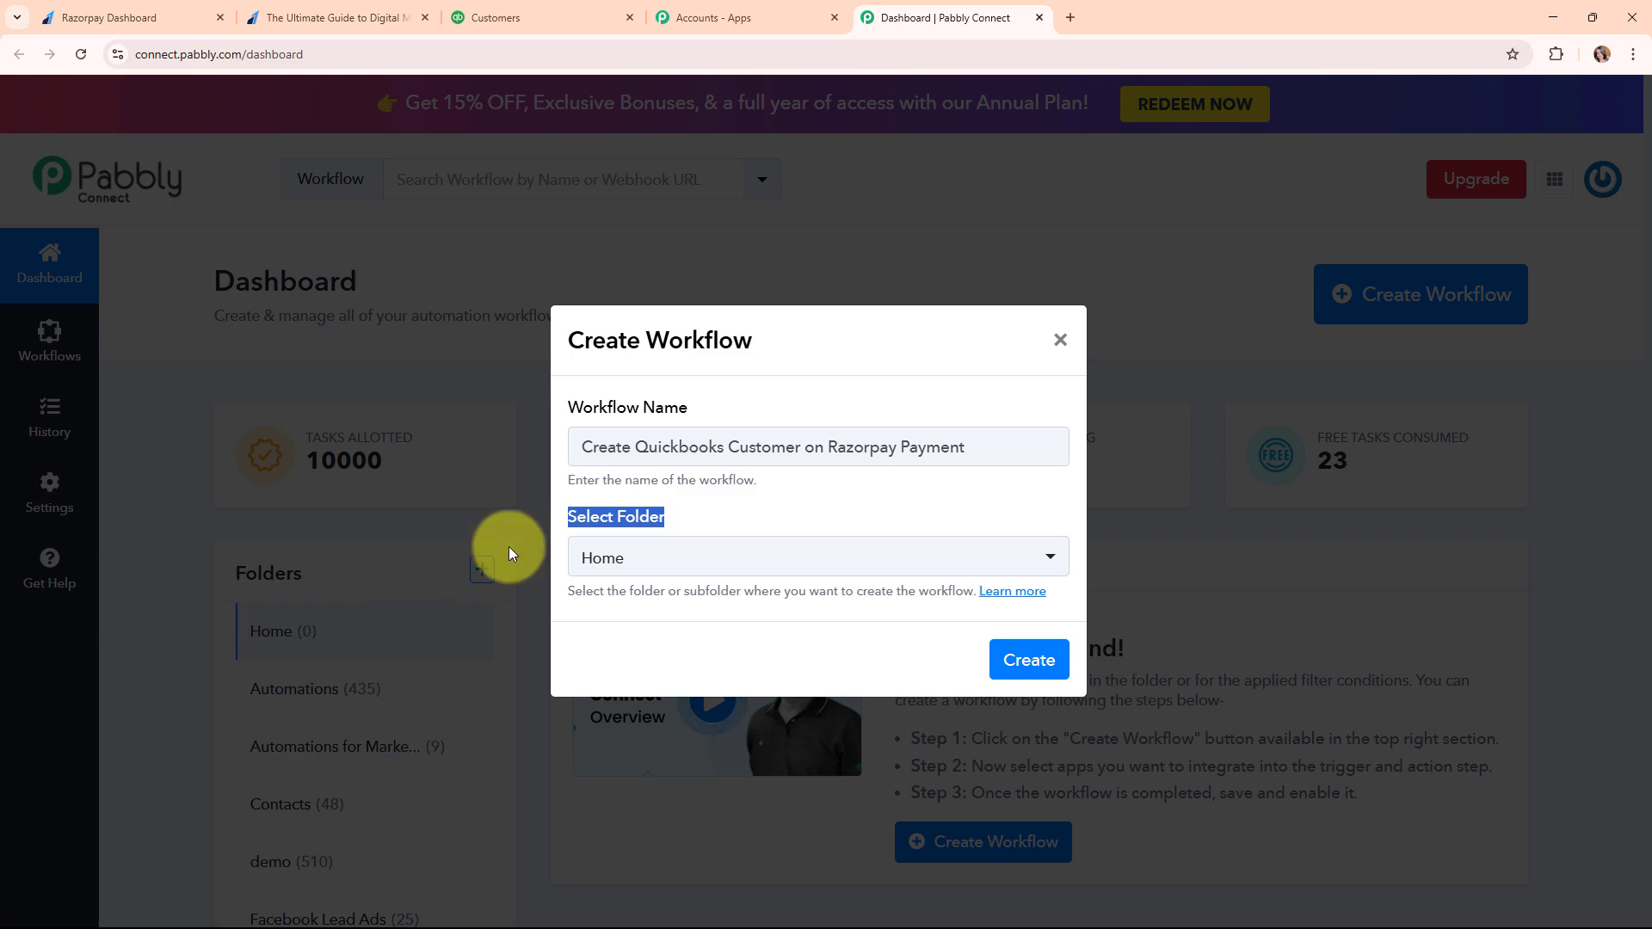
left_click(812, 558)
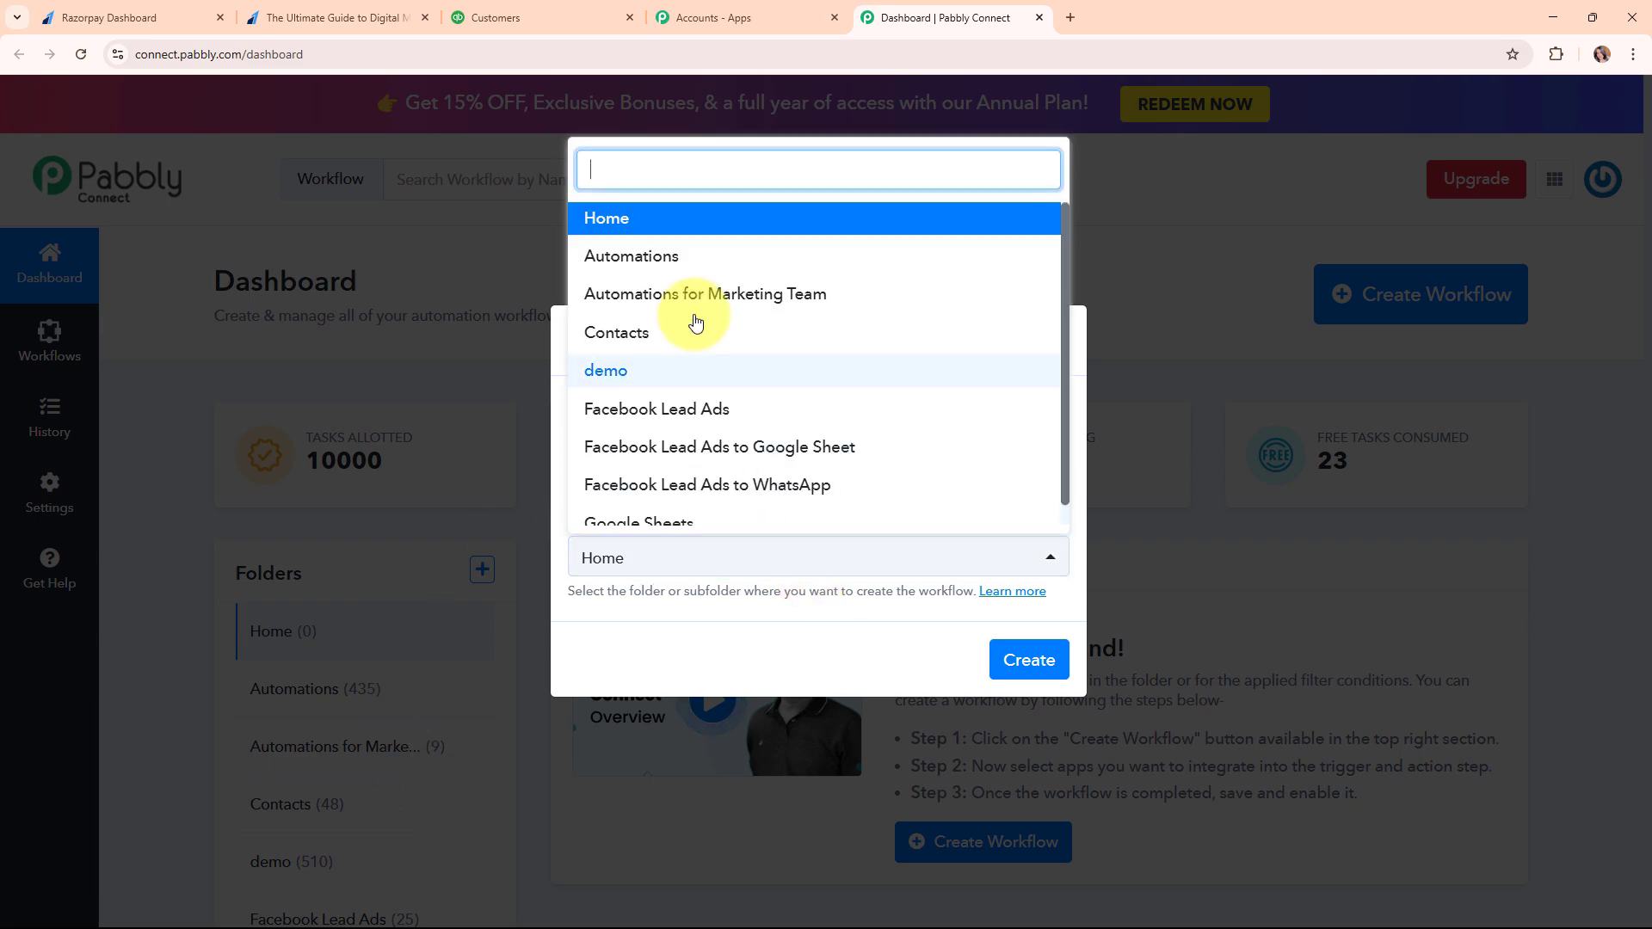
left_click(691, 248)
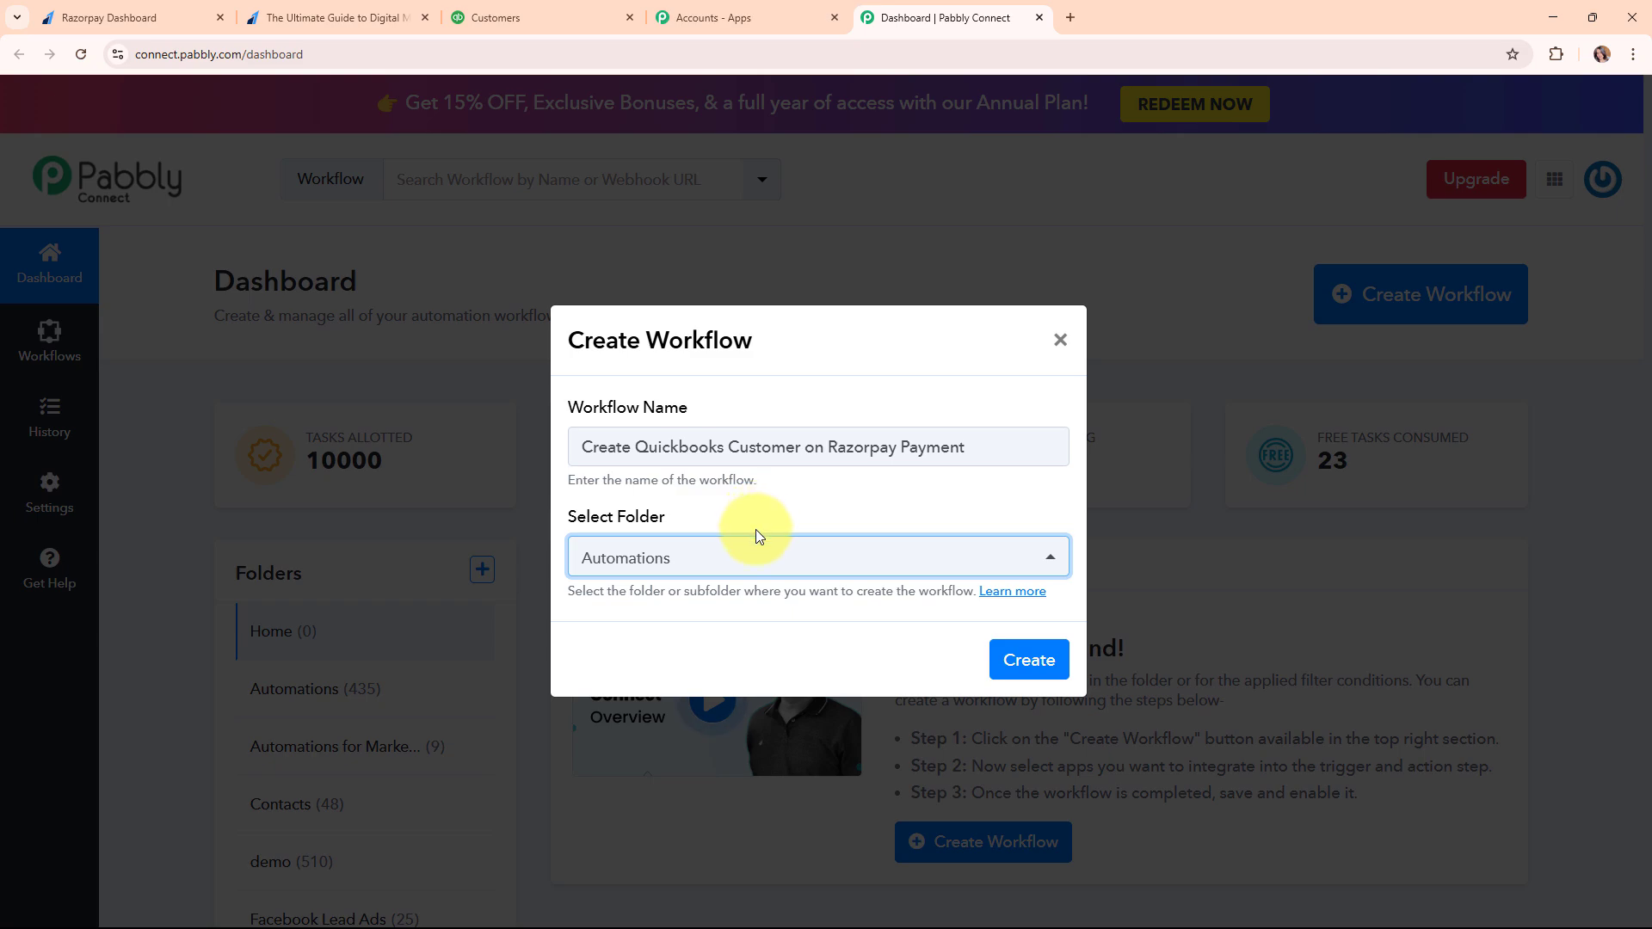
Look through the help article on folders, close it, and create the workflow with the entered name and folder.
left_click(1033, 594)
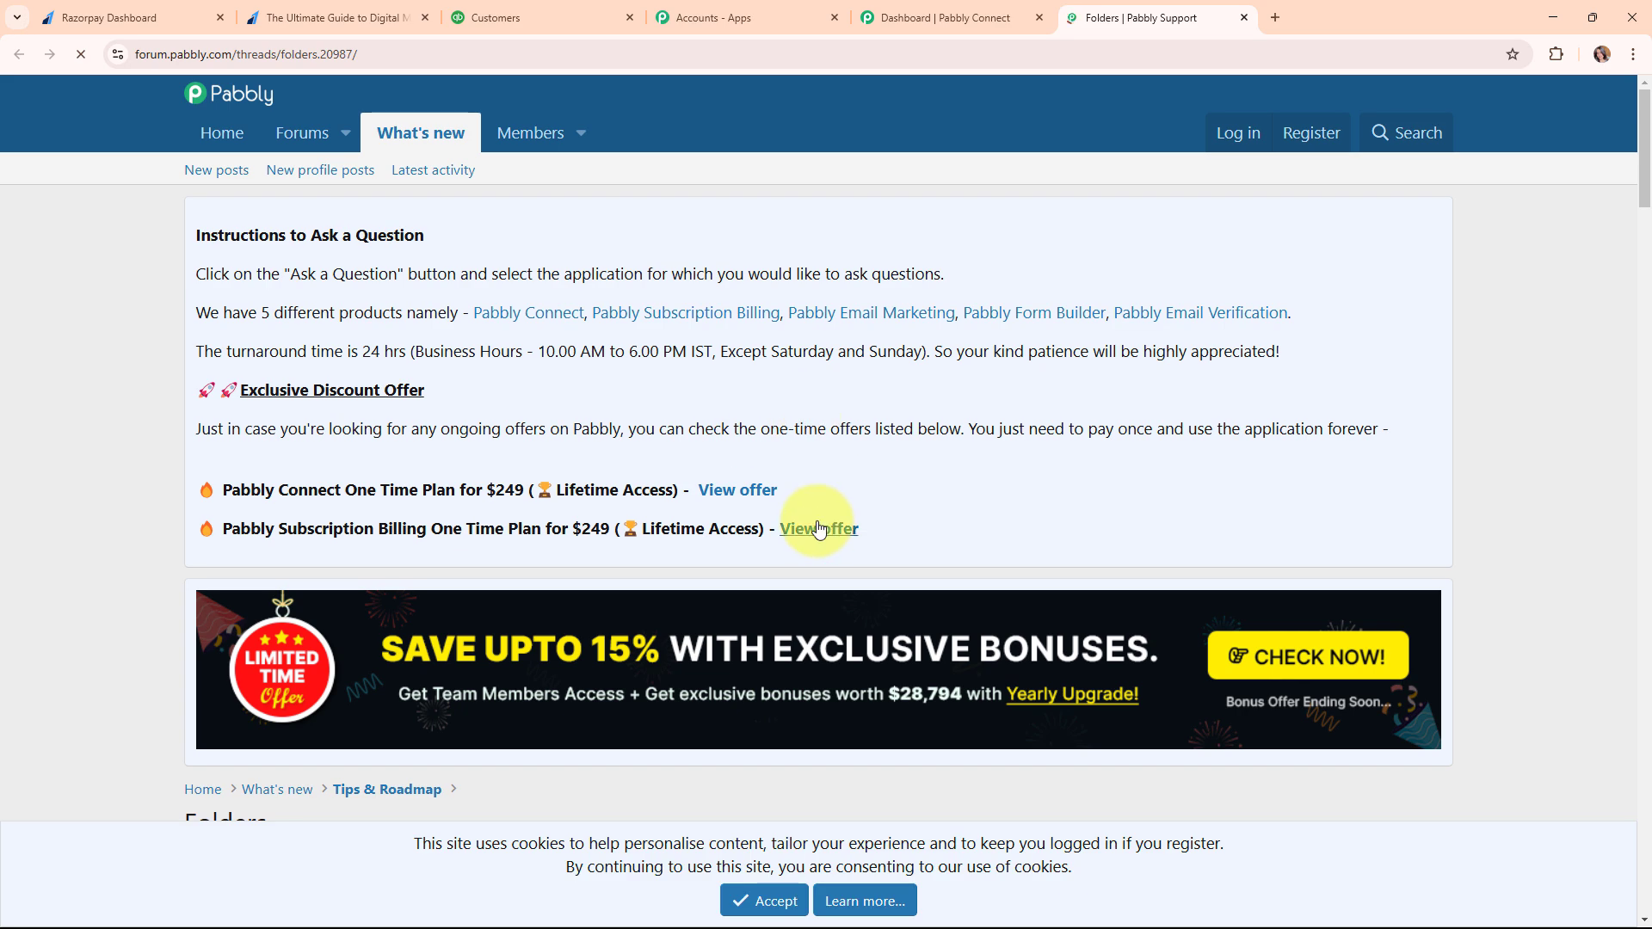
scroll(817, 525, "down", 1)
scroll(817, 523, "down", 15)
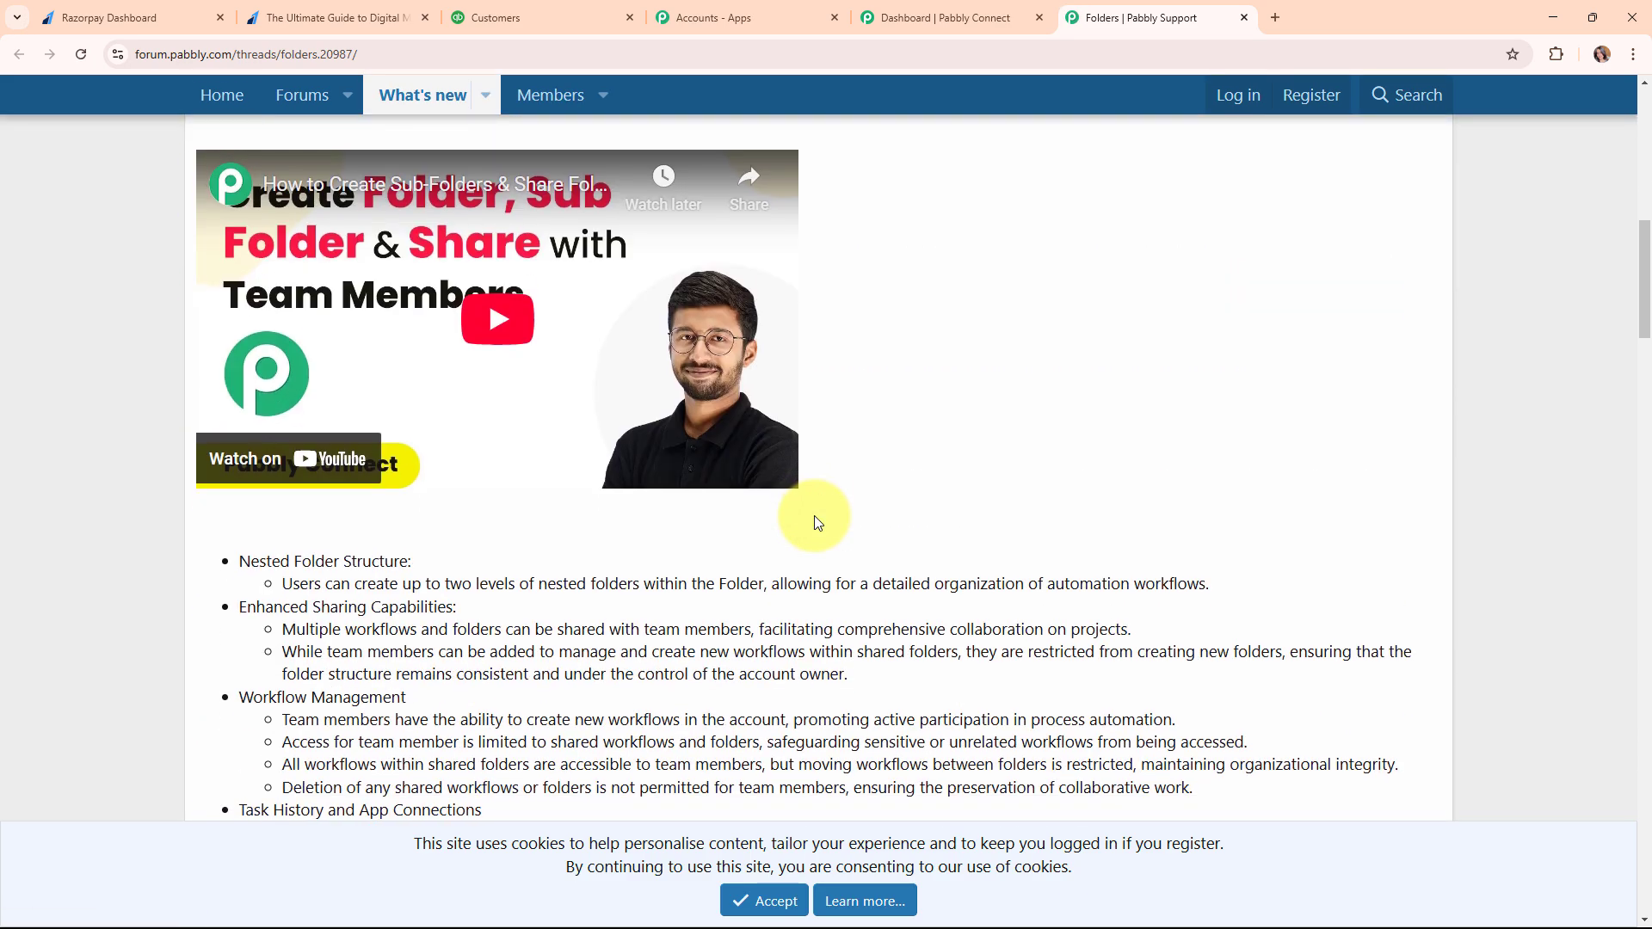
scroll(816, 523, "down", 9)
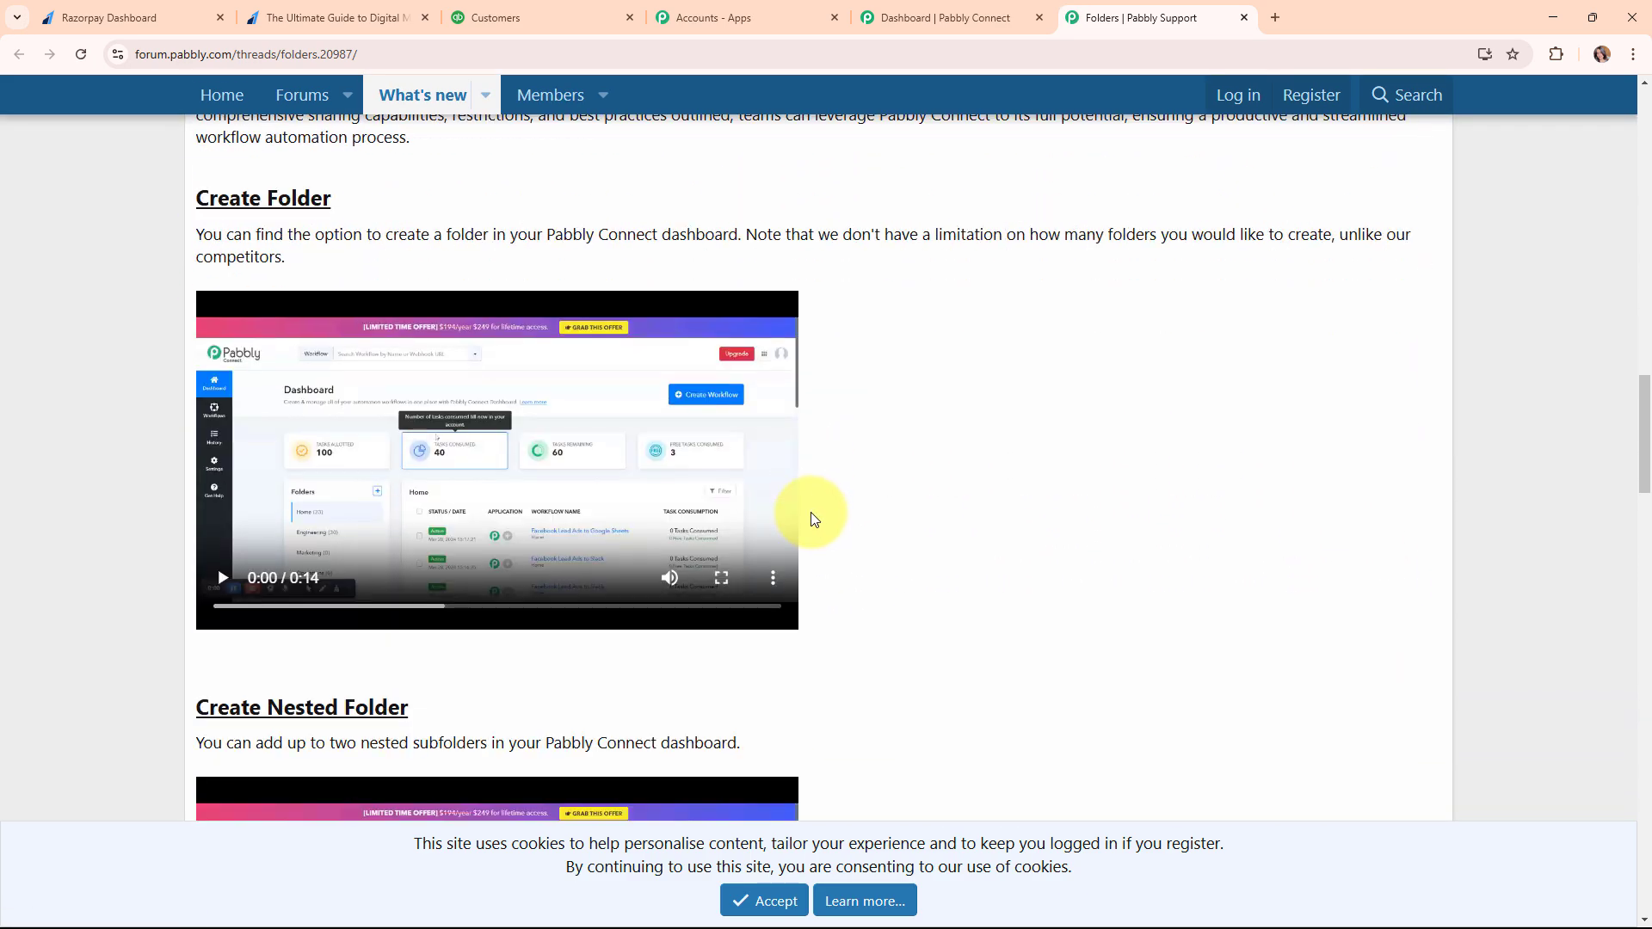
scroll(811, 513, "up", 18)
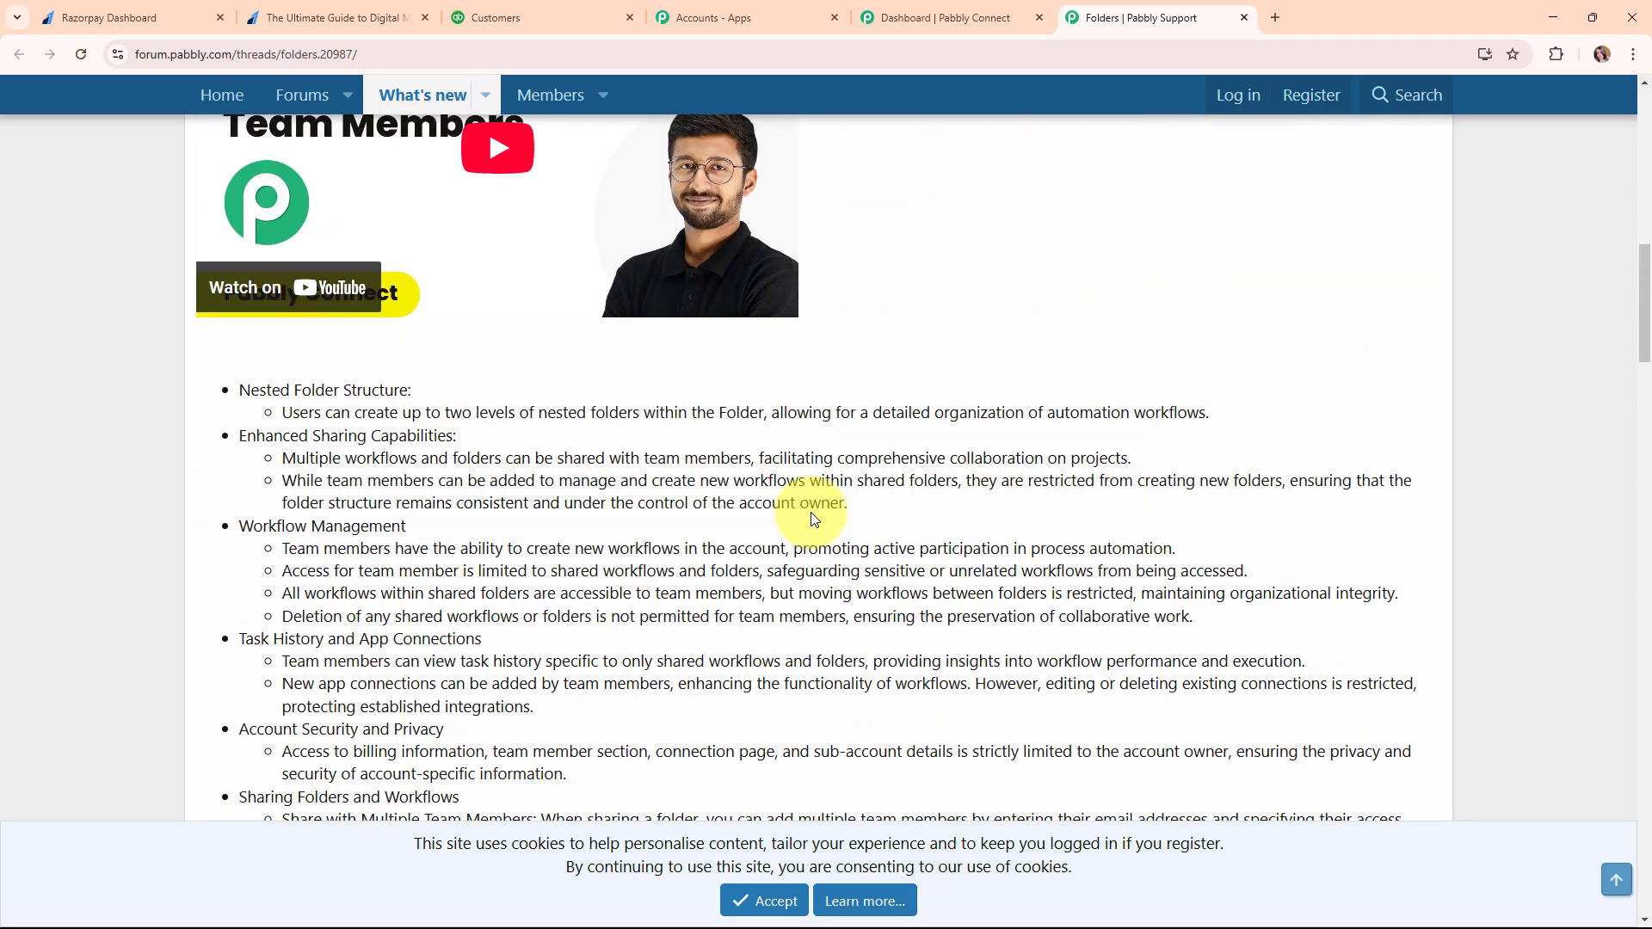
left_click(1245, 16)
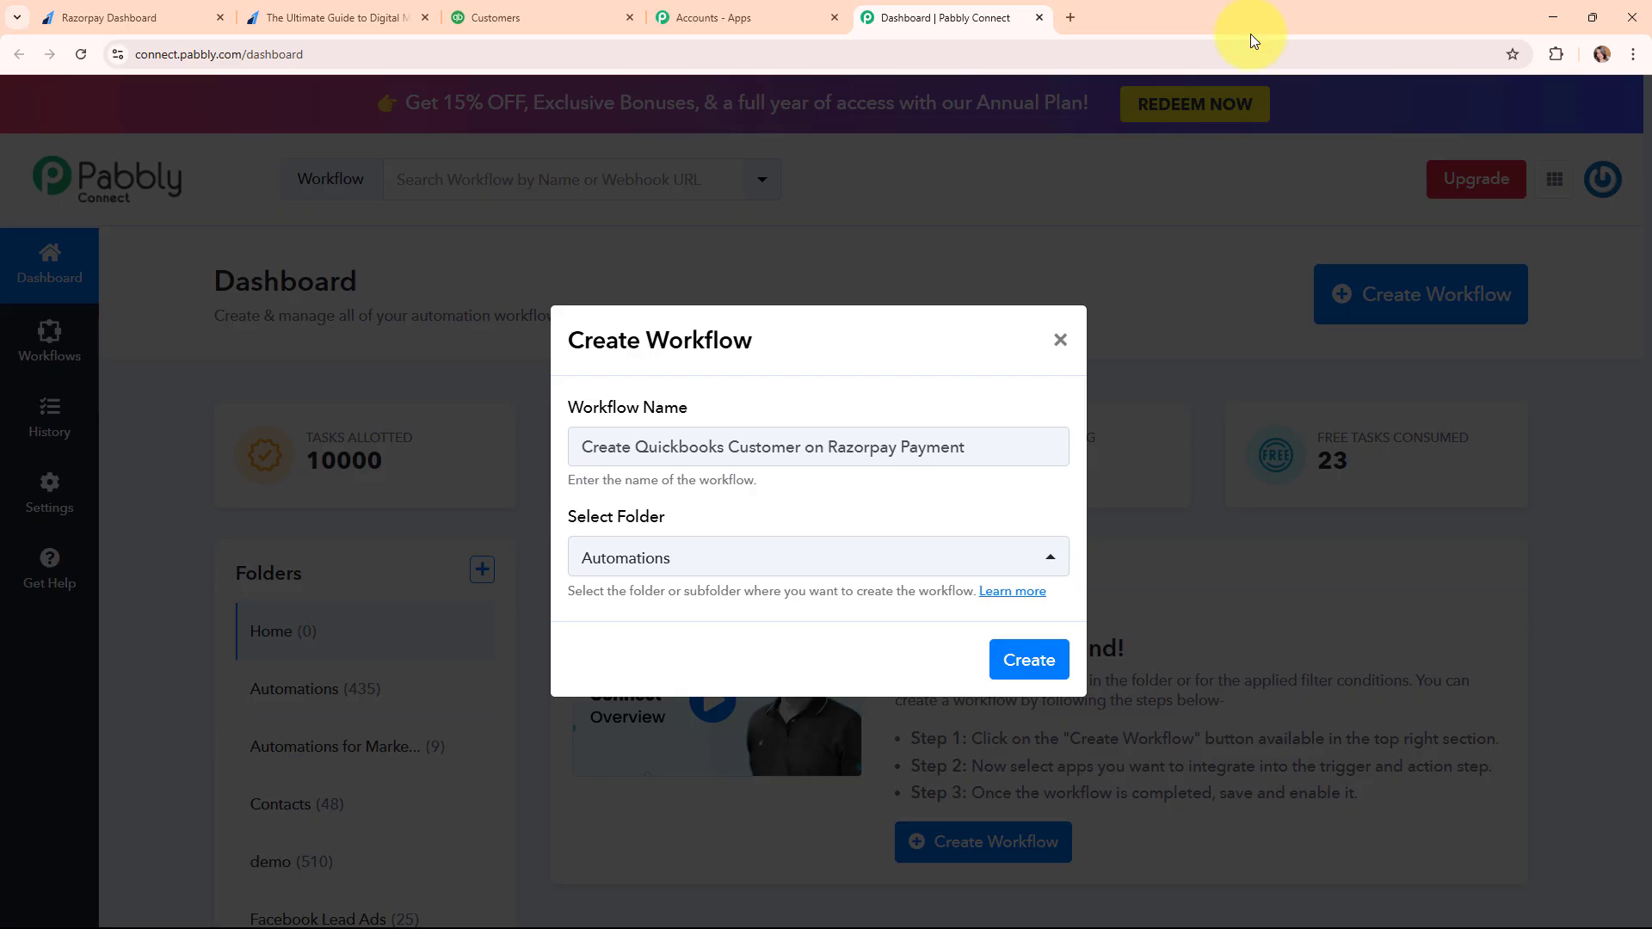
left_click(1007, 676)
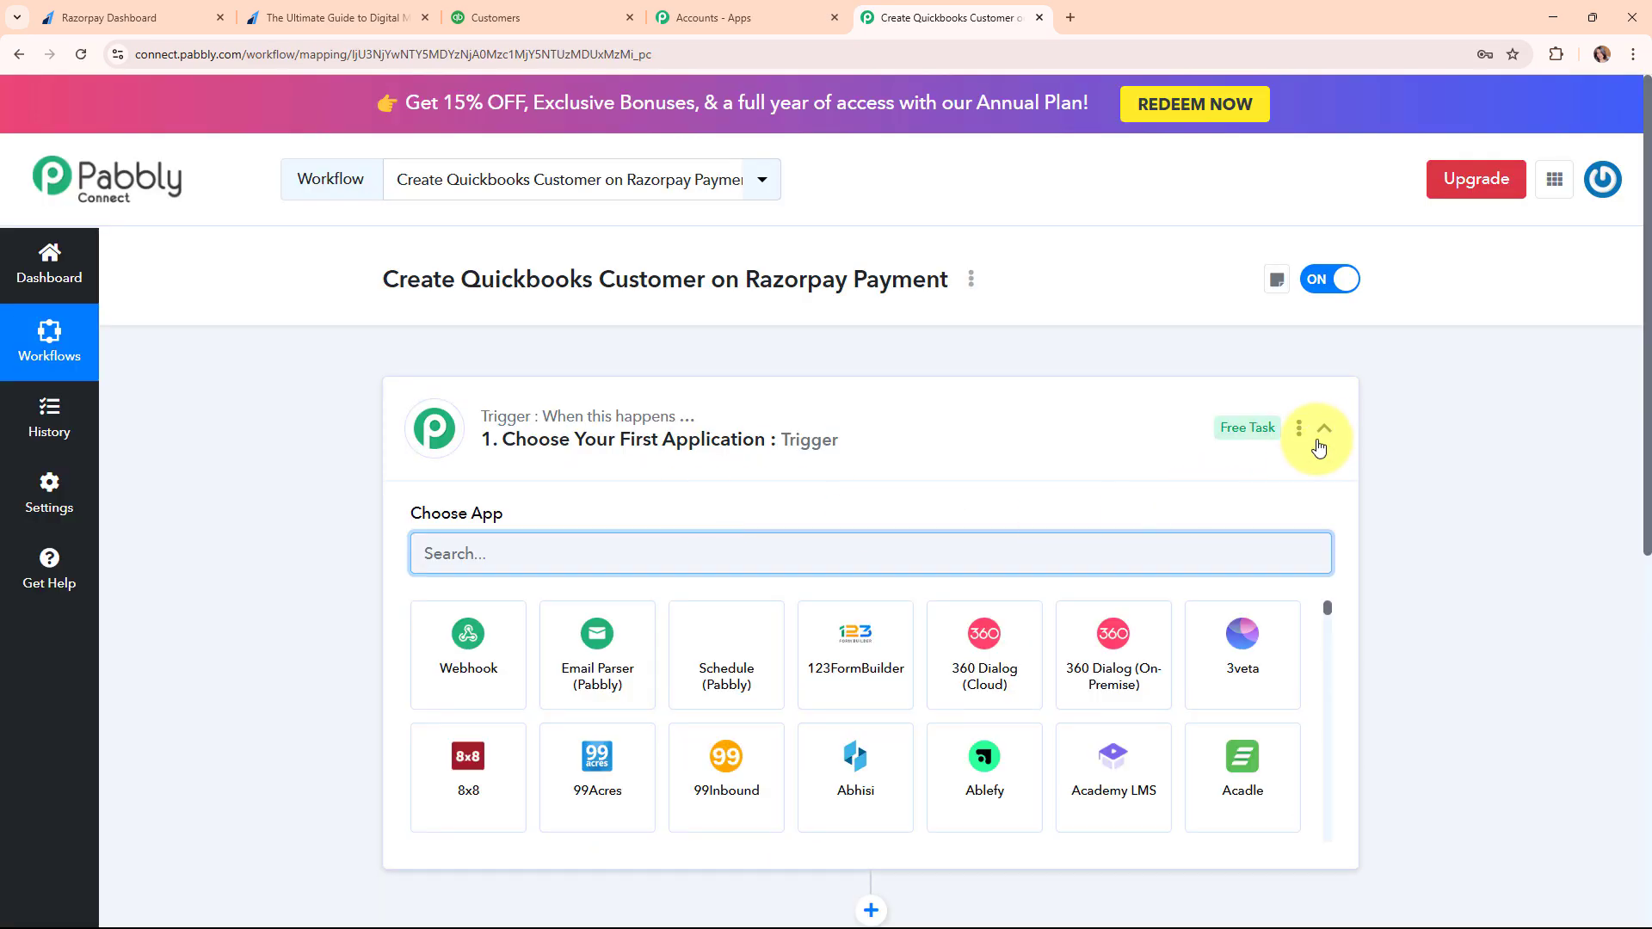
Set the workflow trigger to the Razorpay app with the Payment Captured event.
left_click(1325, 431)
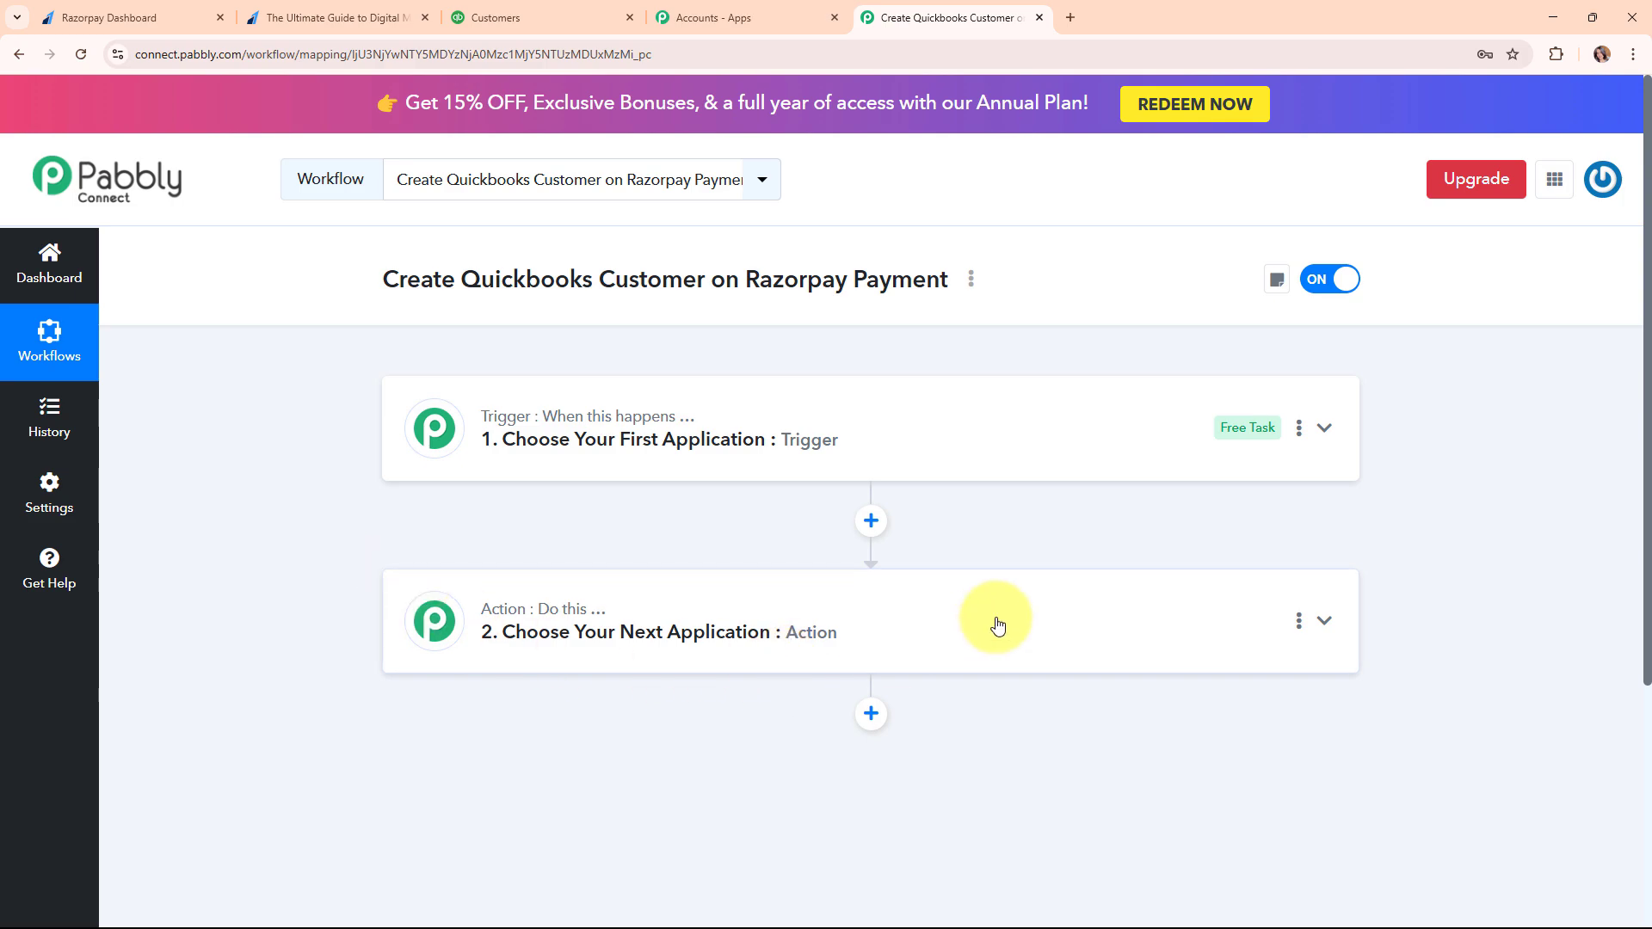
left_click(1127, 464)
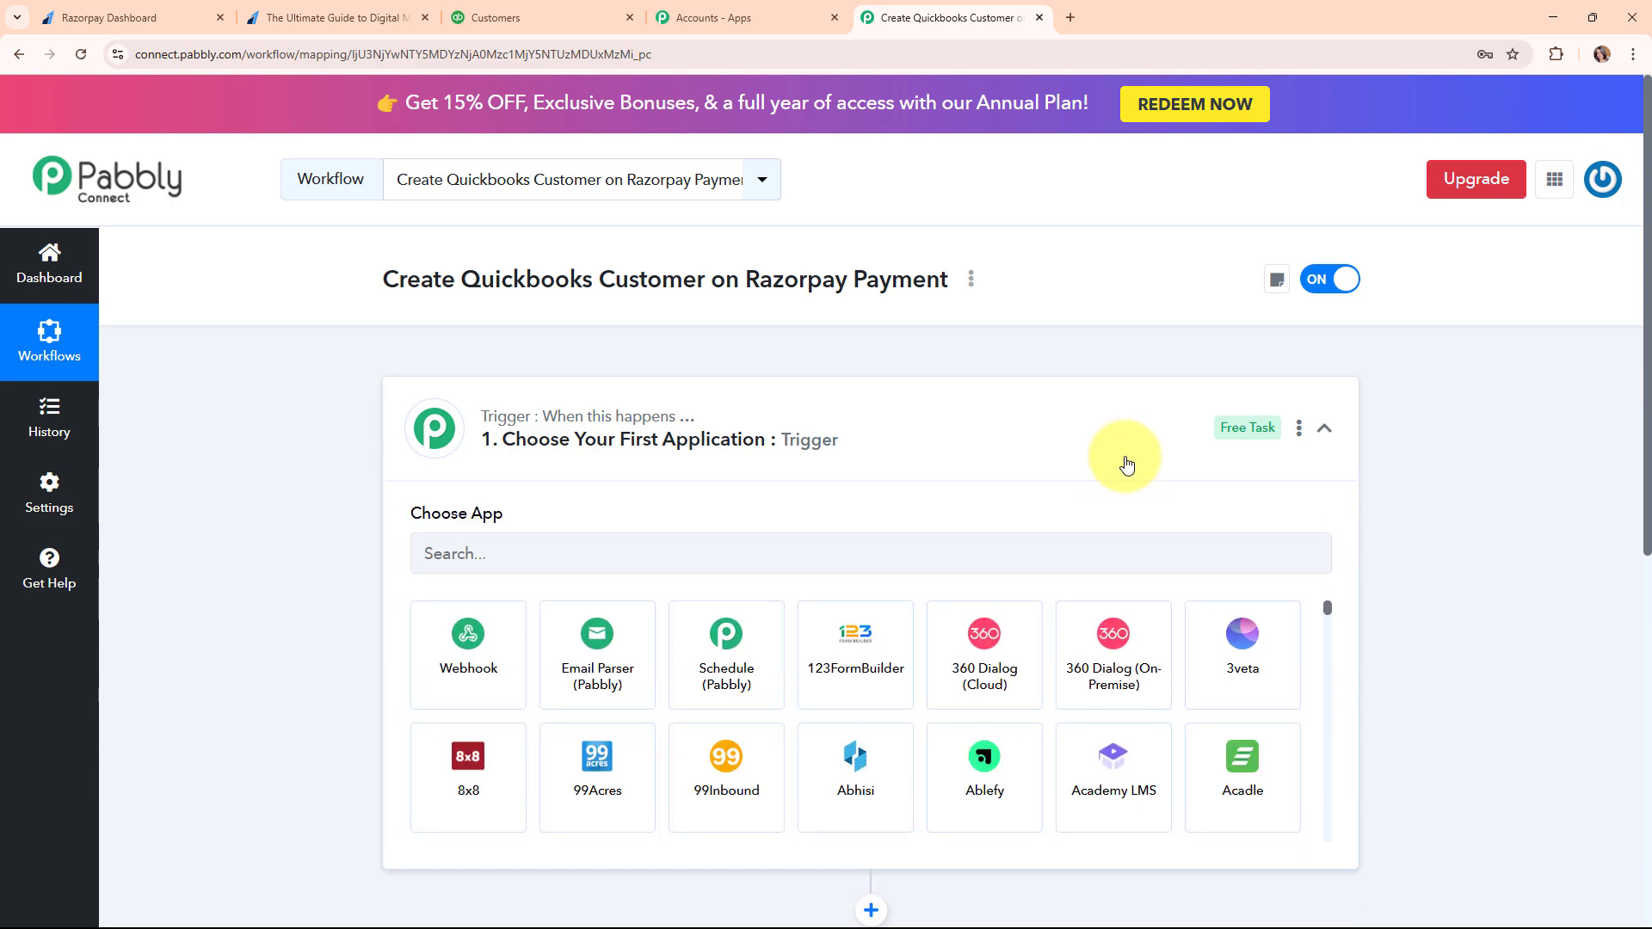
left_click(657, 565)
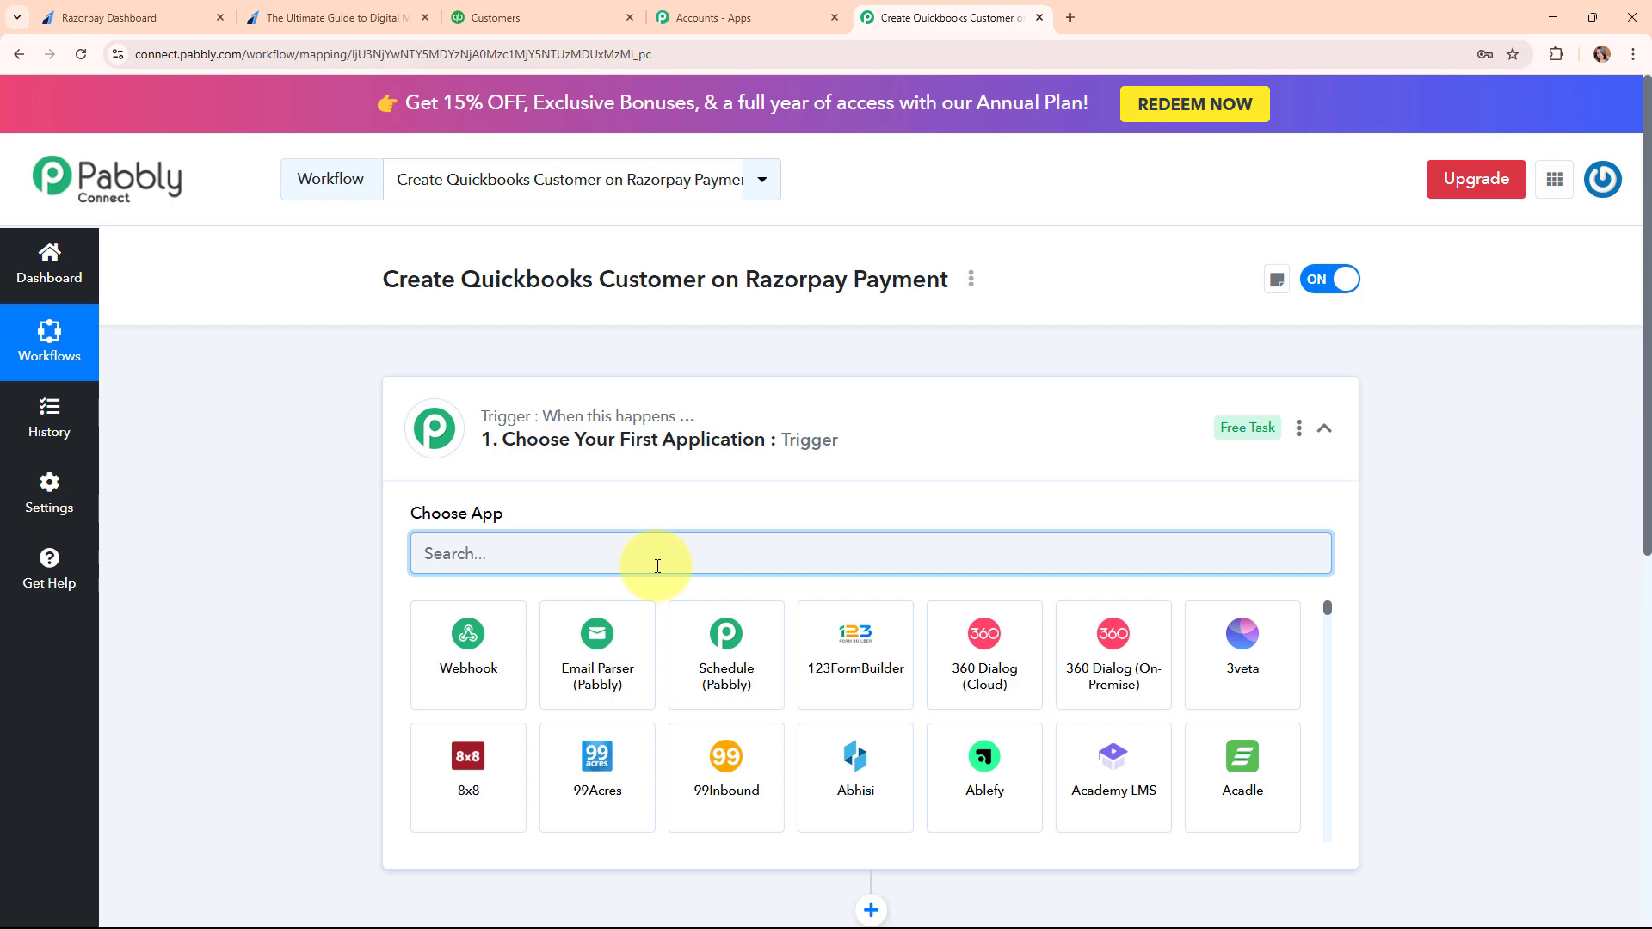
type("razo")
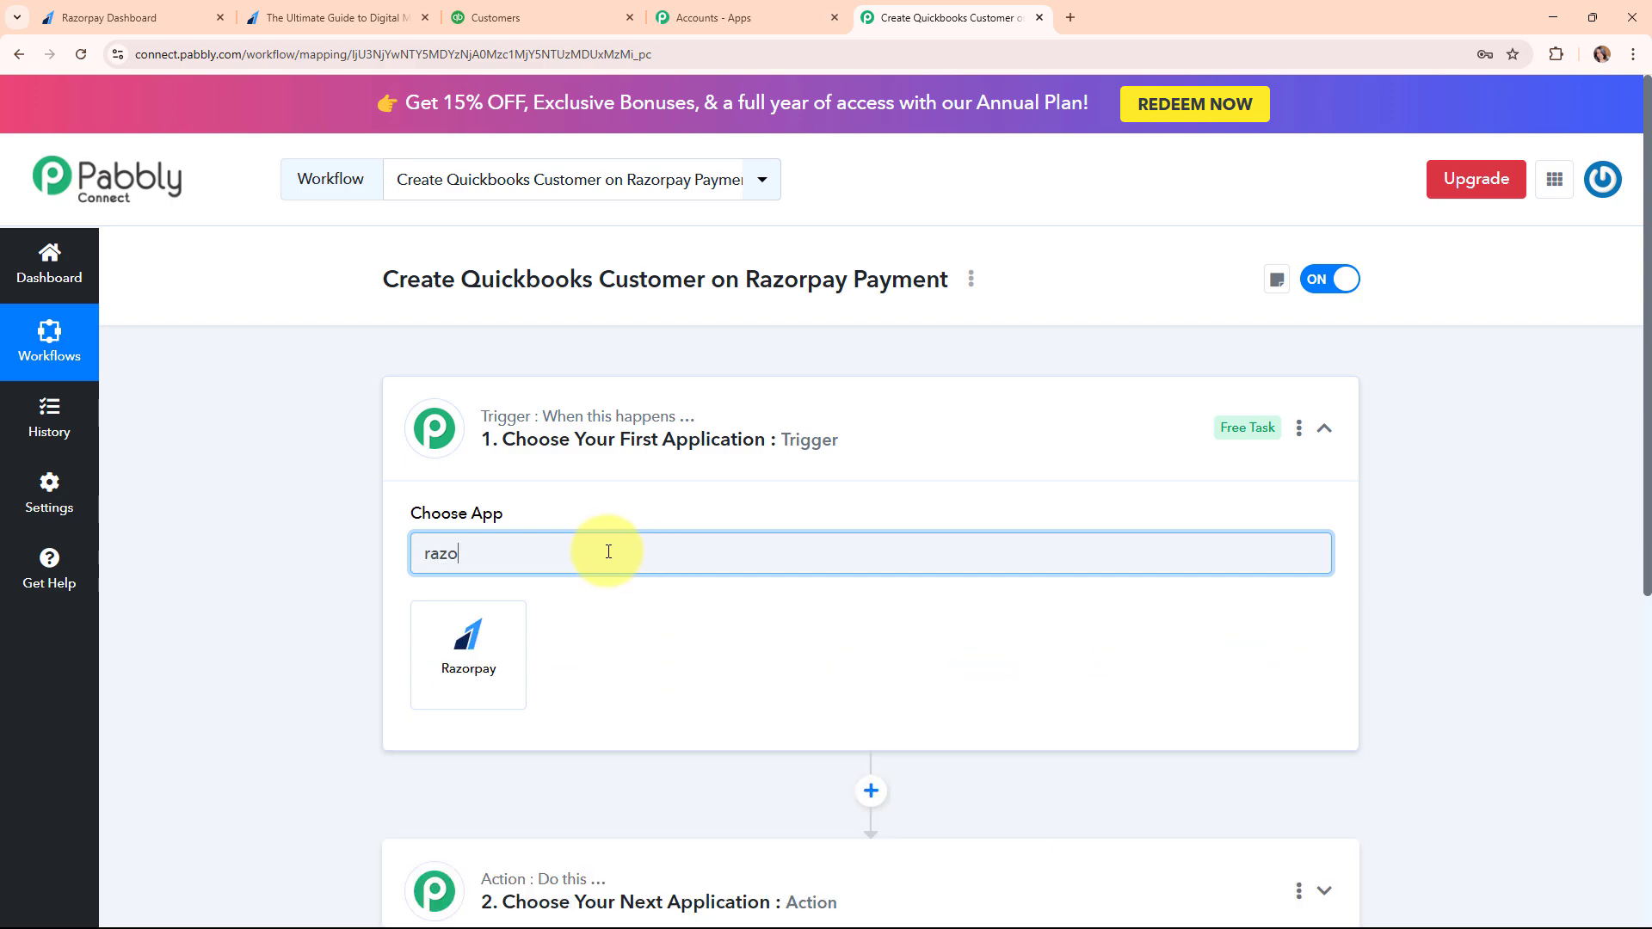
left_click(481, 671)
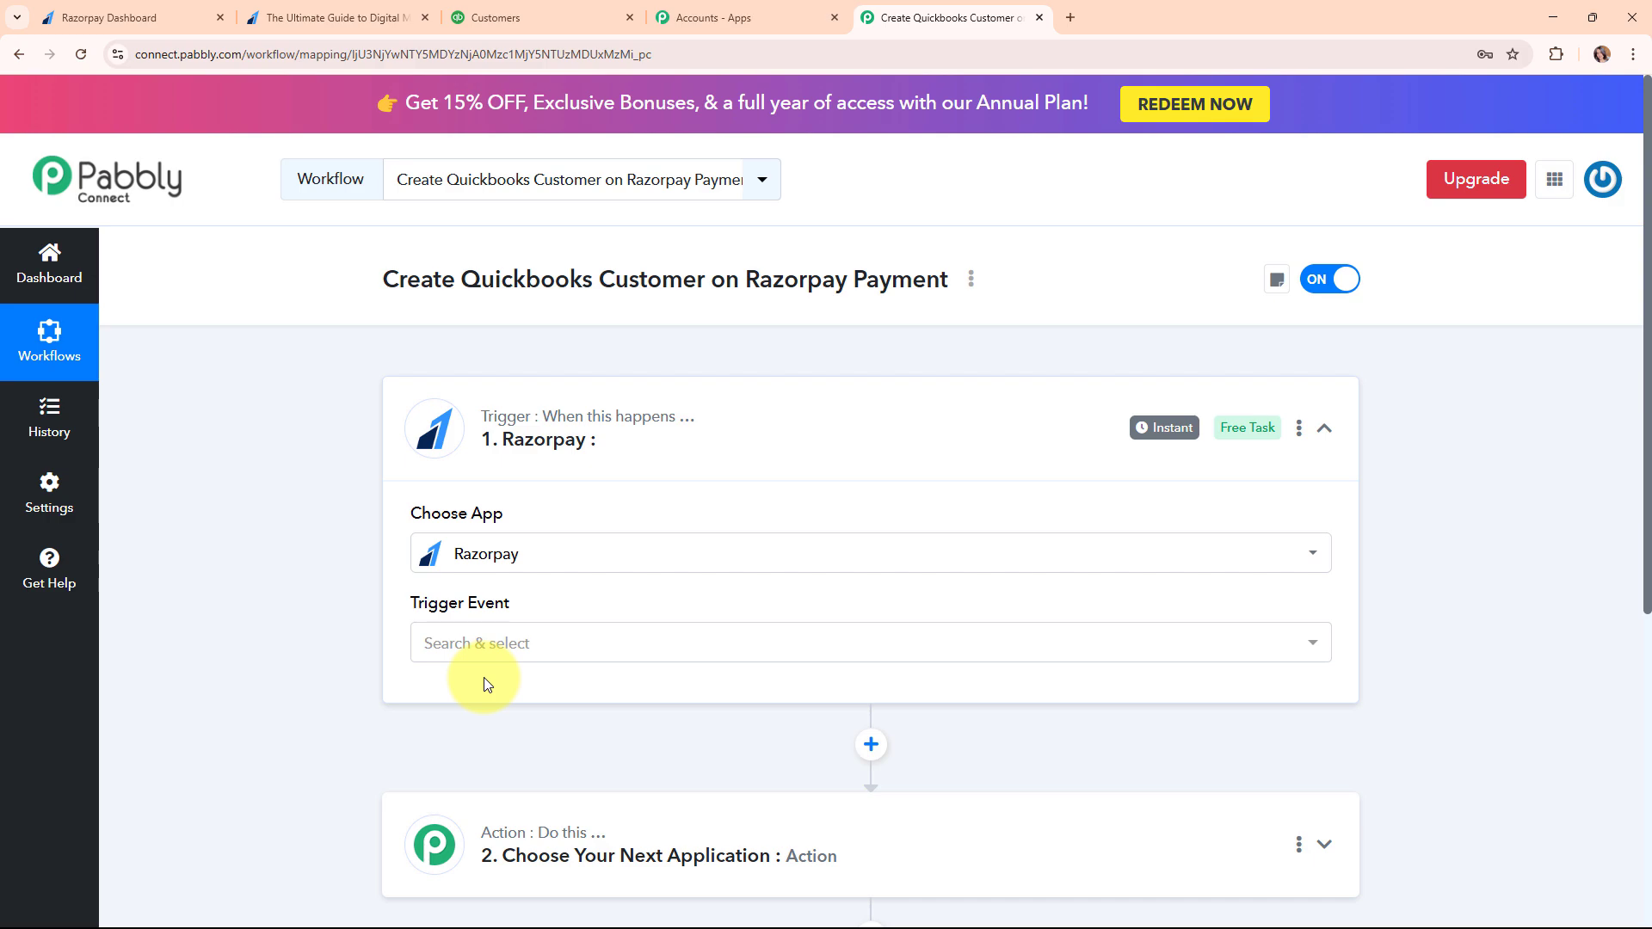
left_click(551, 651)
left_click(600, 516)
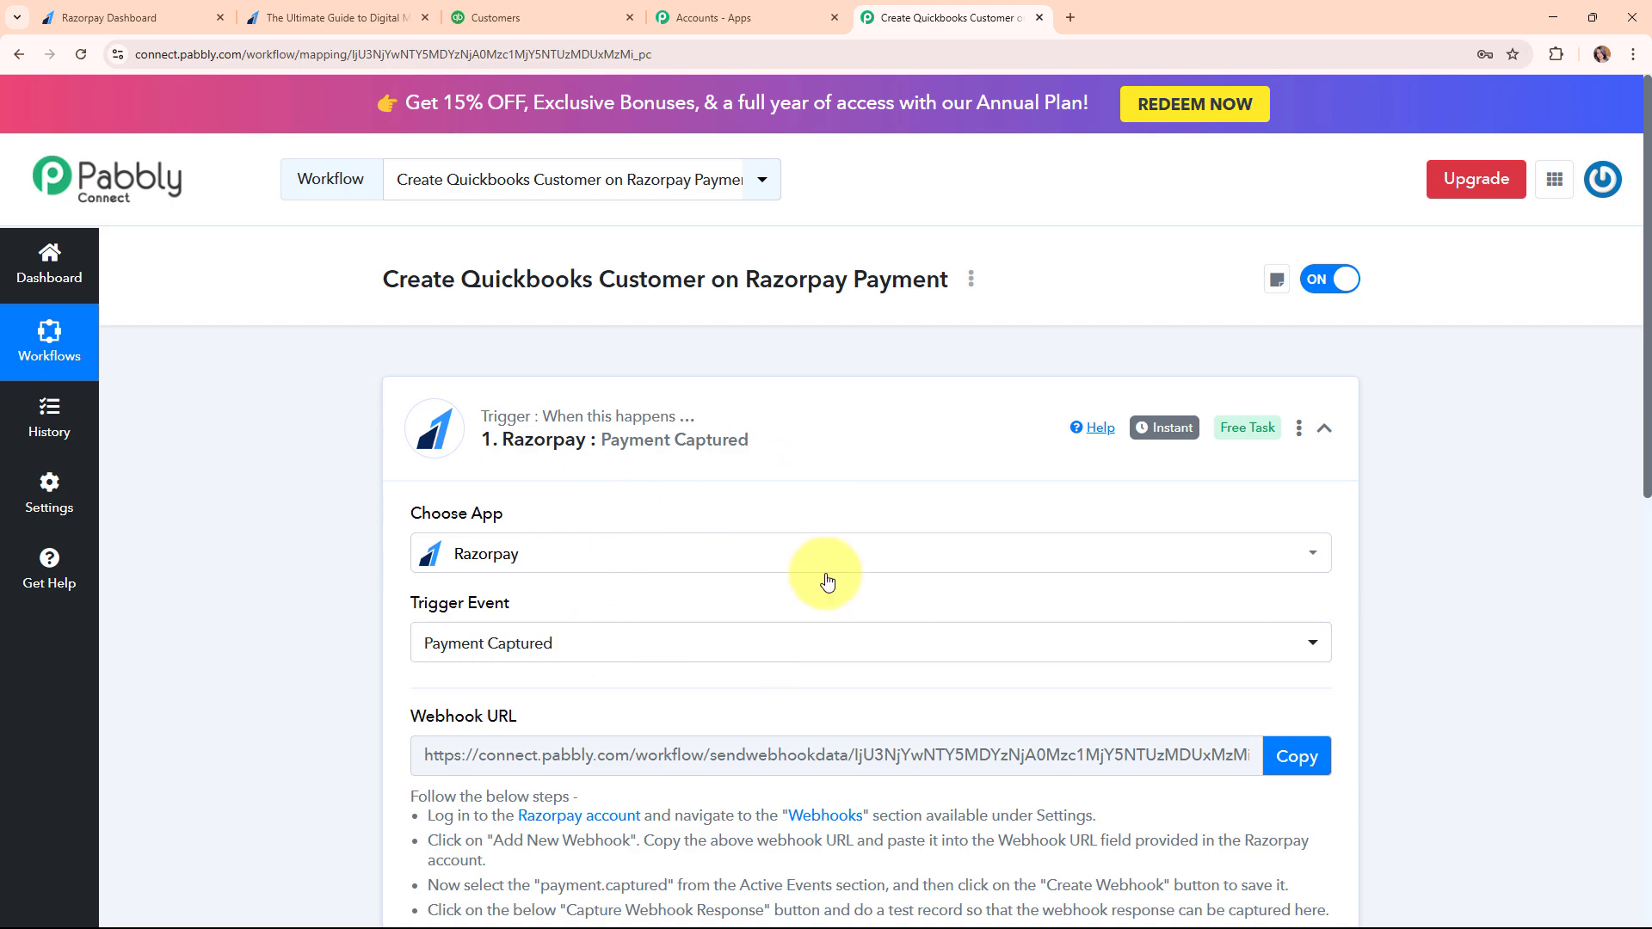
Review the Razorpay trigger's webhook setup instructions and copy its webhook URL.
scroll(774, 585, "down", 3)
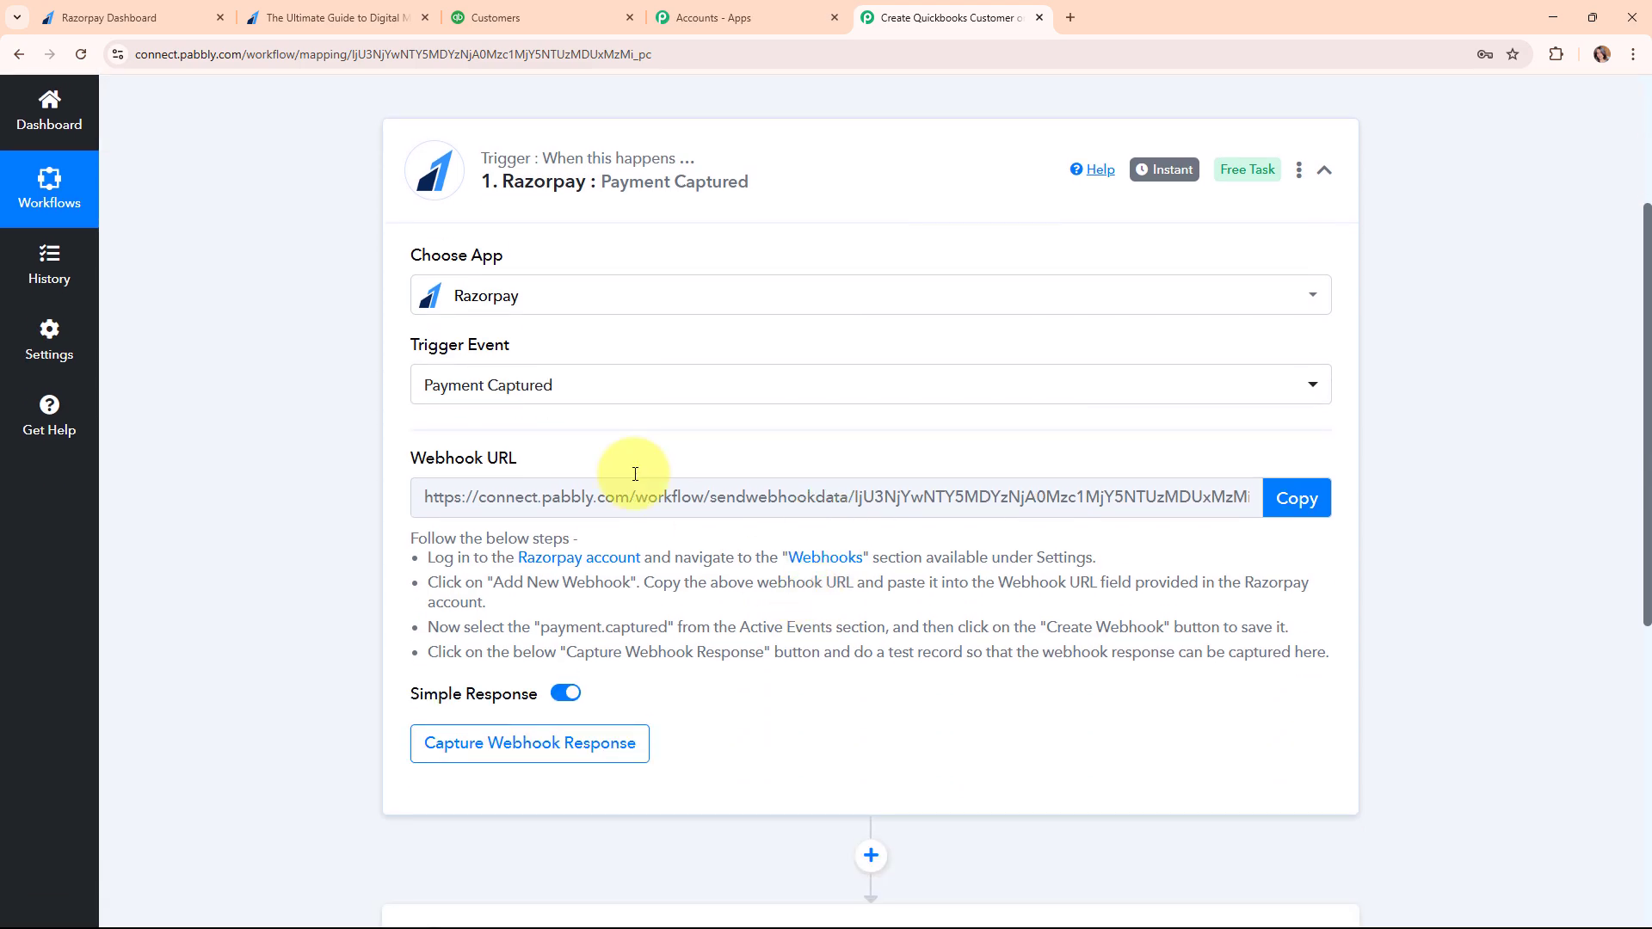
left_click_drag(487, 346, 405, 348)
left_click_drag(534, 351, 536, 351)
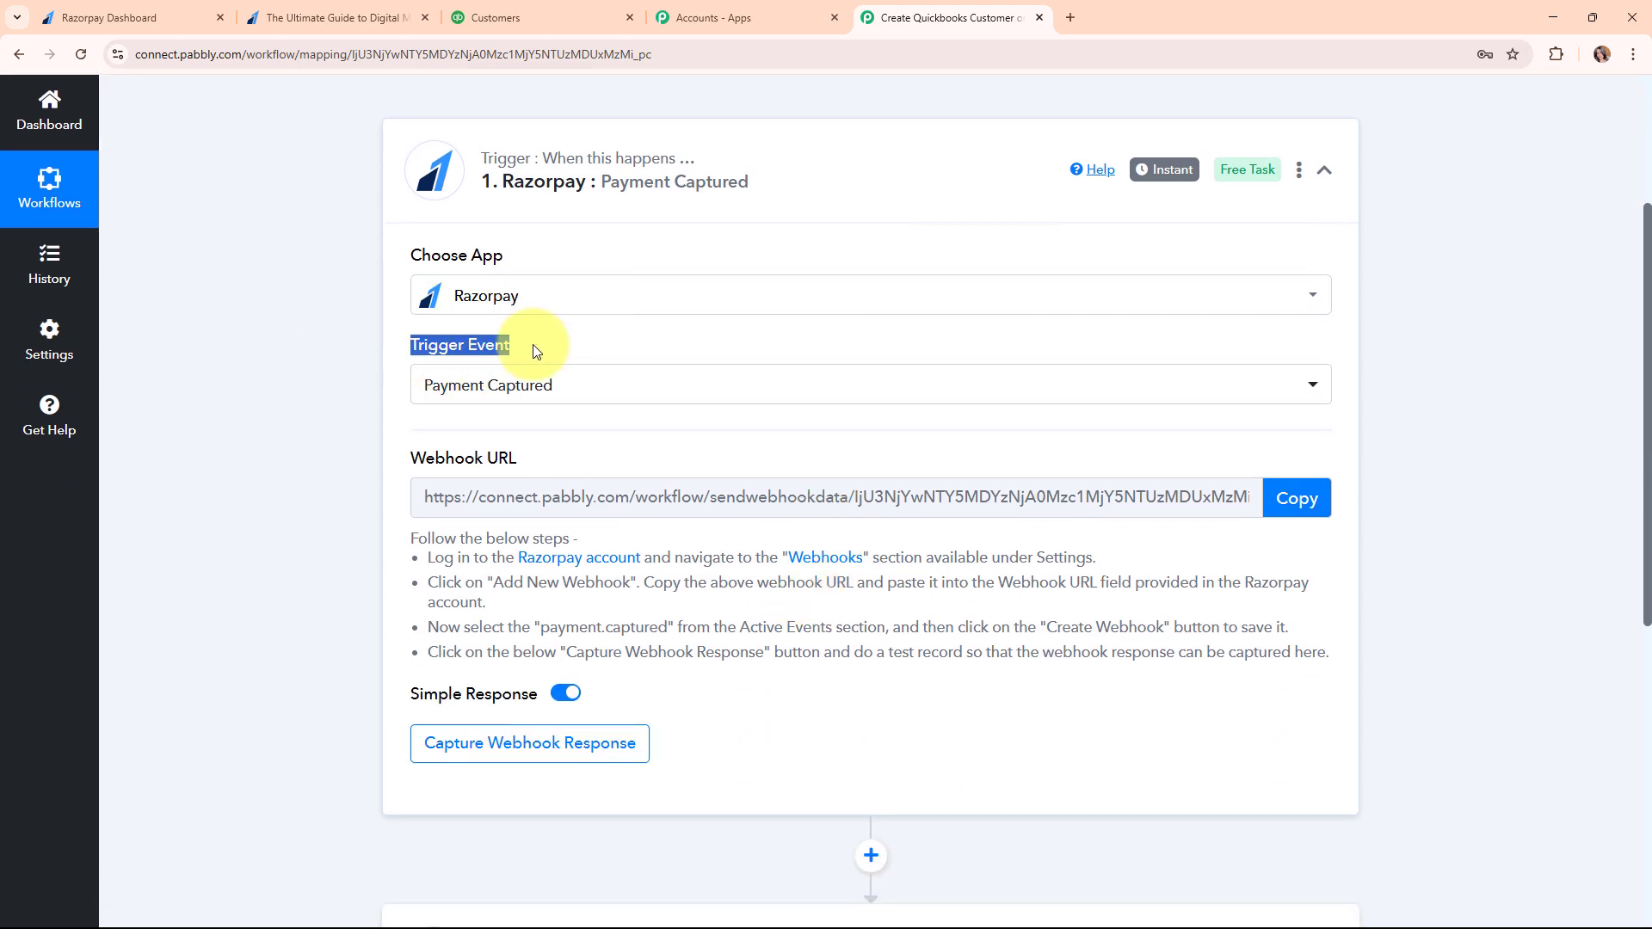
left_click_drag(409, 460, 599, 467)
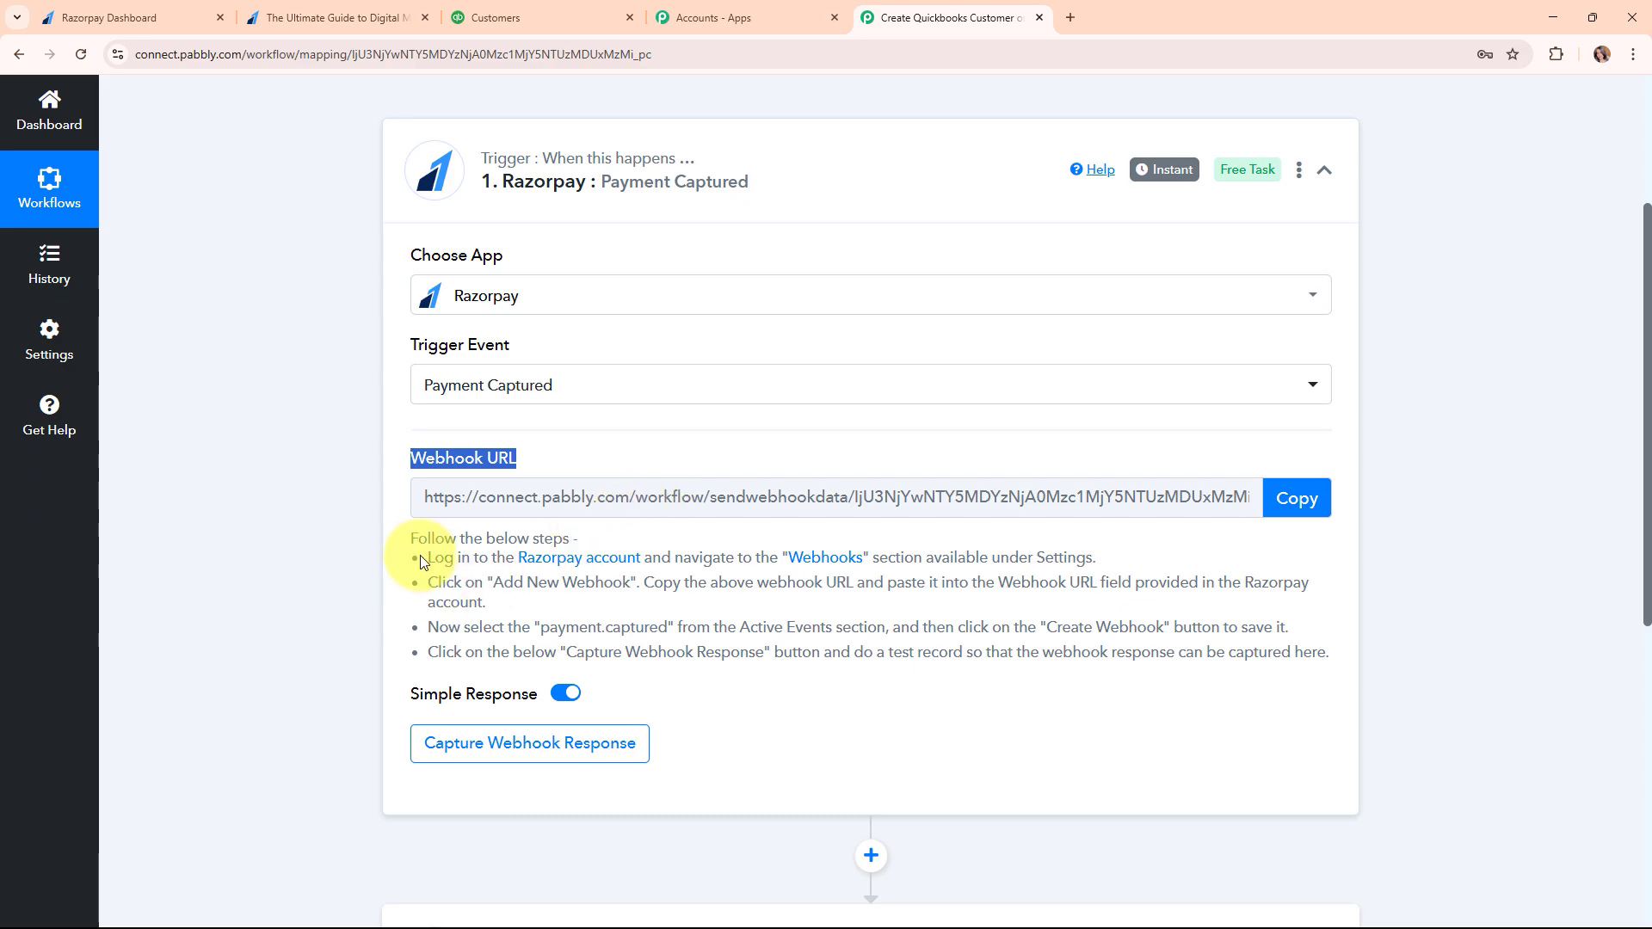
left_click_drag(421, 561, 1327, 654)
left_click(1309, 502)
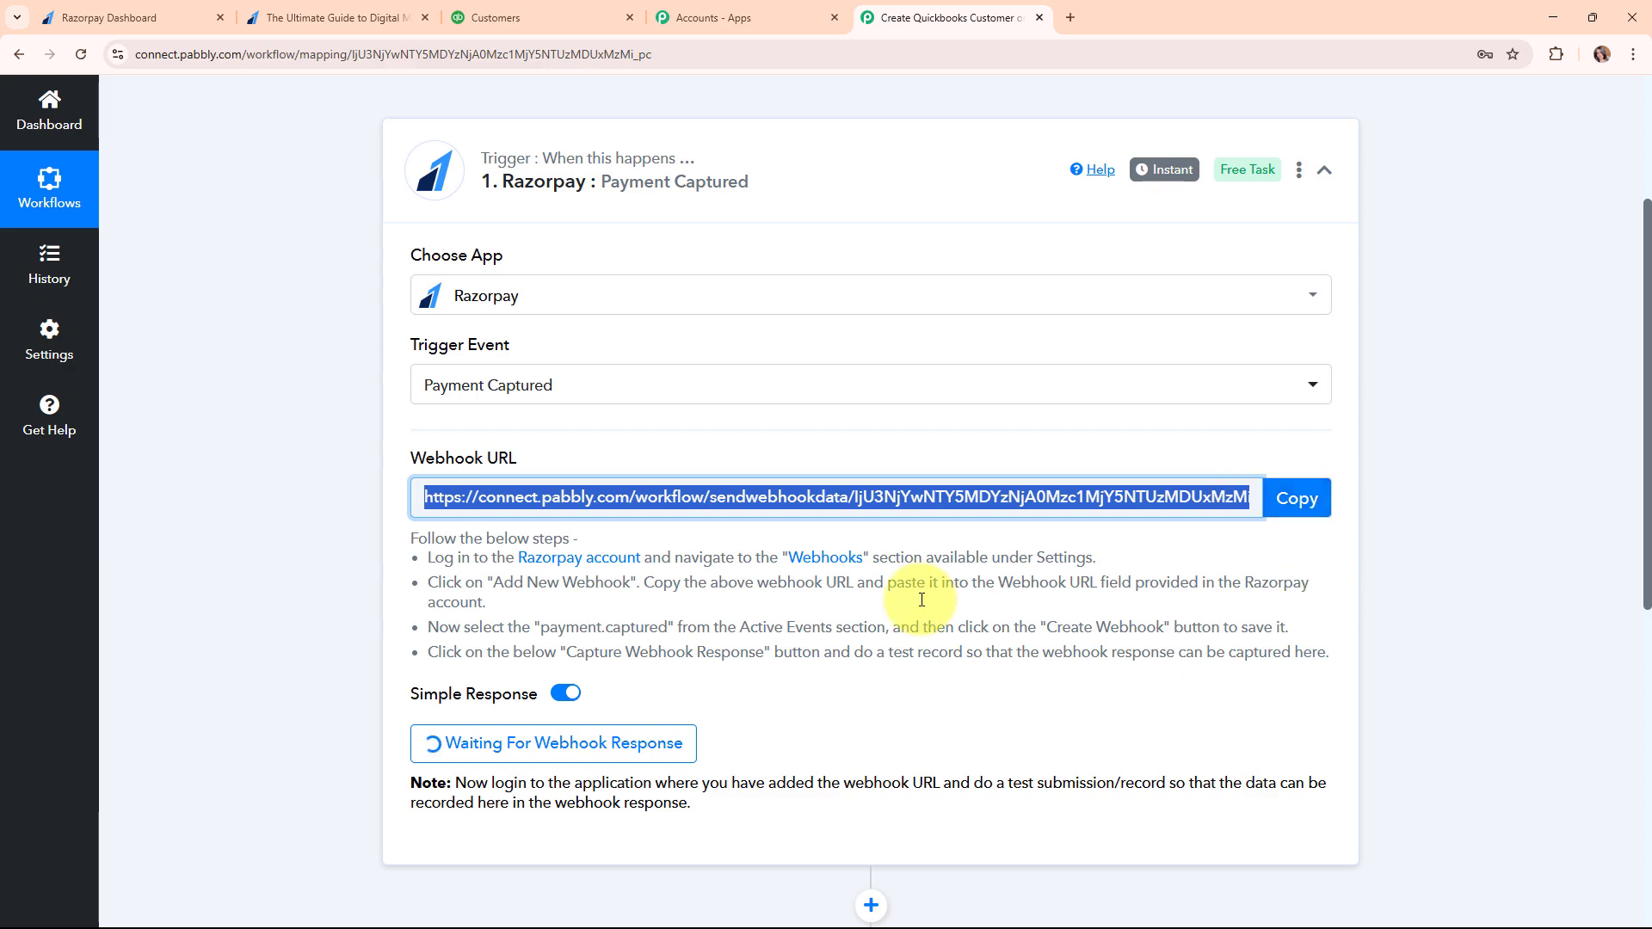
Switch to the Razorpay dashboard and, in its webhook settings, create a webhook with the copied URL and the payment.captured event.
left_click(49, 6)
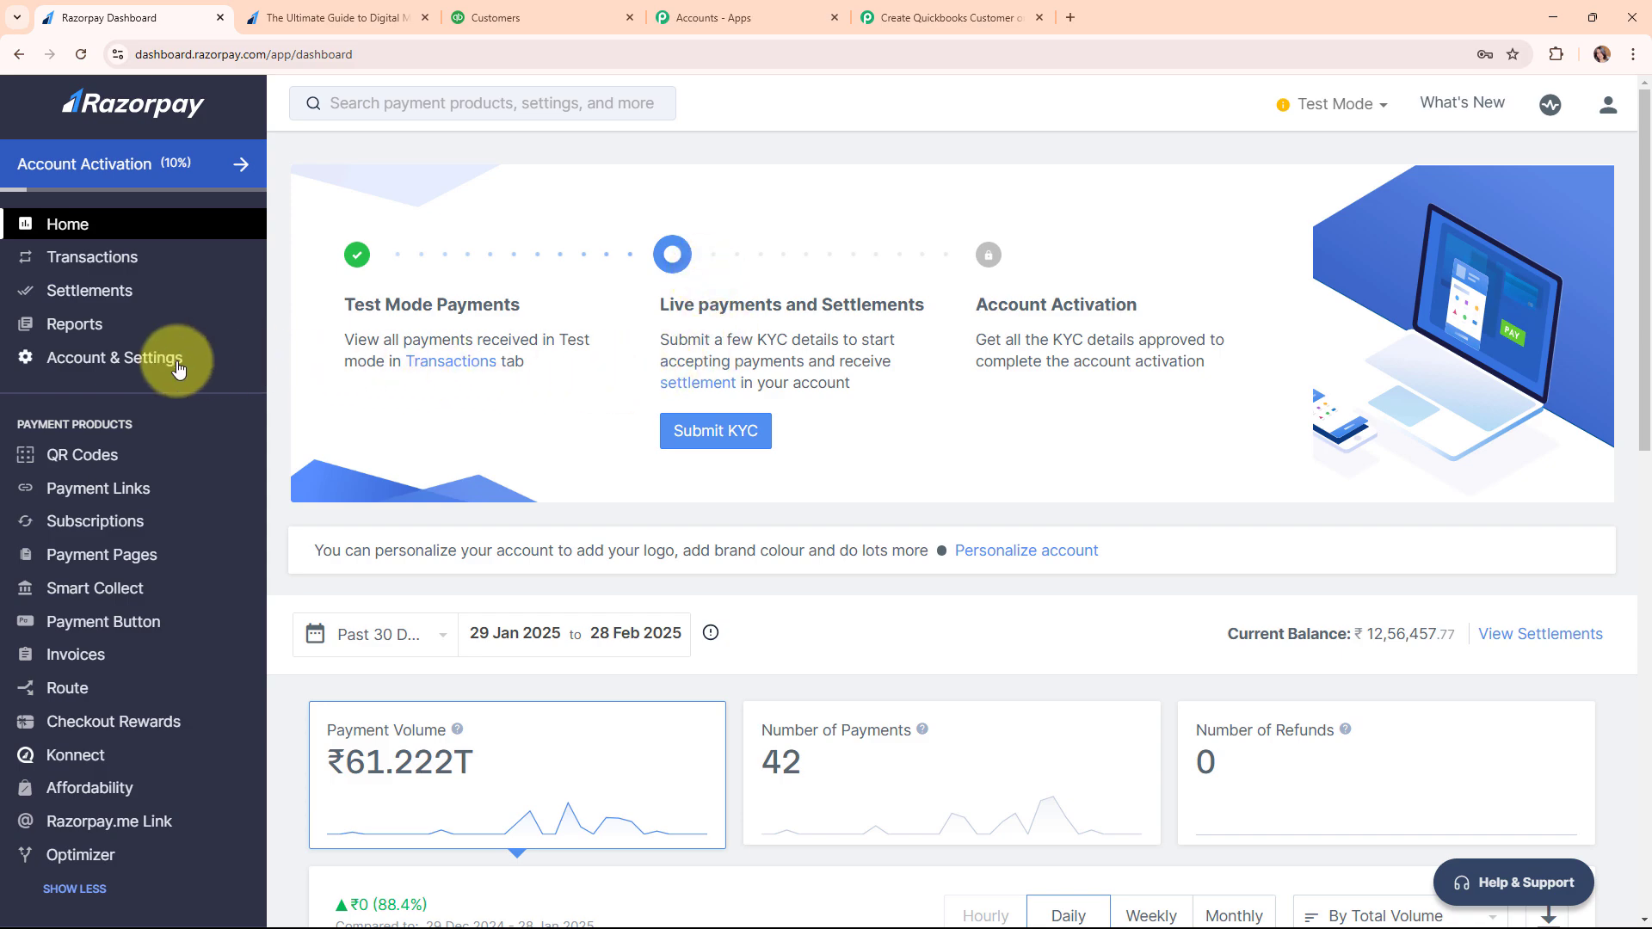
left_click(148, 368)
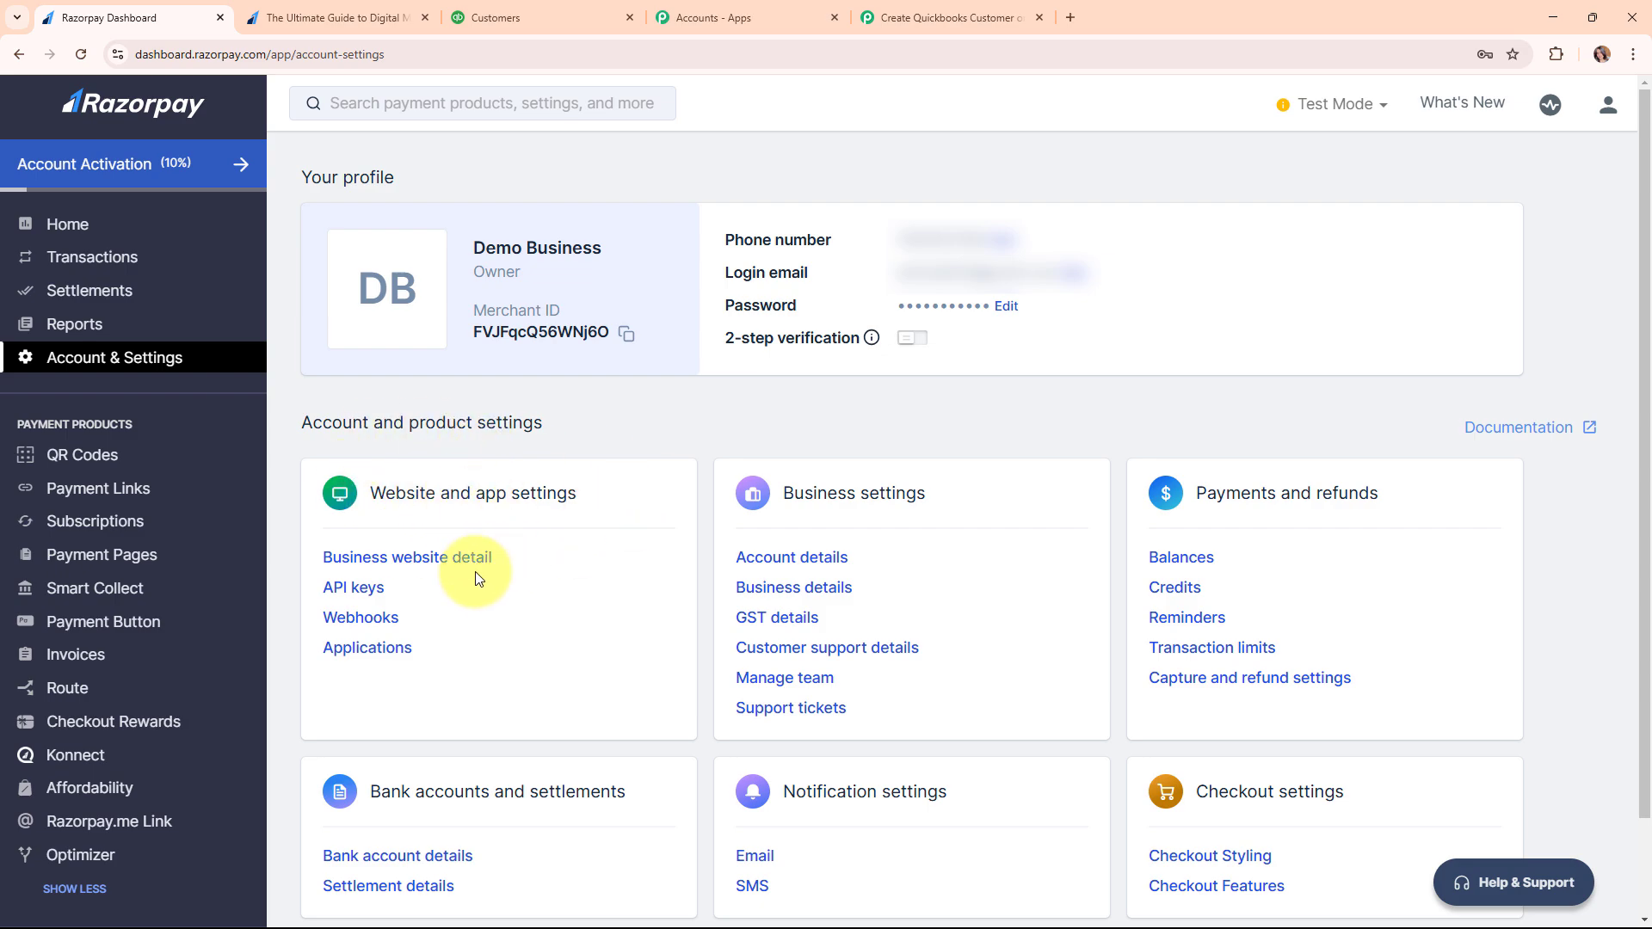
left_click(363, 619)
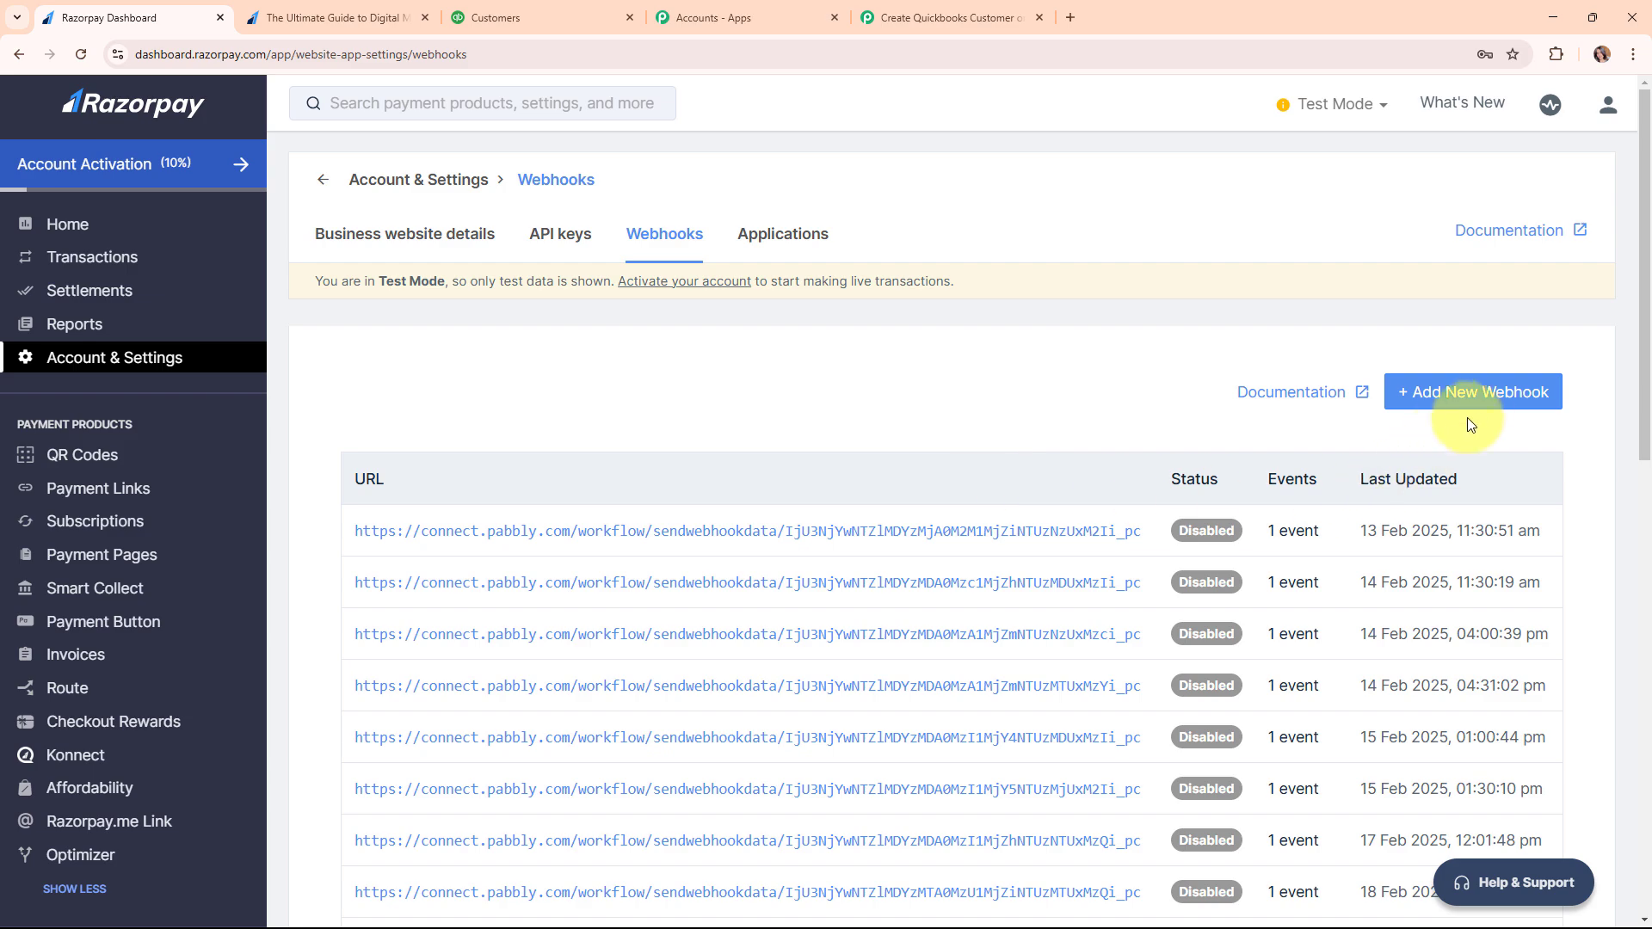
left_click(1495, 404)
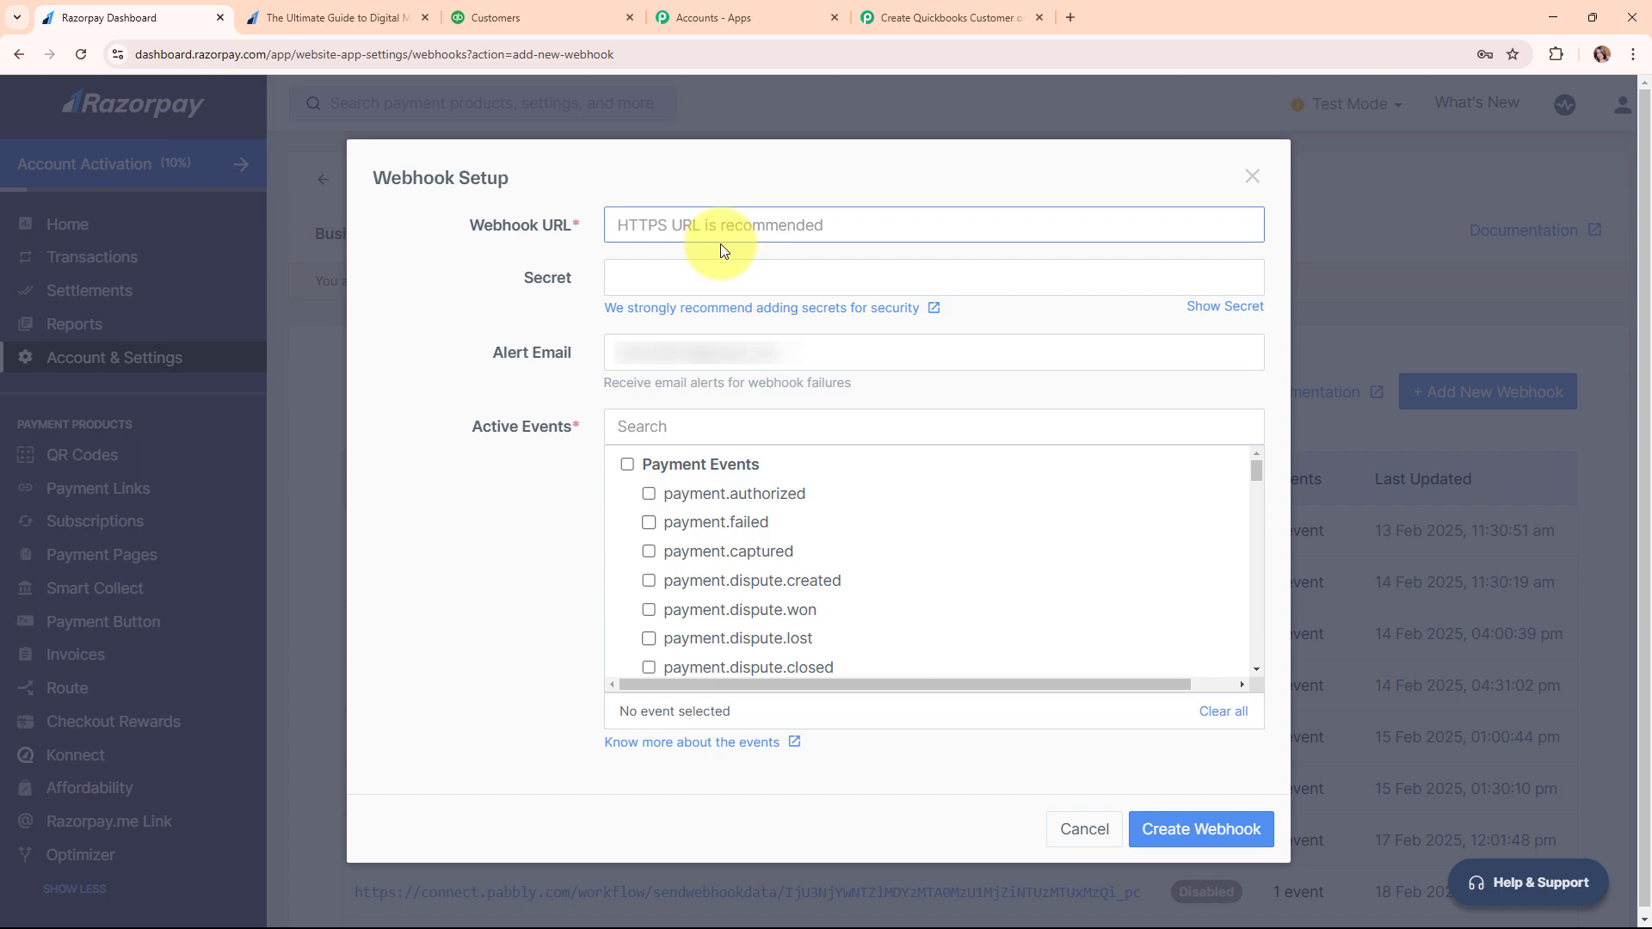
key("ctrl+v")
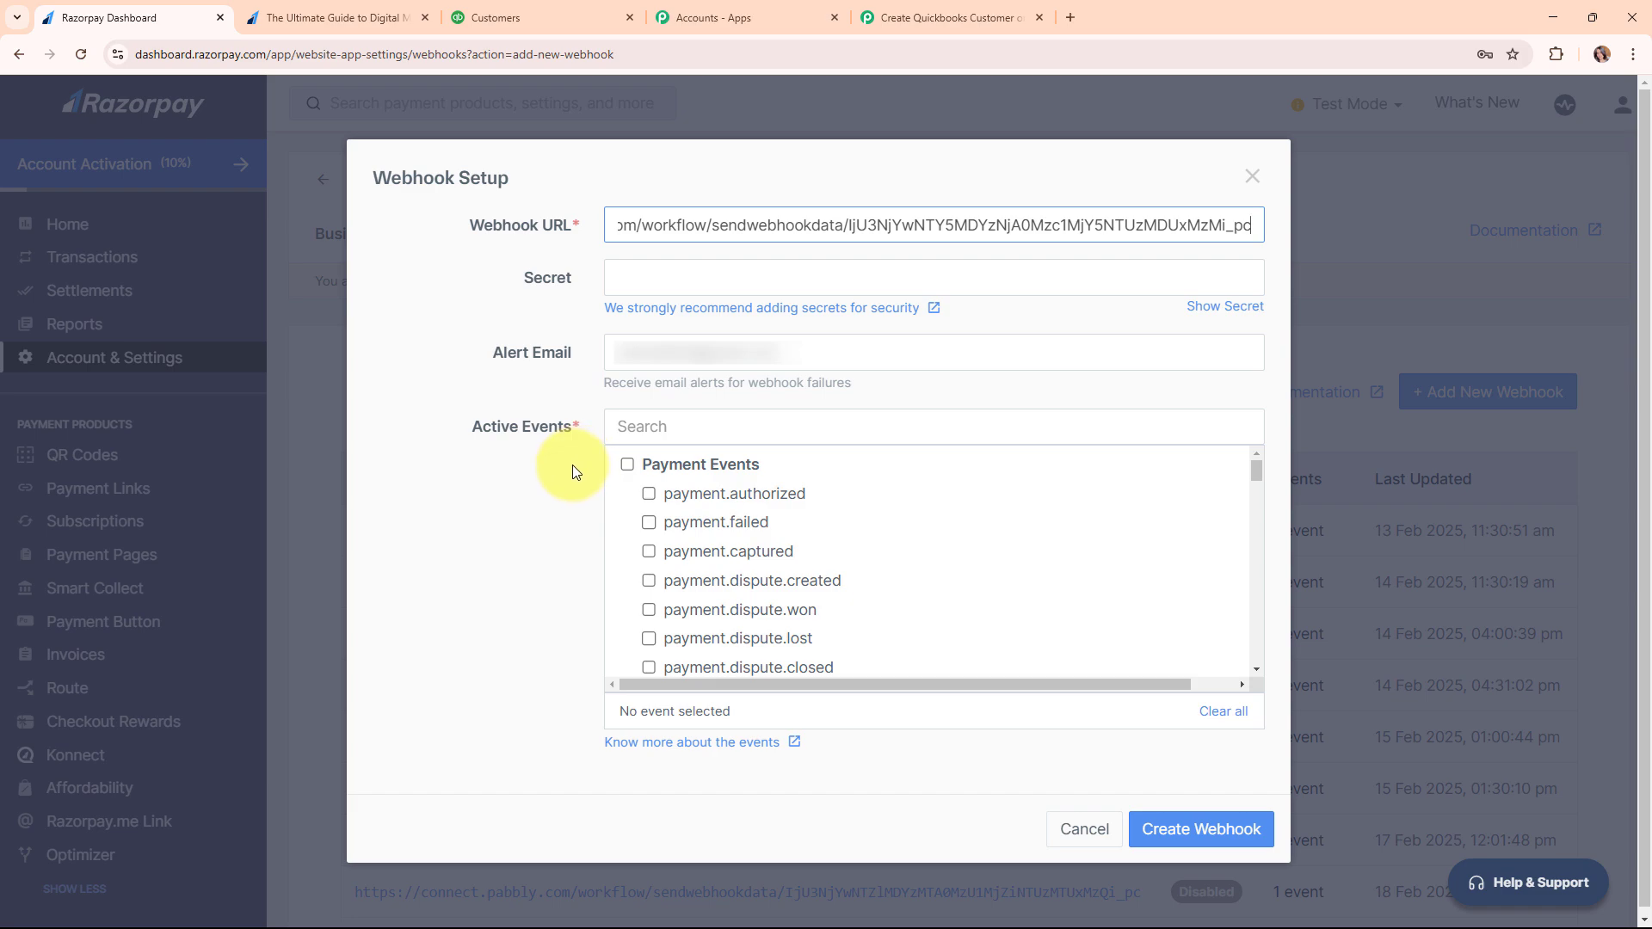
left_click(650, 552)
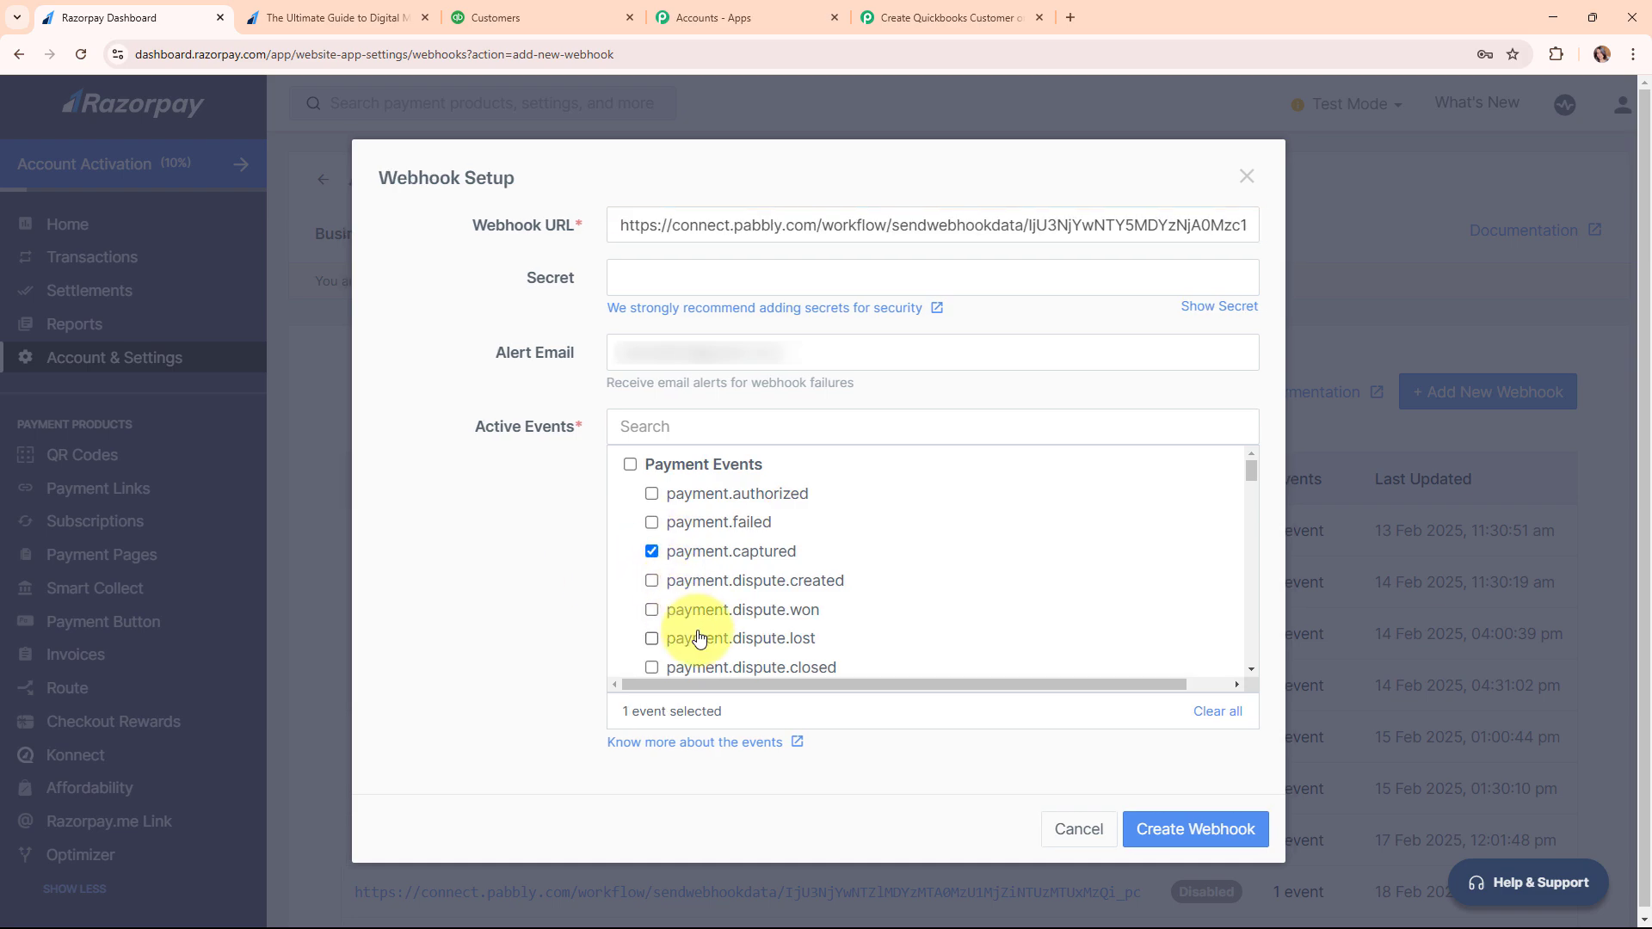
left_click(1204, 832)
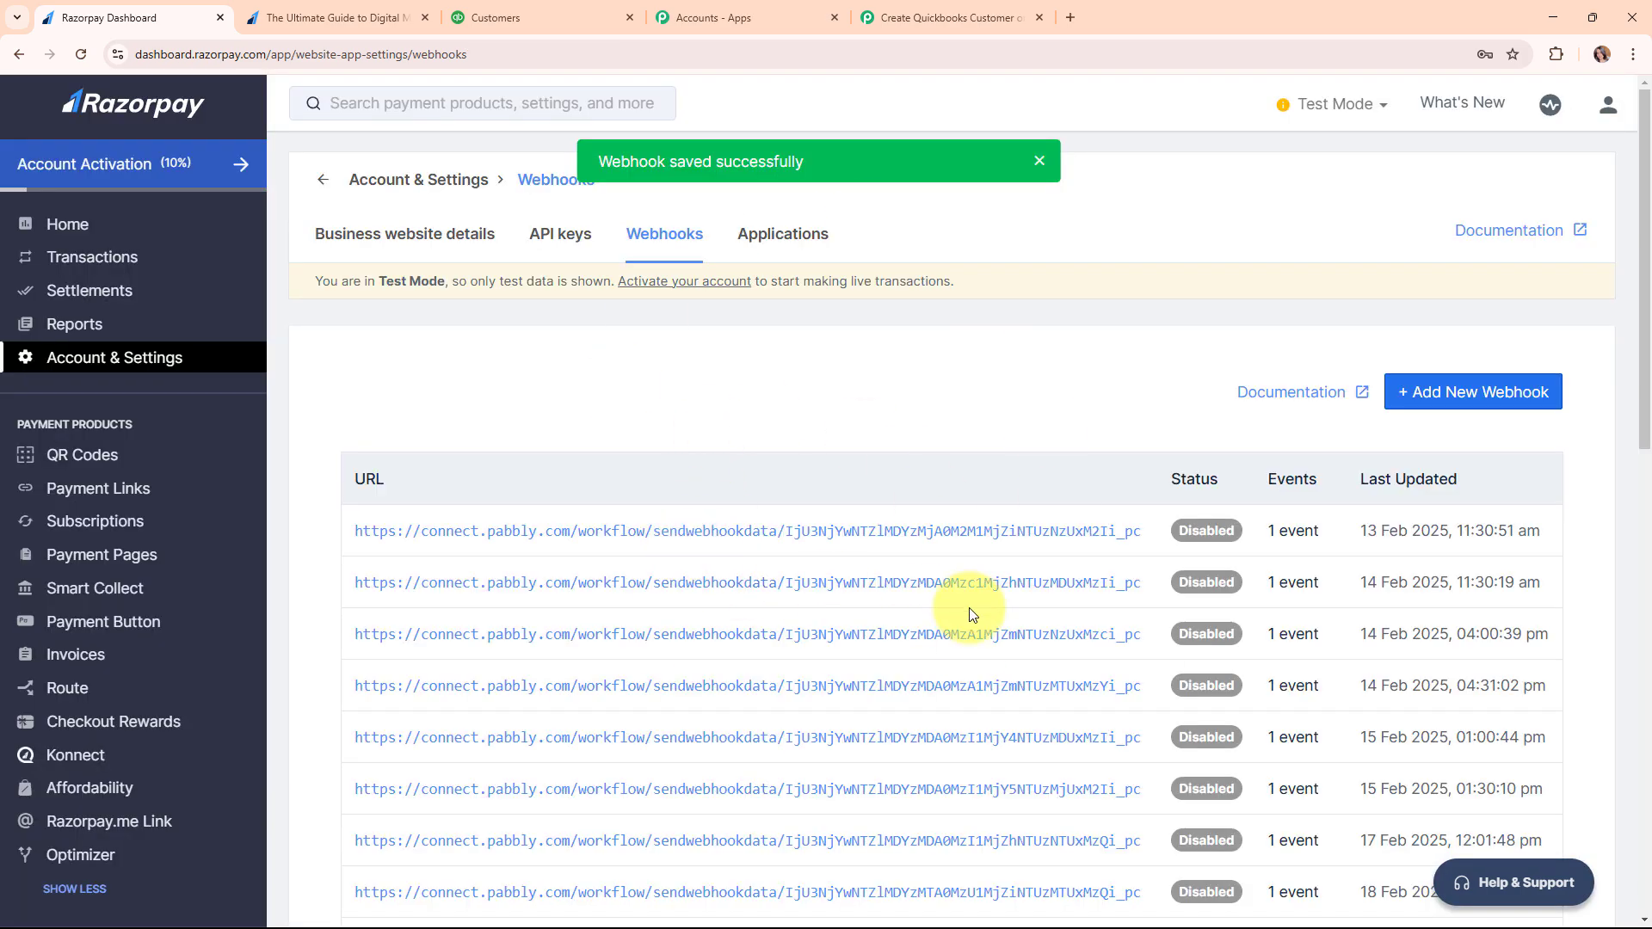
Enable the newly created webhook in the Razorpay webhook list and close its details.
scroll(1017, 613, "down", 13)
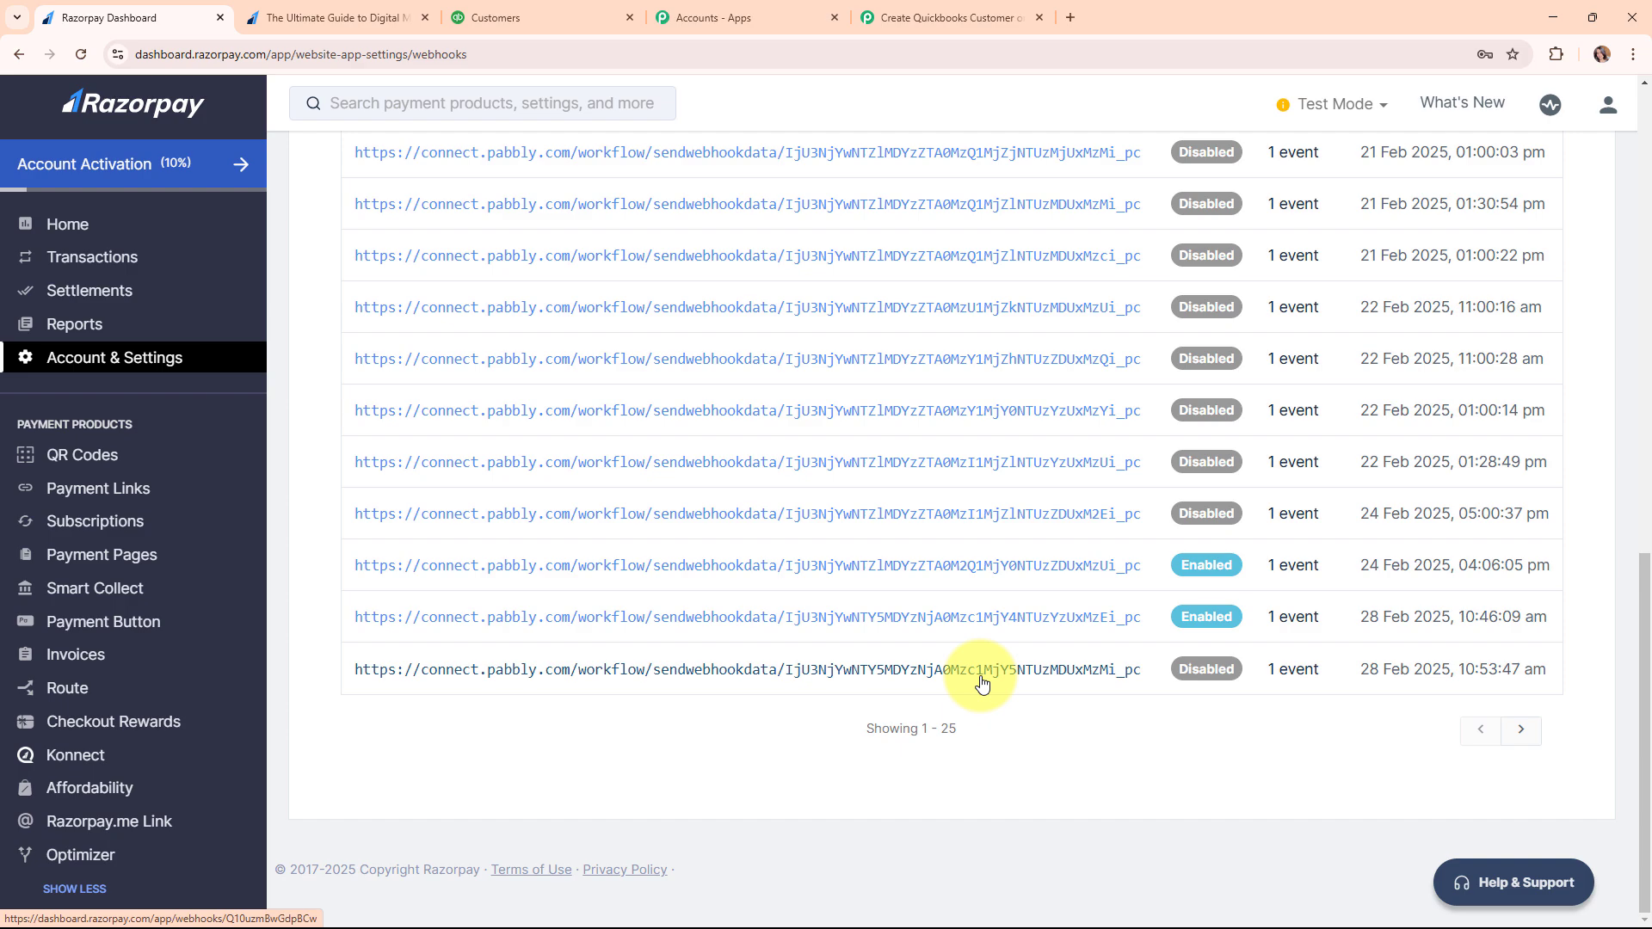
left_click(1067, 670)
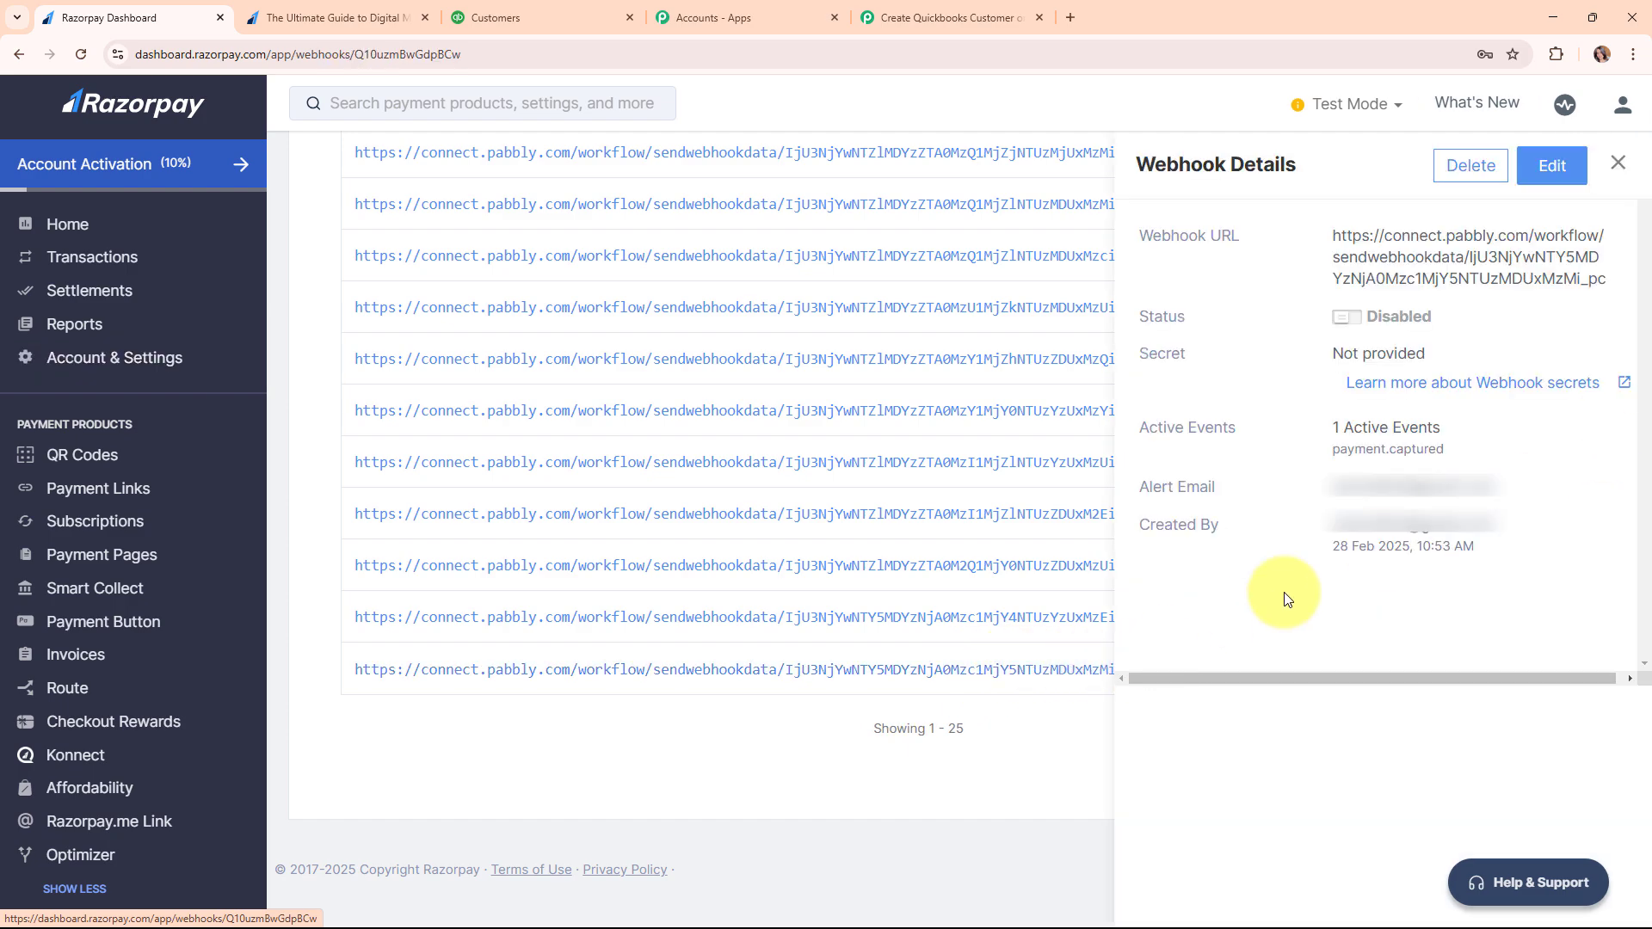
left_click(1349, 320)
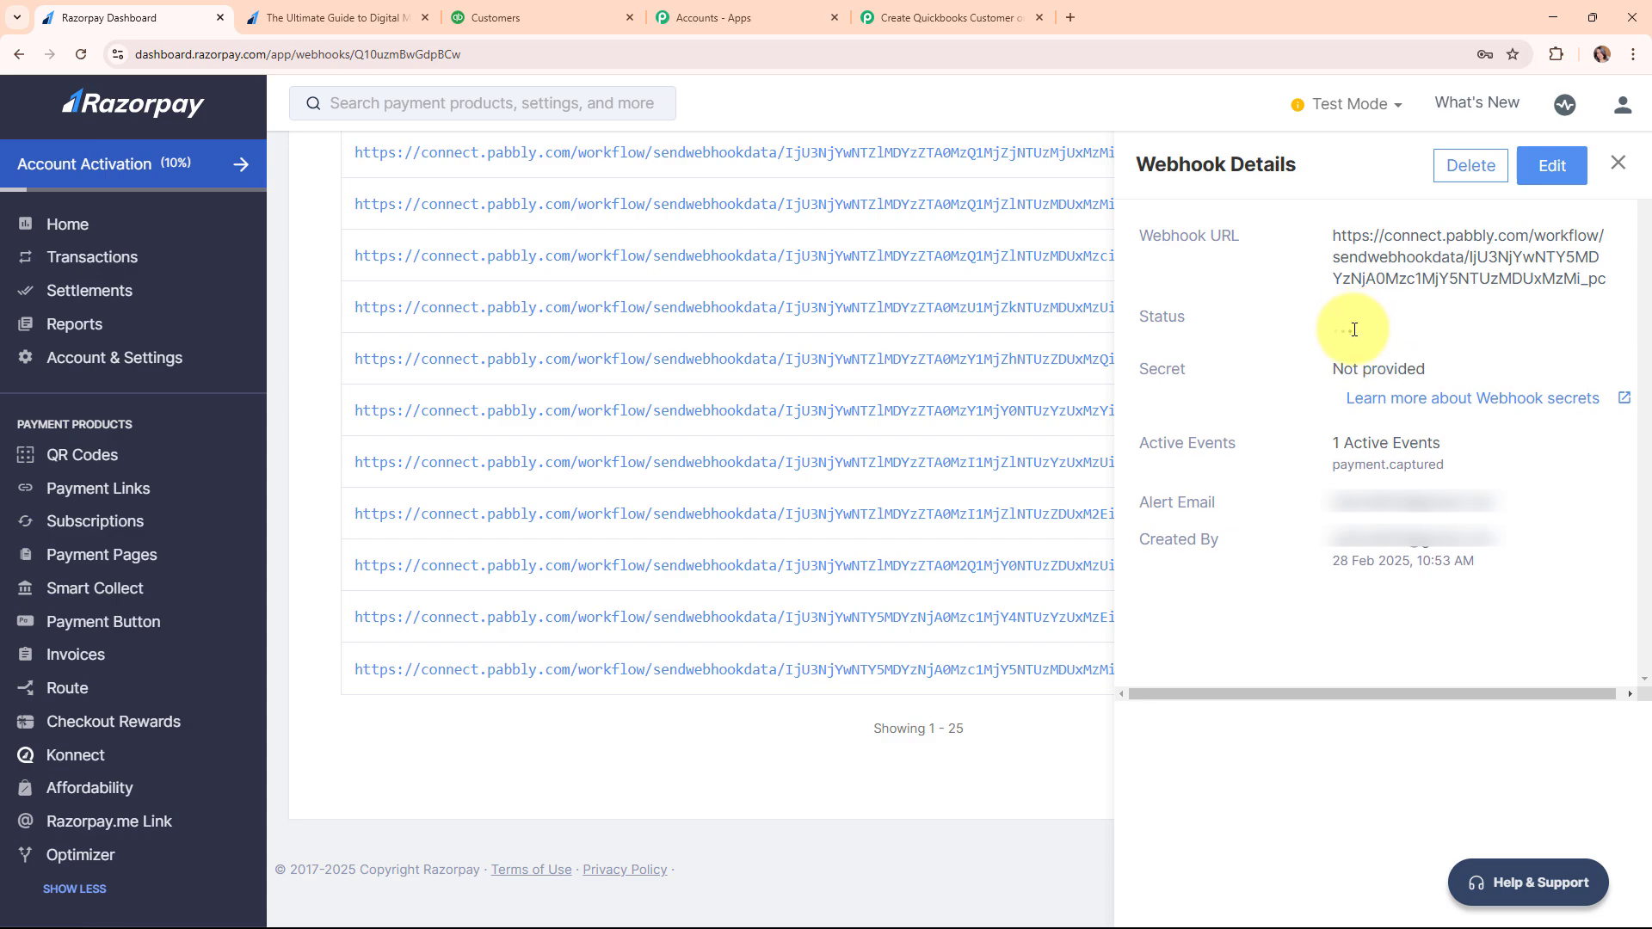
left_click(1618, 164)
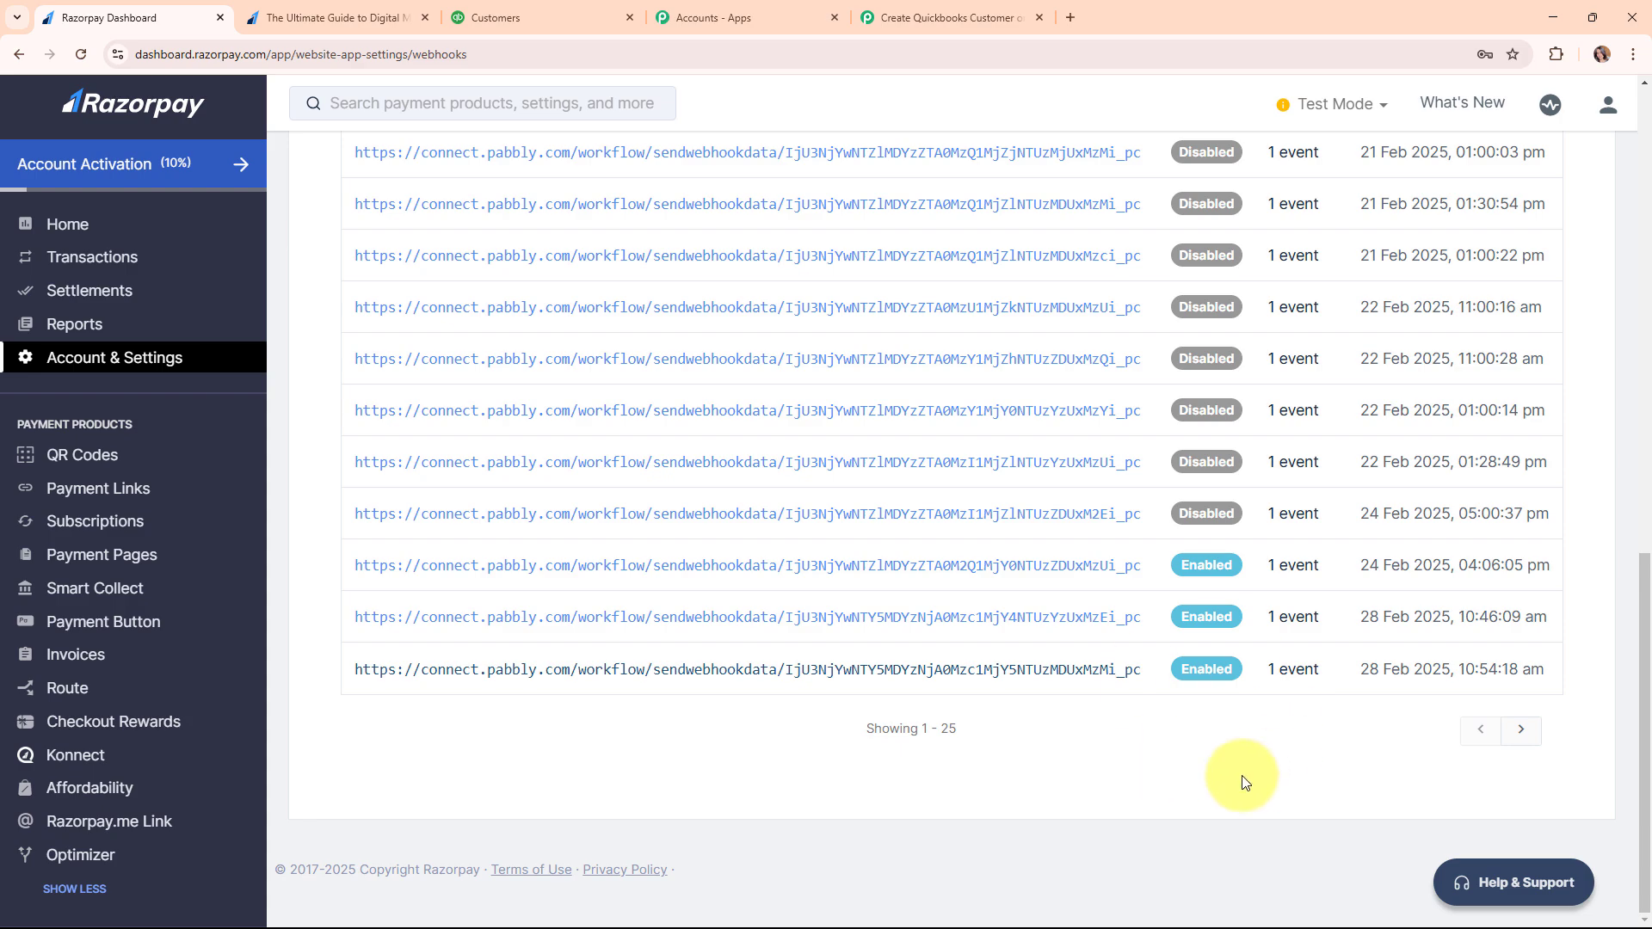
scroll(696, 722, "up", 4)
scroll(700, 729, "up", 9)
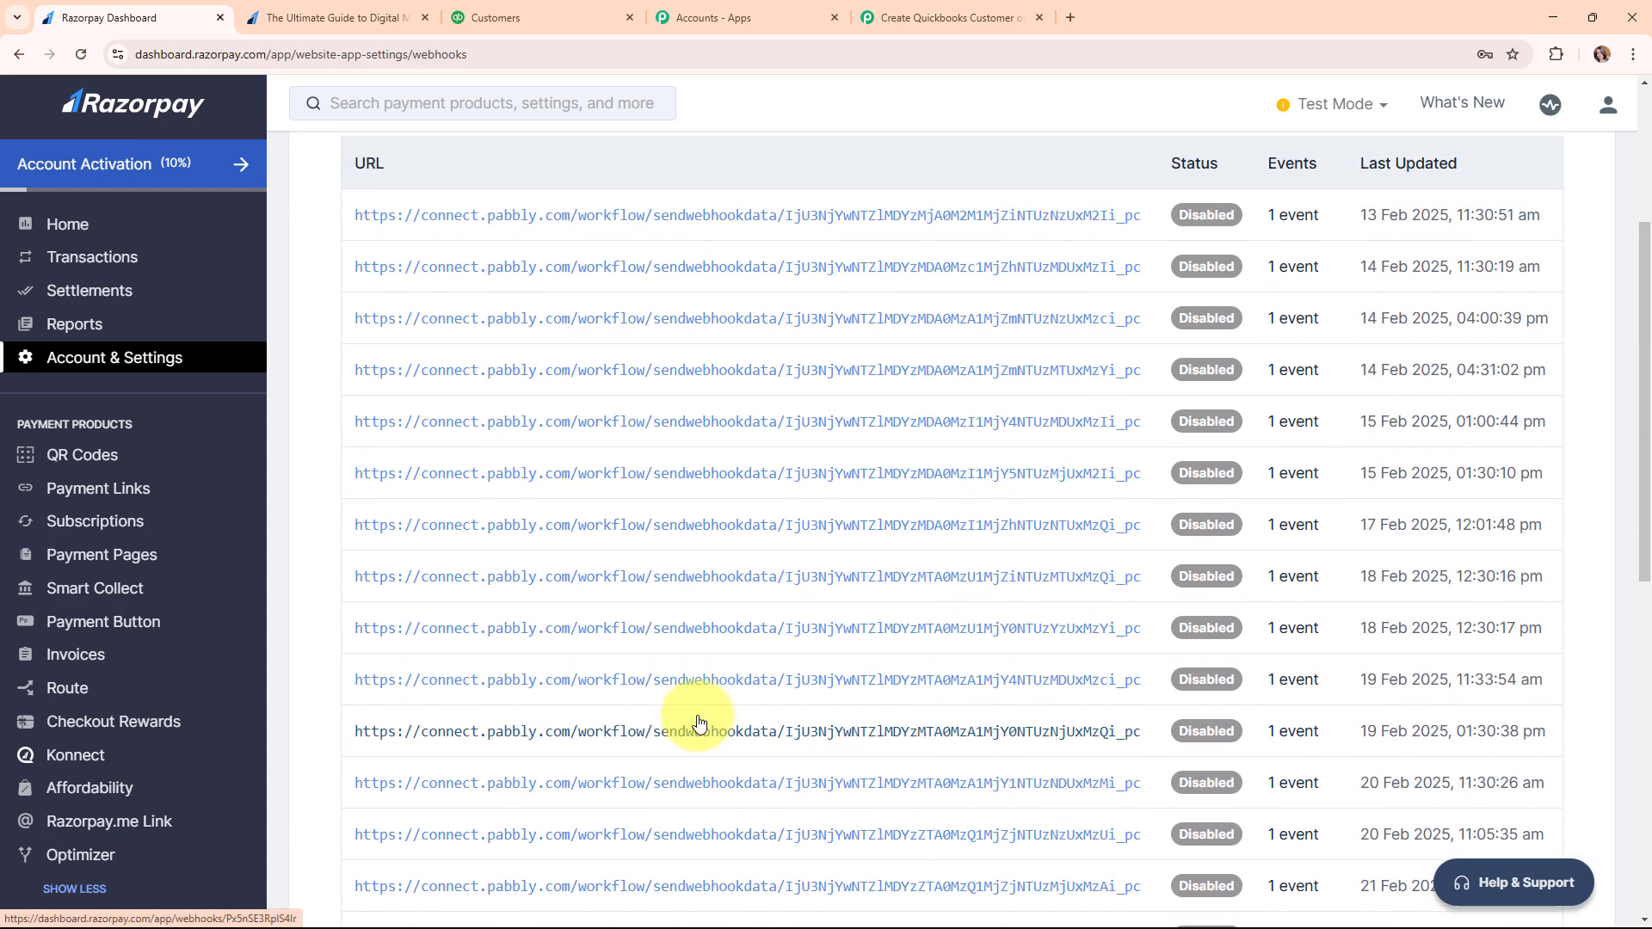
Check the trigger's webhook capture status in Pabbly Connect and switch to the Razorpay payment page for the digital marketing course.
left_click(981, 16)
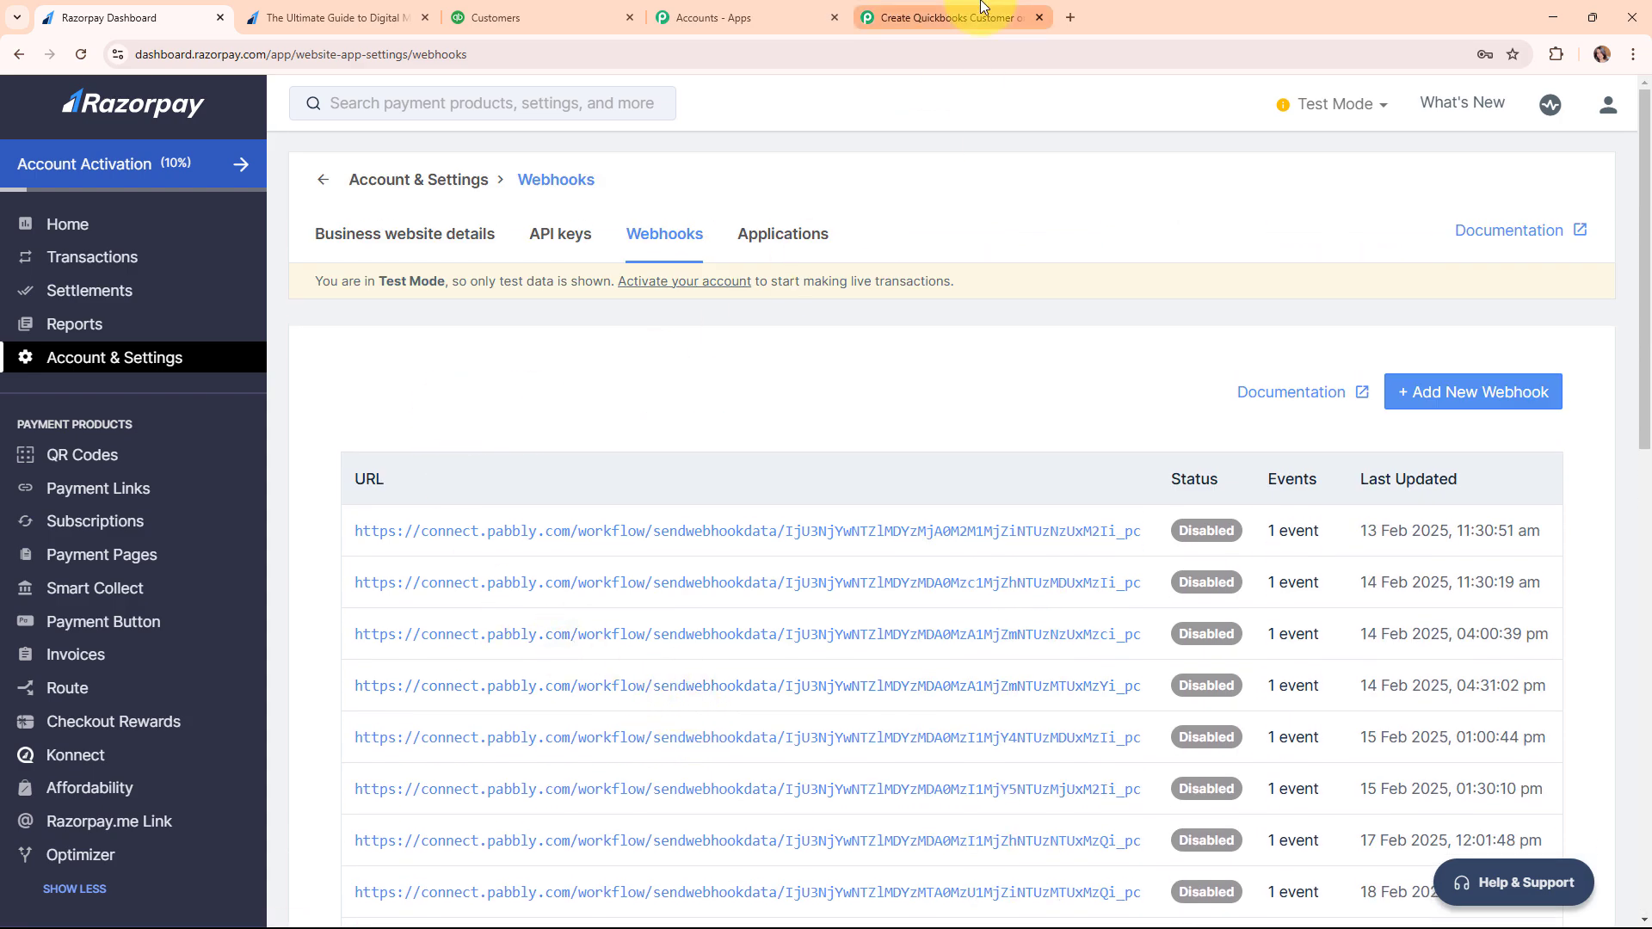
scroll(1000, 630, "down", 1)
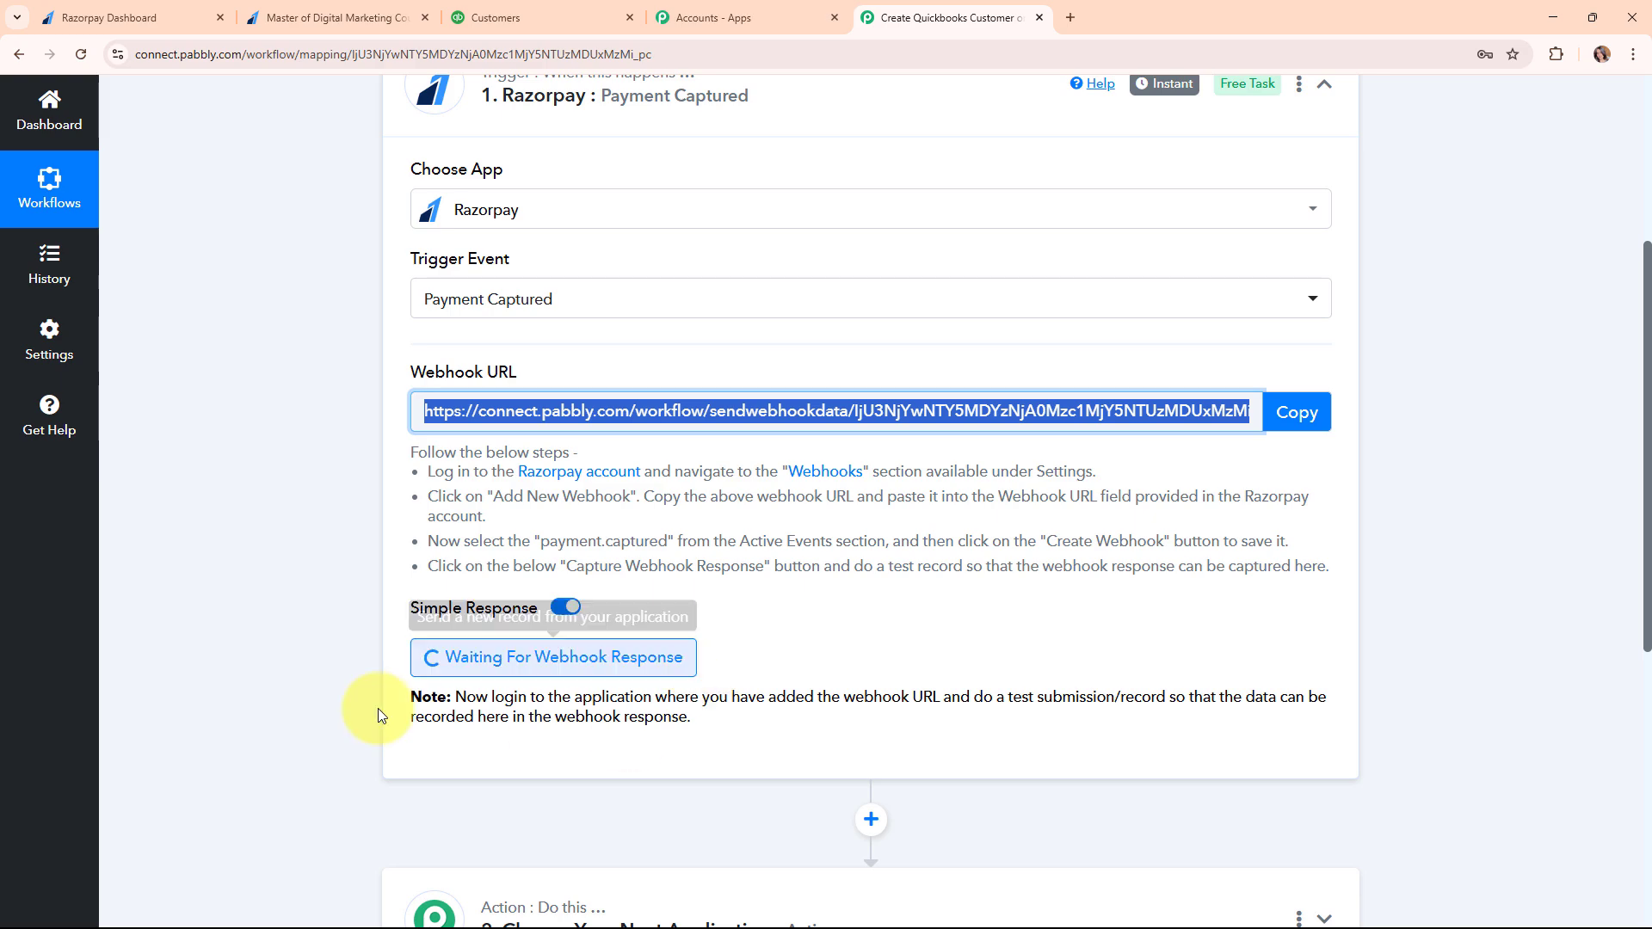
left_click(310, 17)
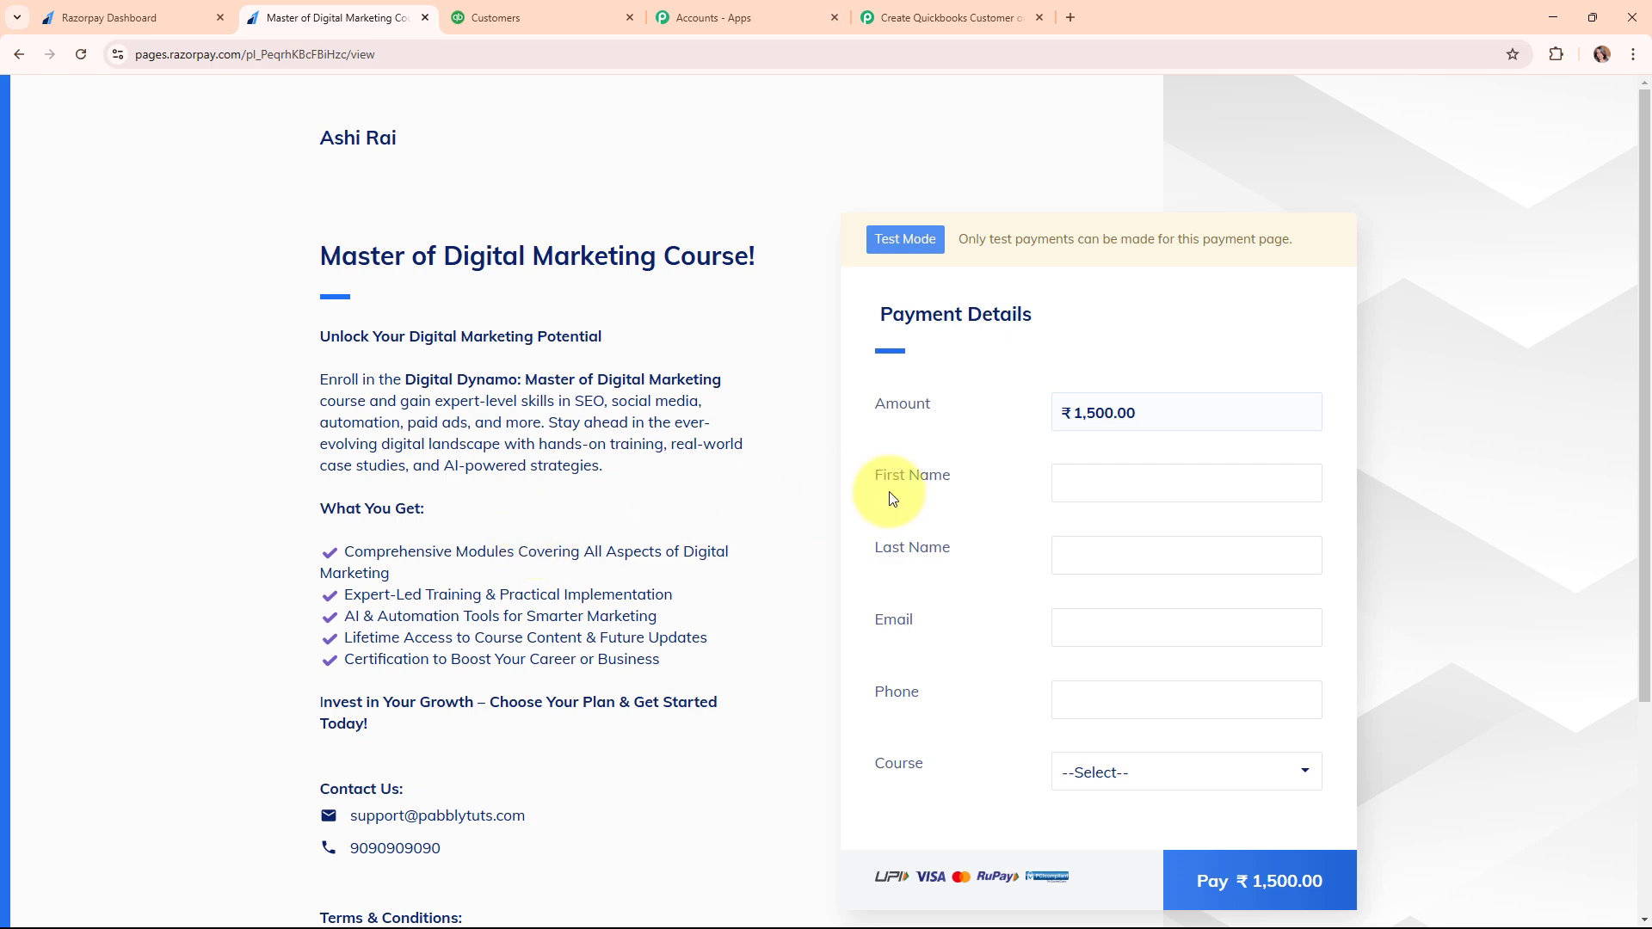
Fill in the test customer's first name, last name and email in the payment details form.
left_click(1135, 491)
left_click(1135, 492)
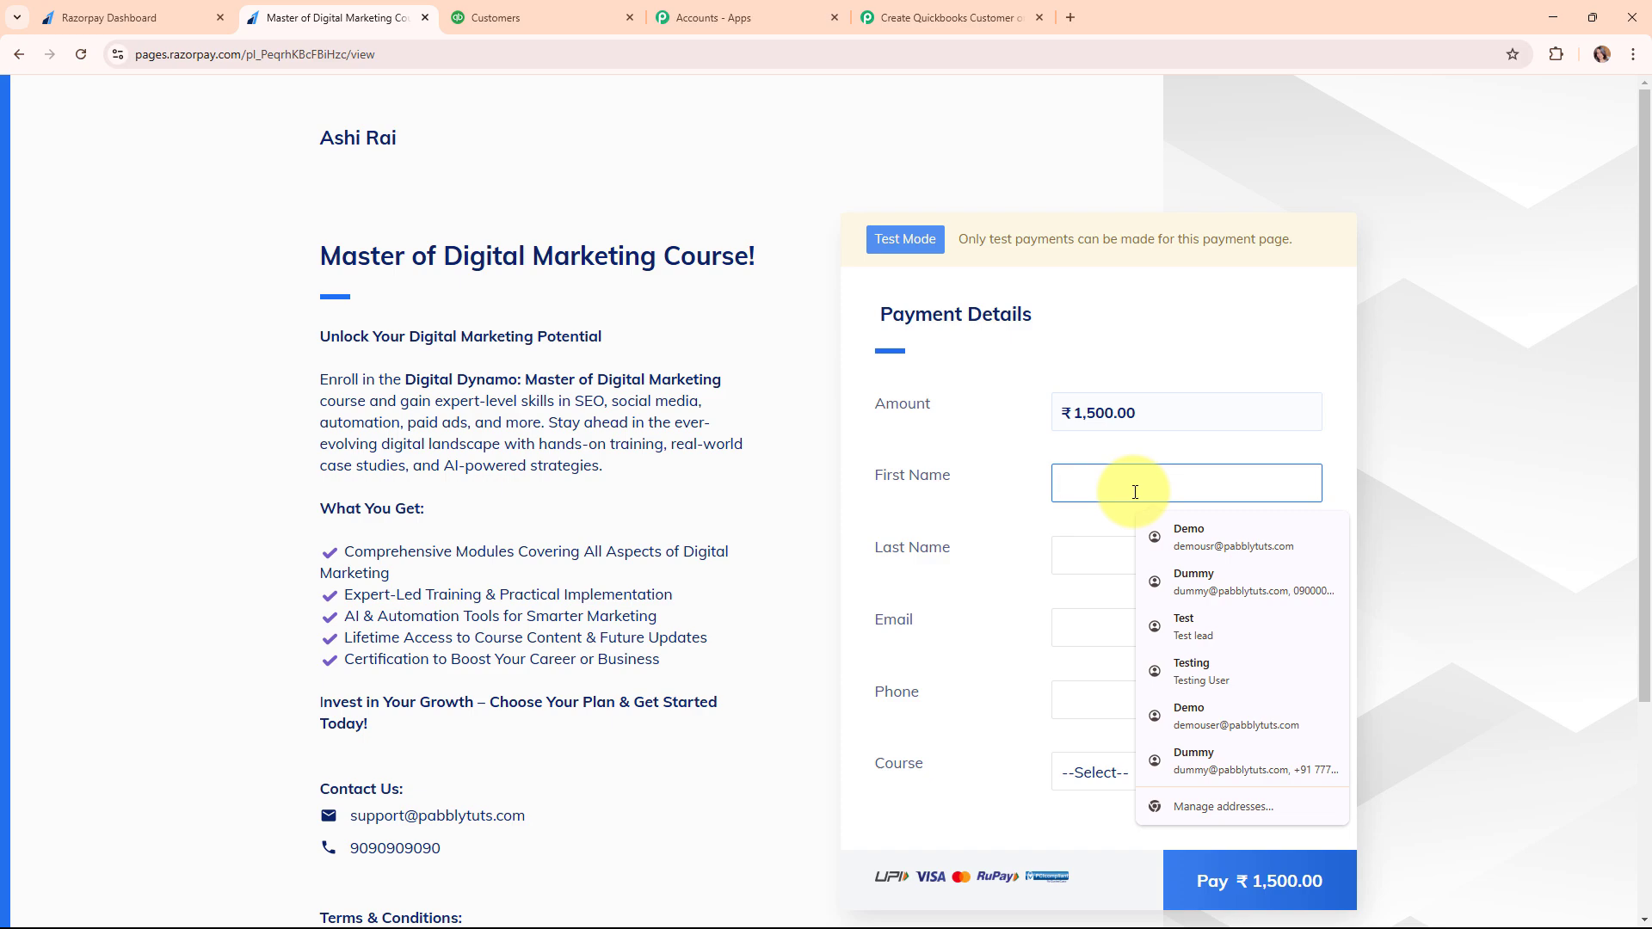
type("Dummy")
left_click(1086, 549)
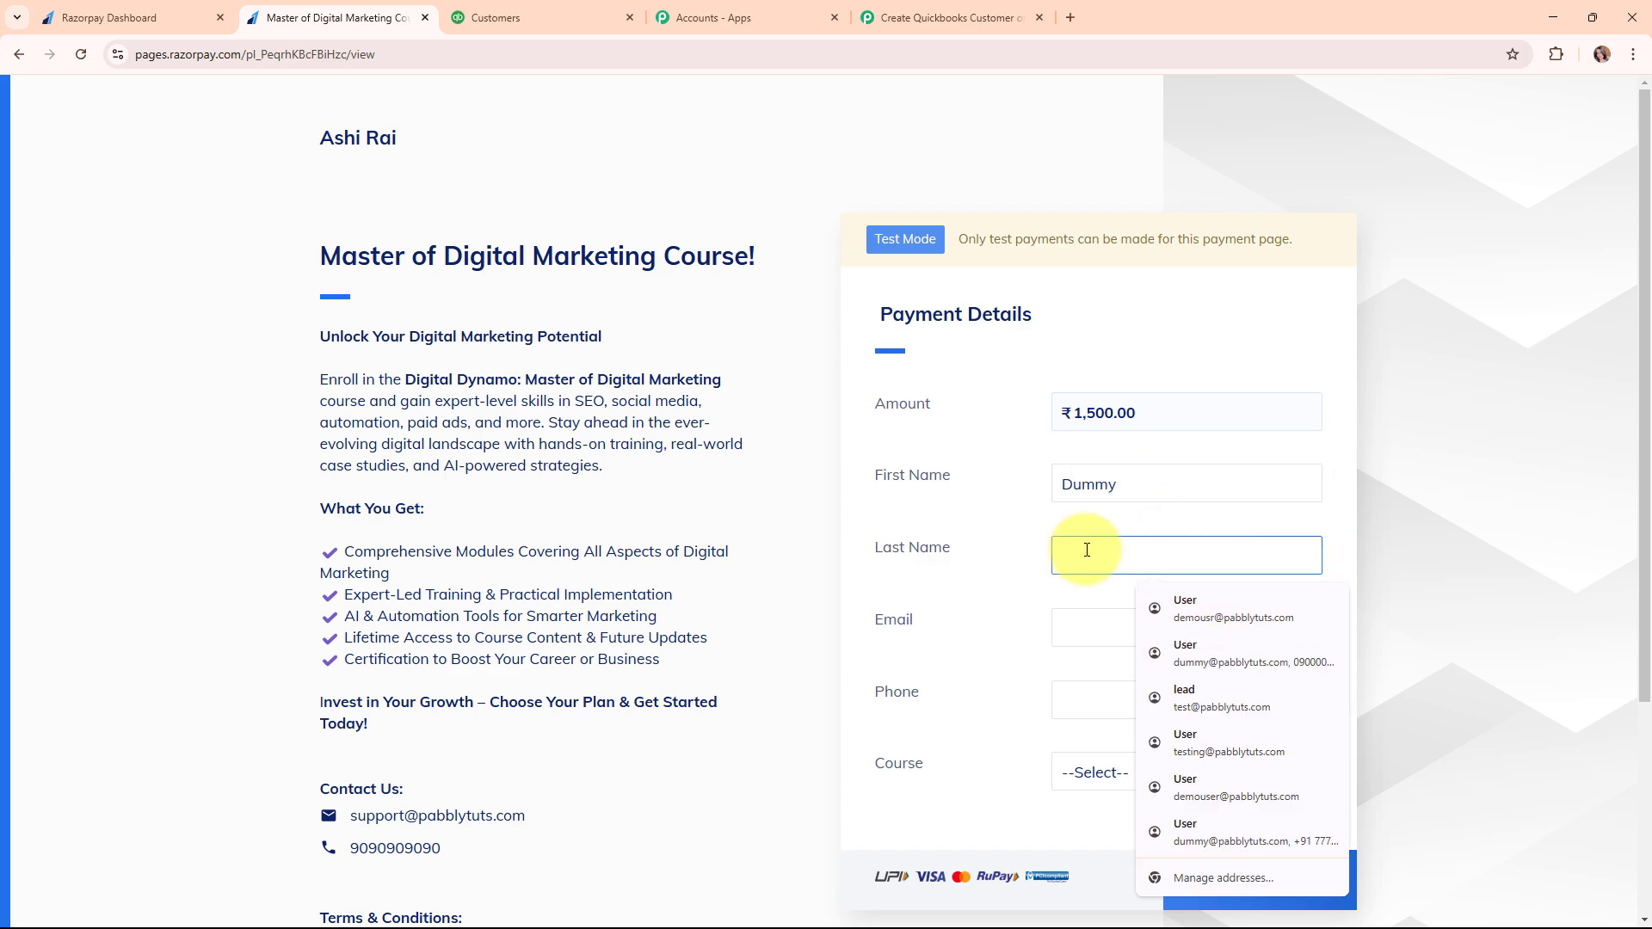
type("Lead")
left_click(1091, 627)
type("du")
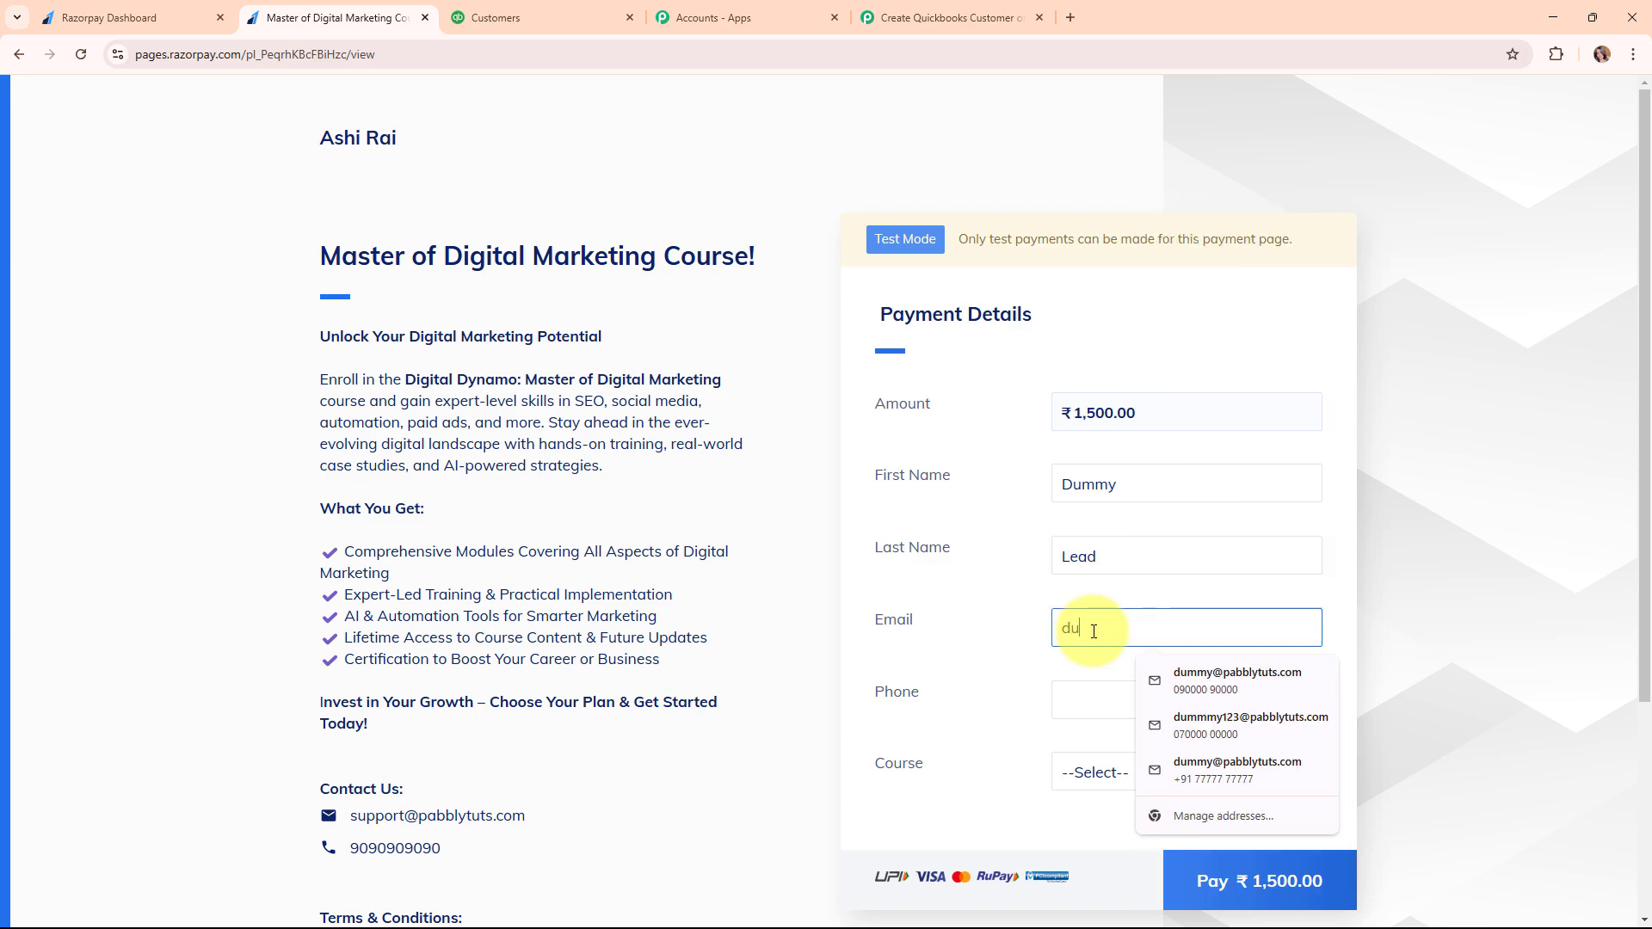
type("mmyl")
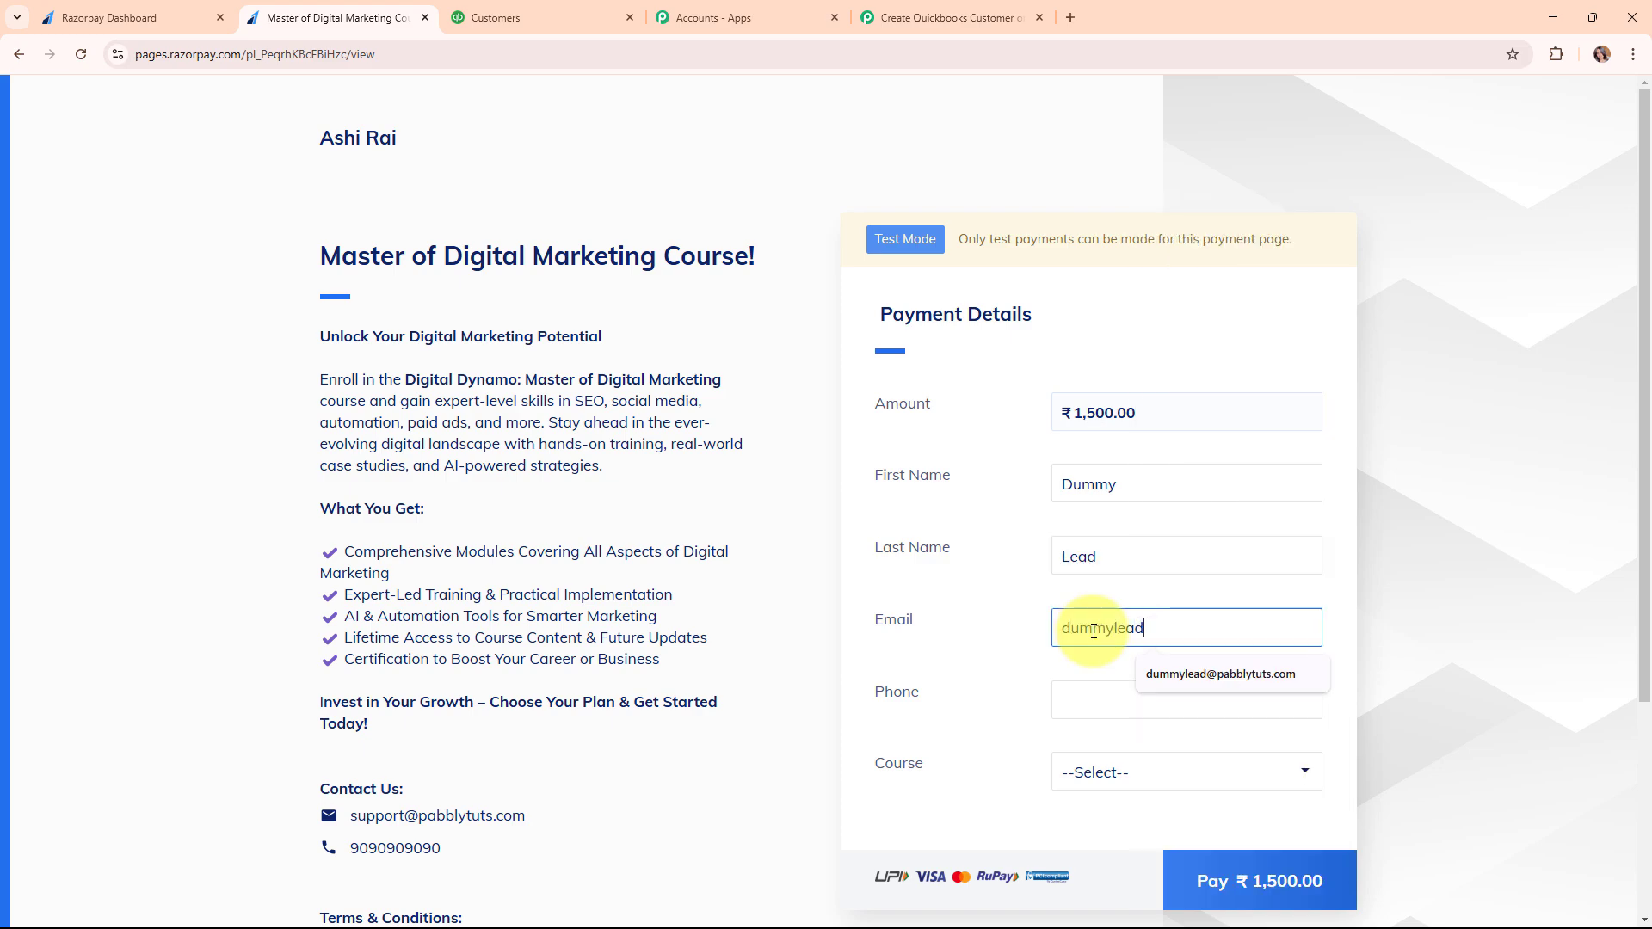
type("ead")
key("Down")
key("Return")
Enter the test customer's phone number and choose Master of Digital Marketing as the course.
left_click(1115, 704)
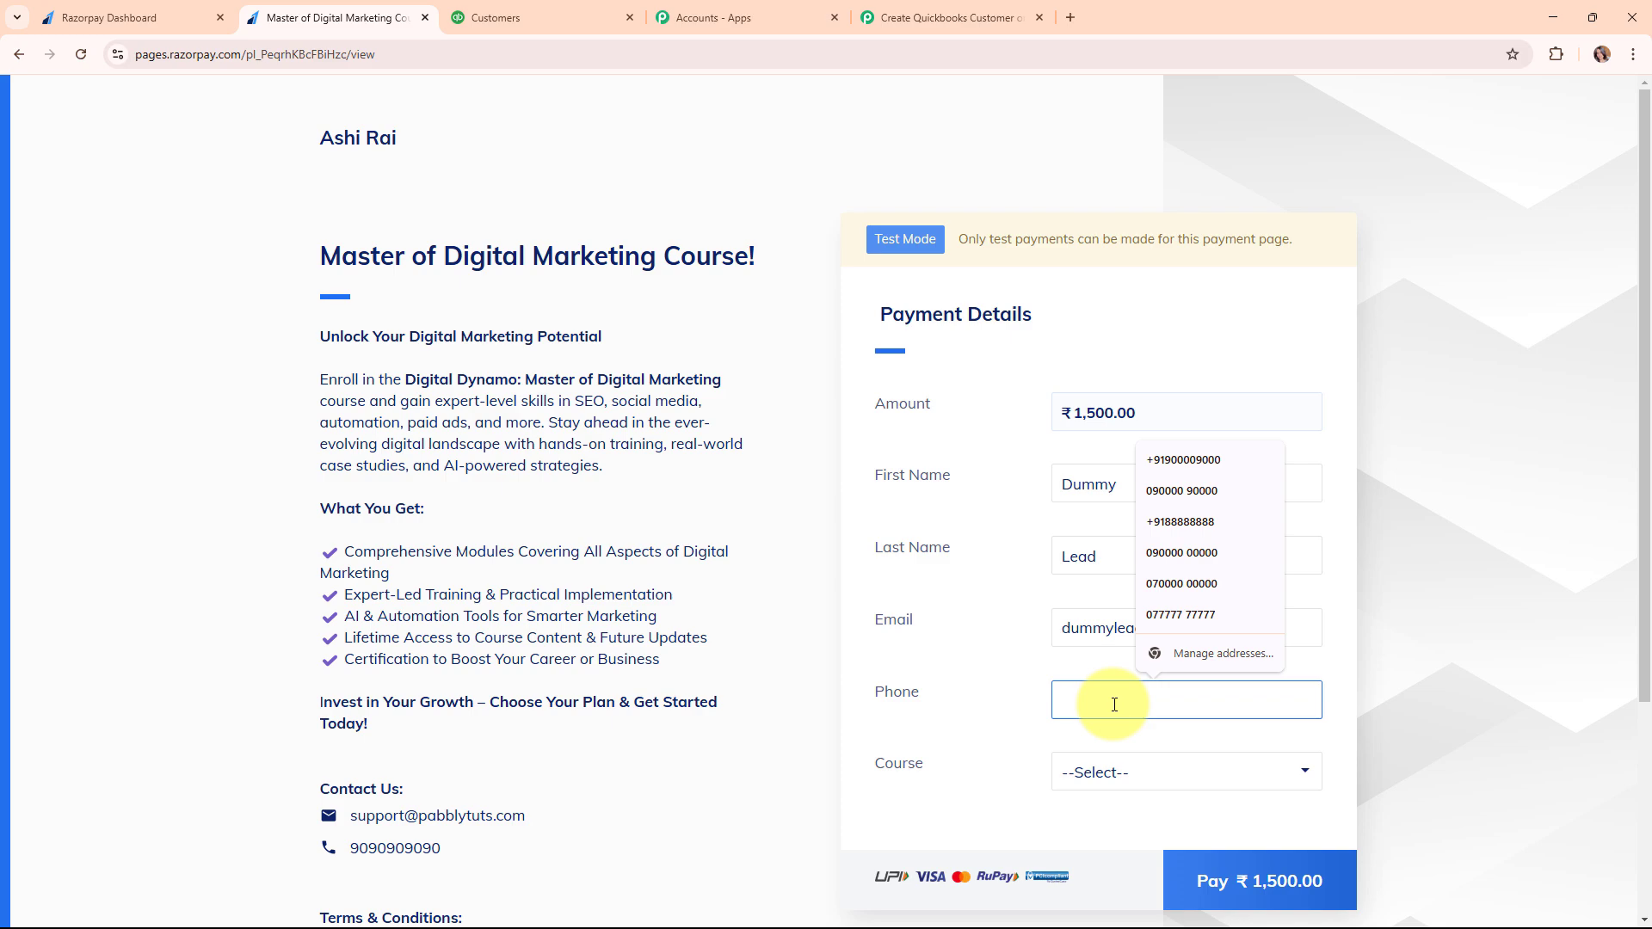
type("9696969696")
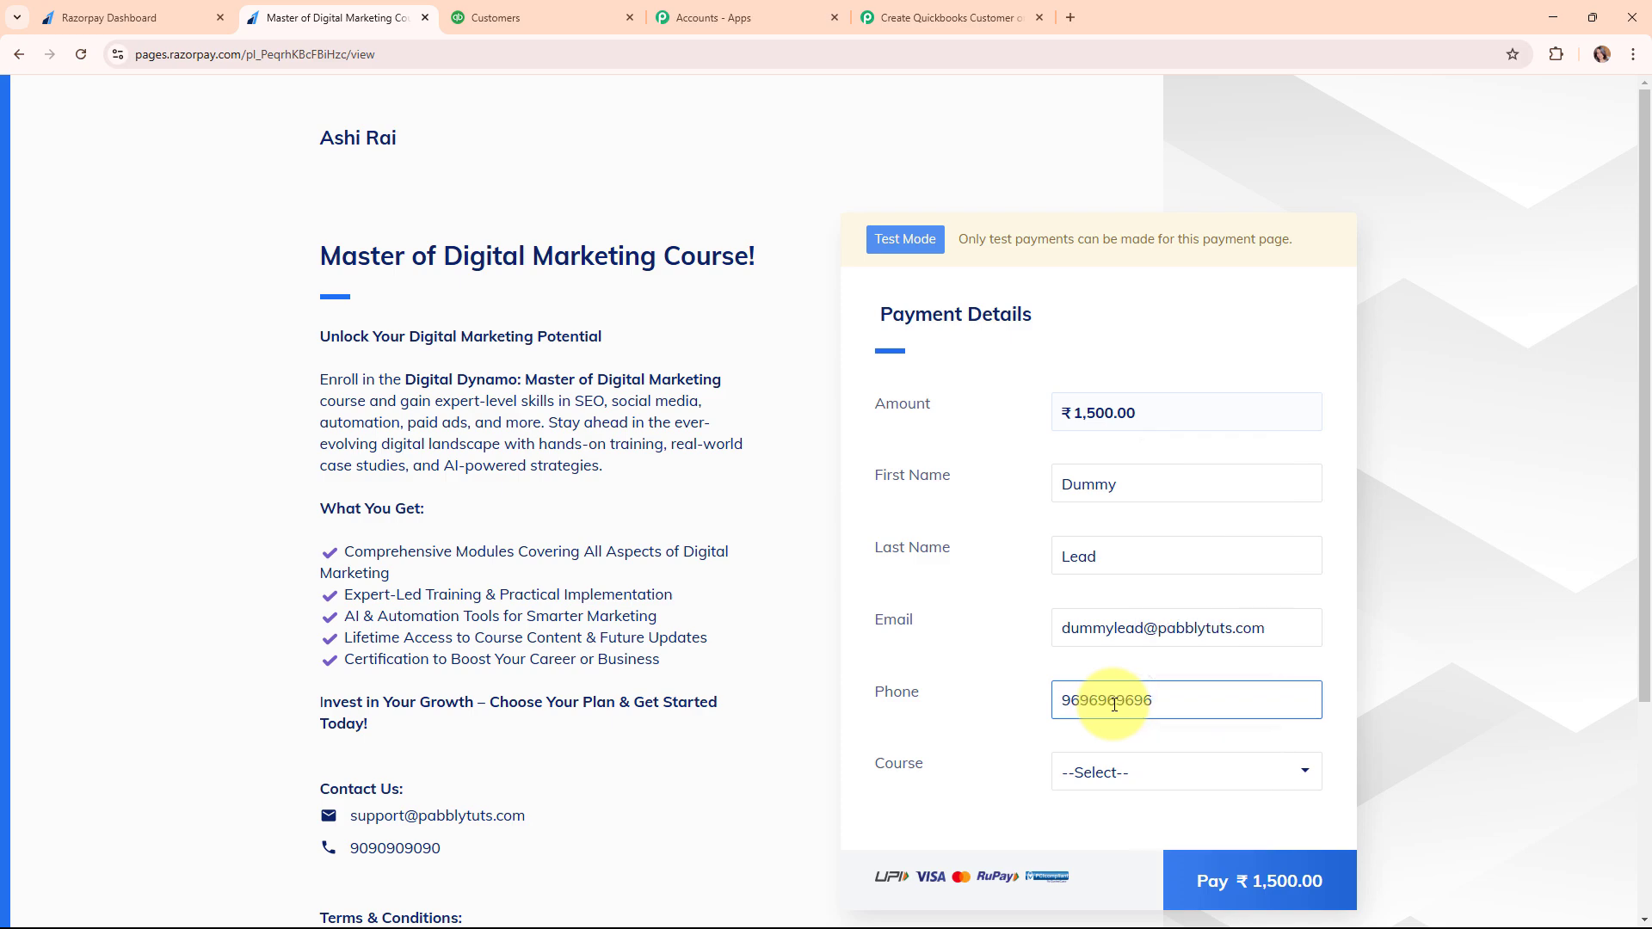
left_click(1133, 774)
left_click(1136, 832)
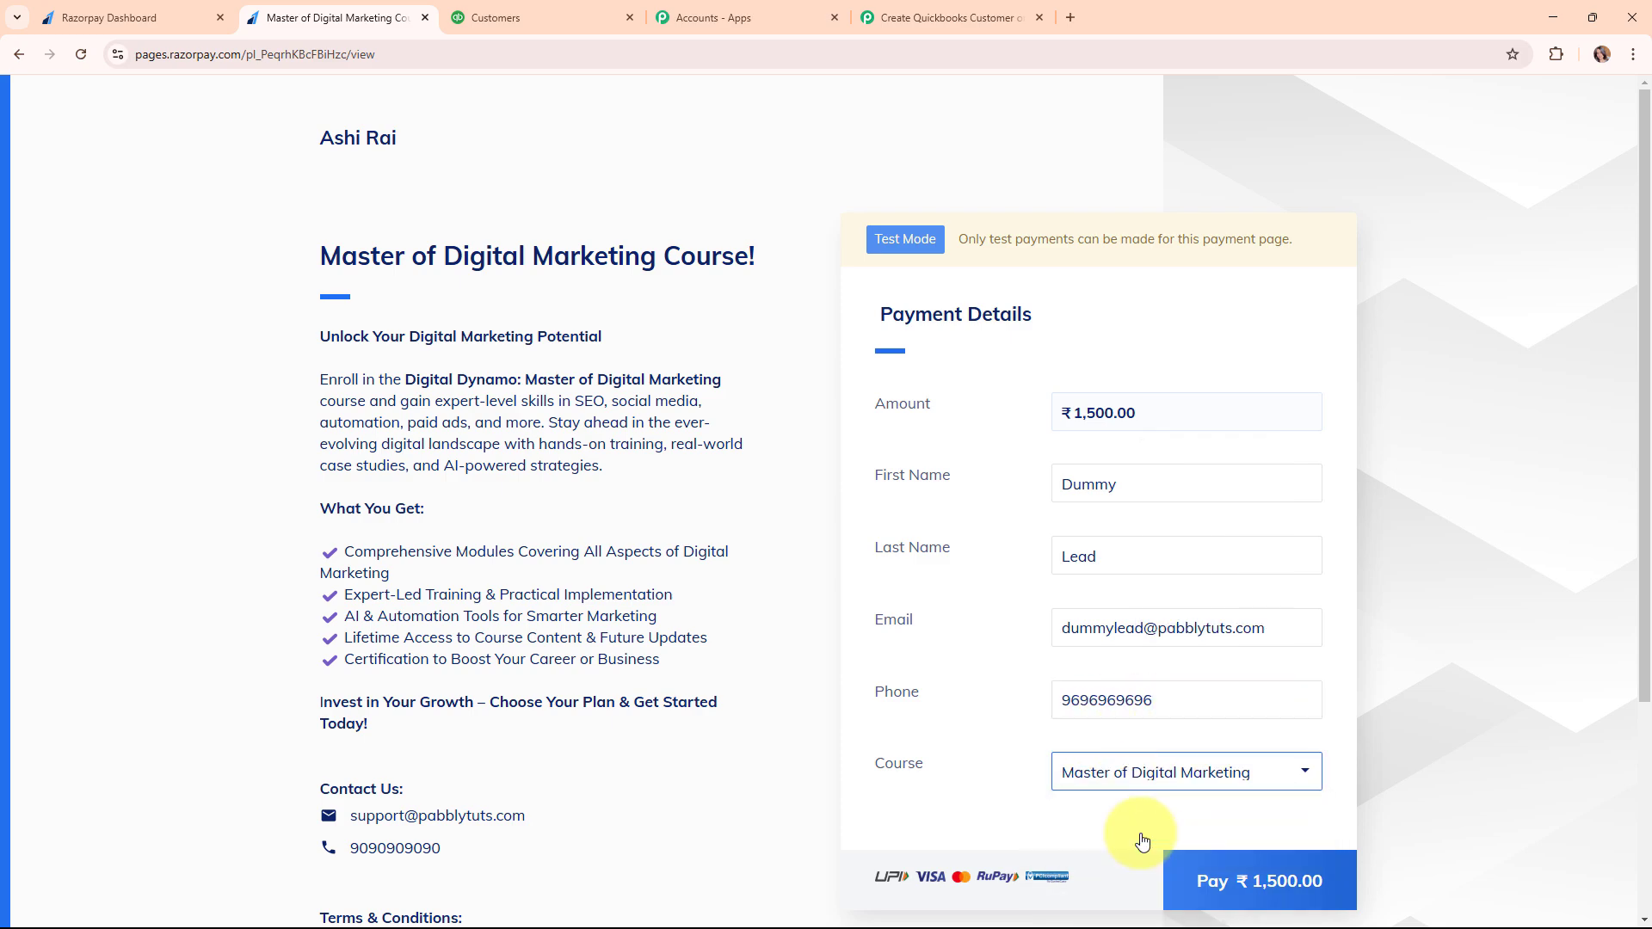
Submit the payment form and pay the ₹1,500 test amount by UPI with the ID success@razorpay.
left_click(1288, 894)
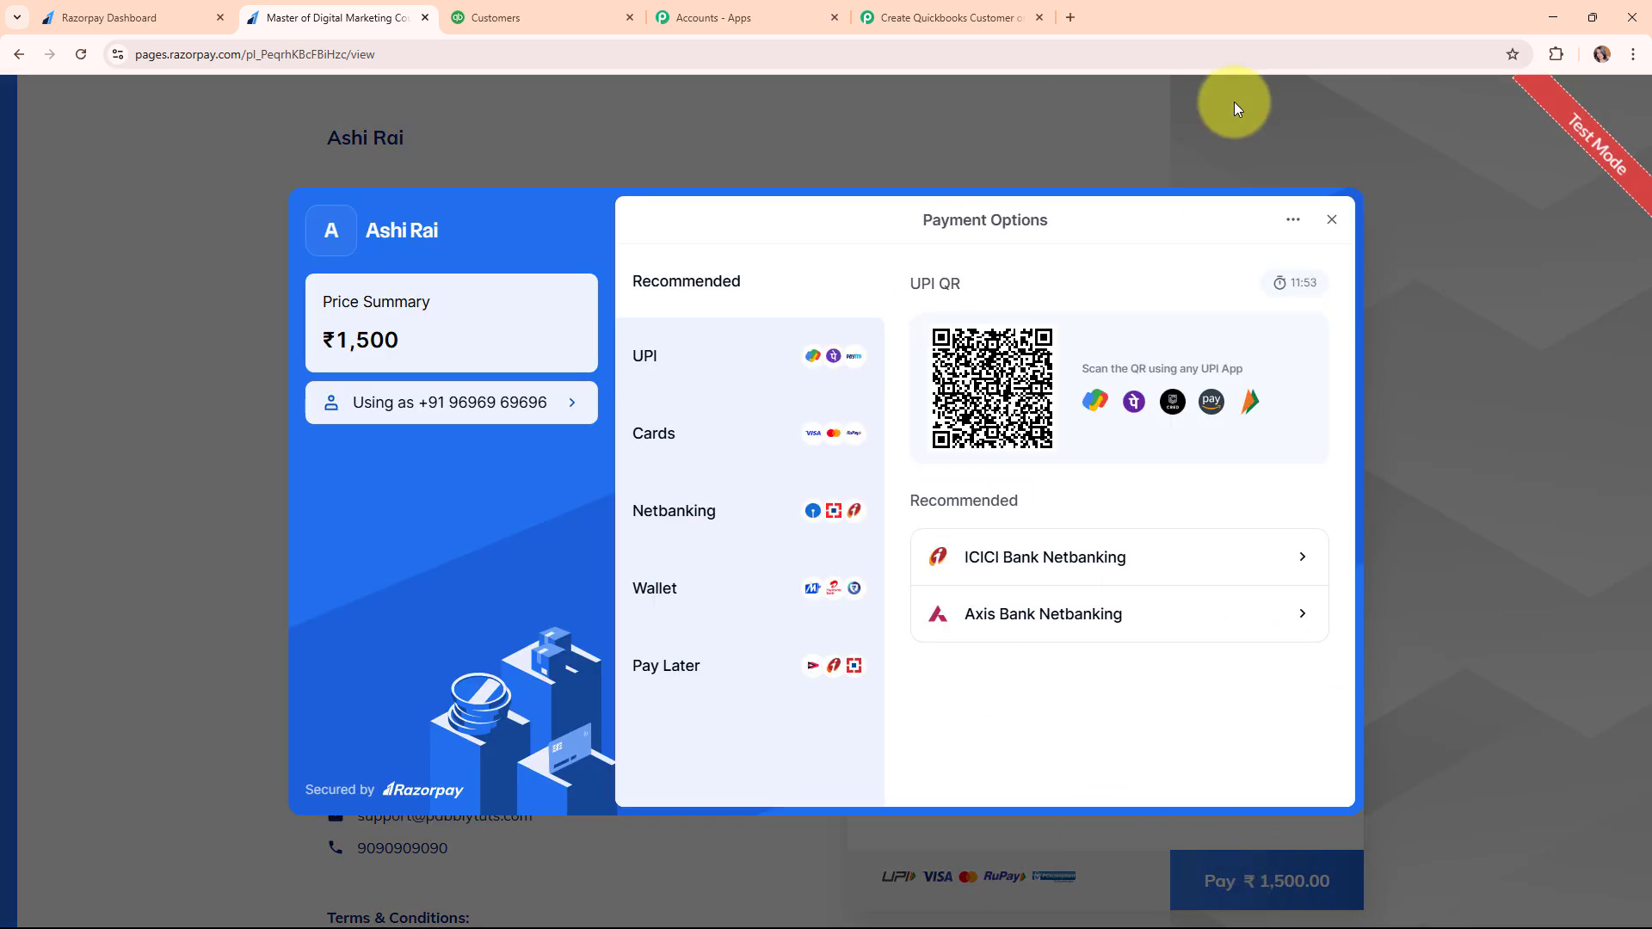
left_click(736, 365)
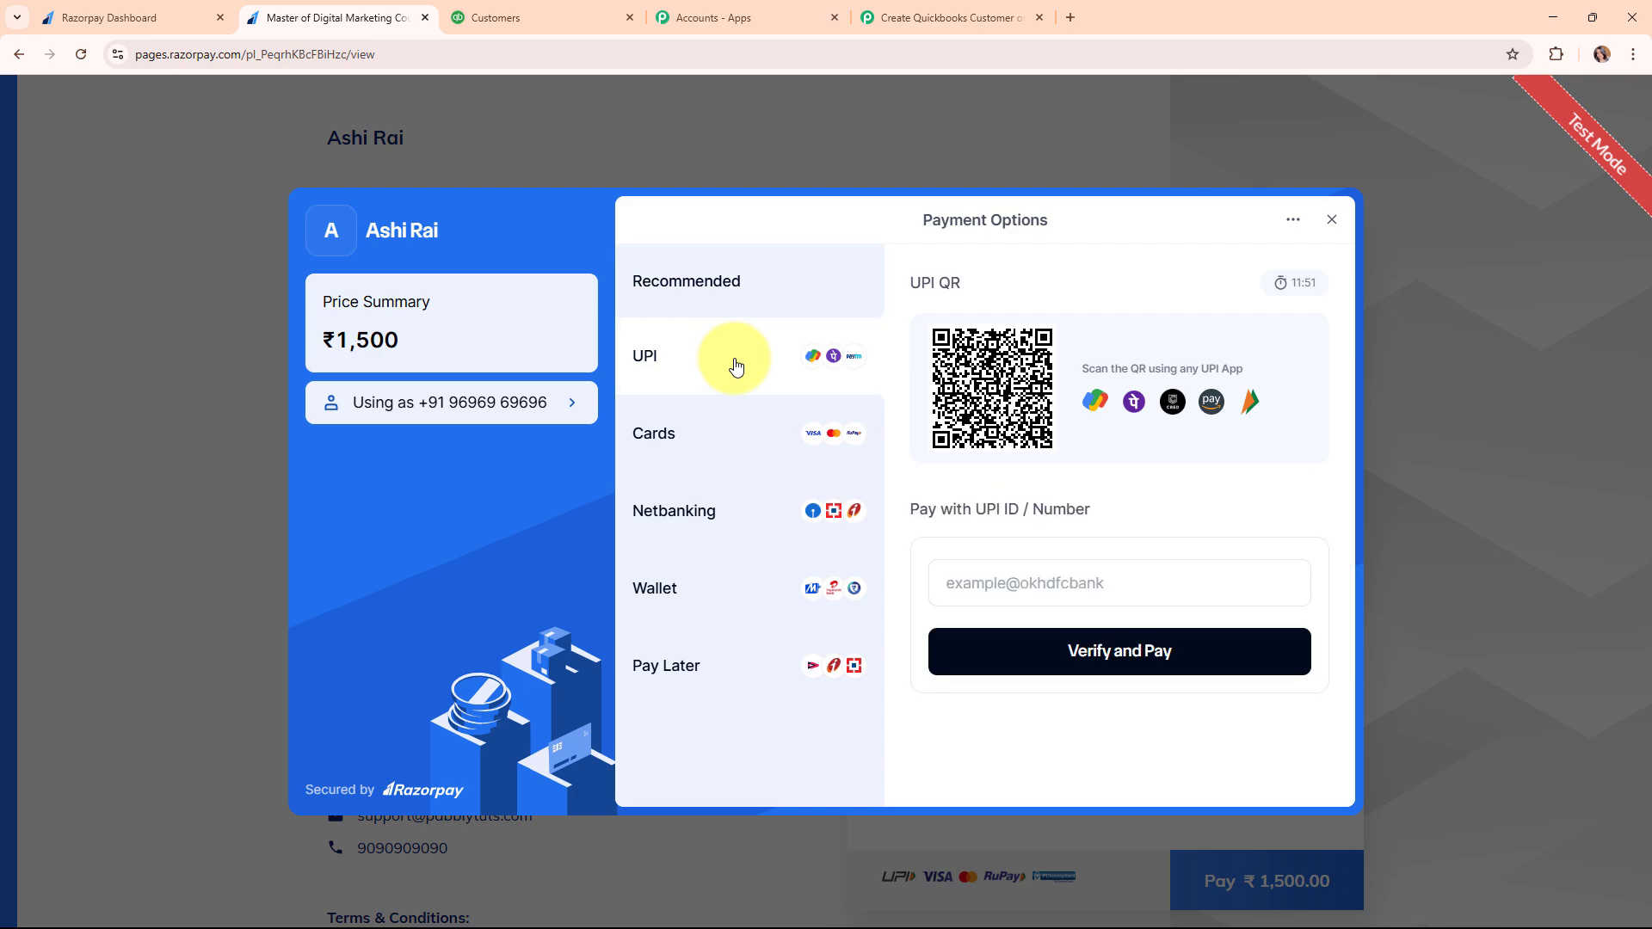
left_click(966, 581)
left_click(1092, 628)
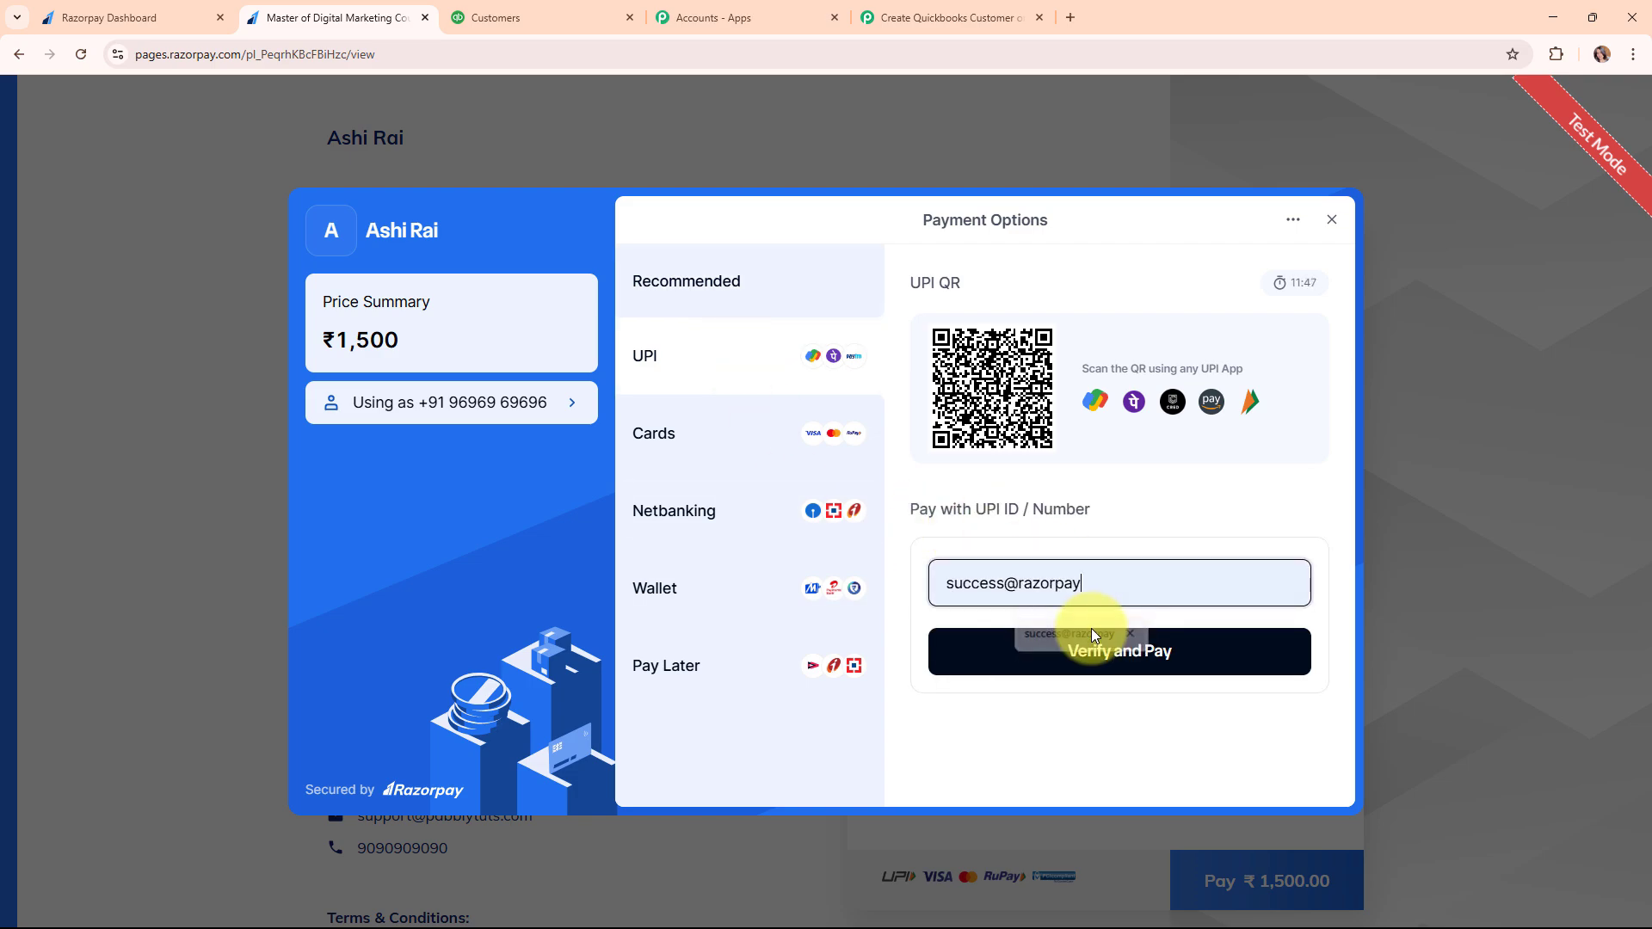
left_click(1091, 651)
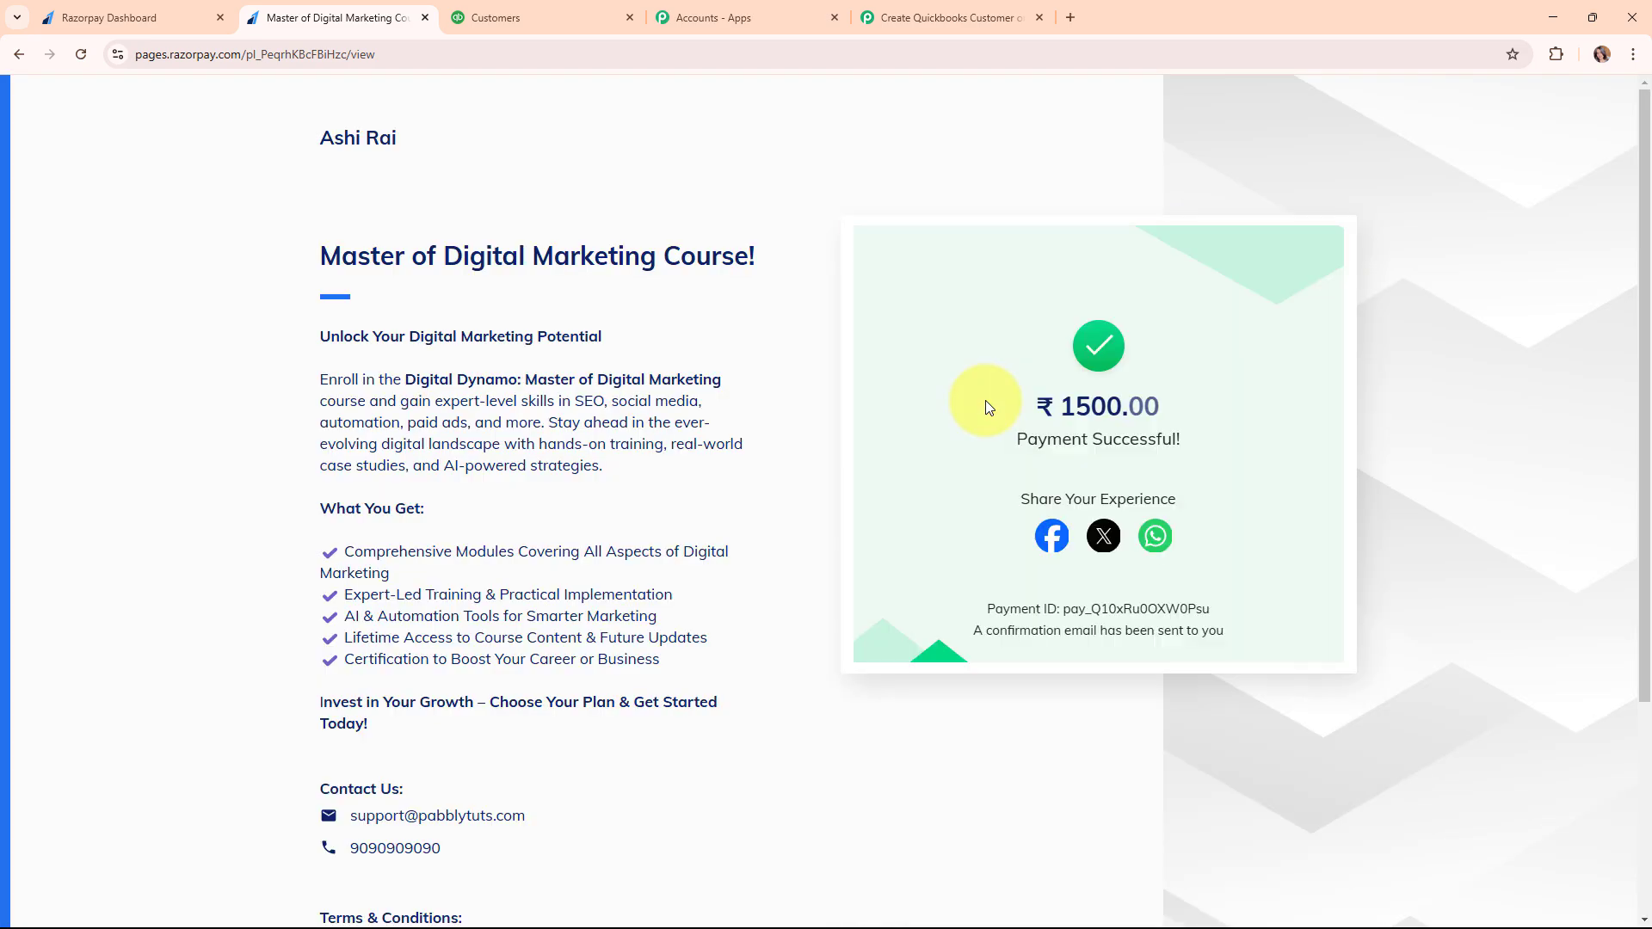
Switch to the Pabbly Connect workflow and examine the captured Razorpay response, including order ID, customer details, course and payment entries.
left_click(922, 9)
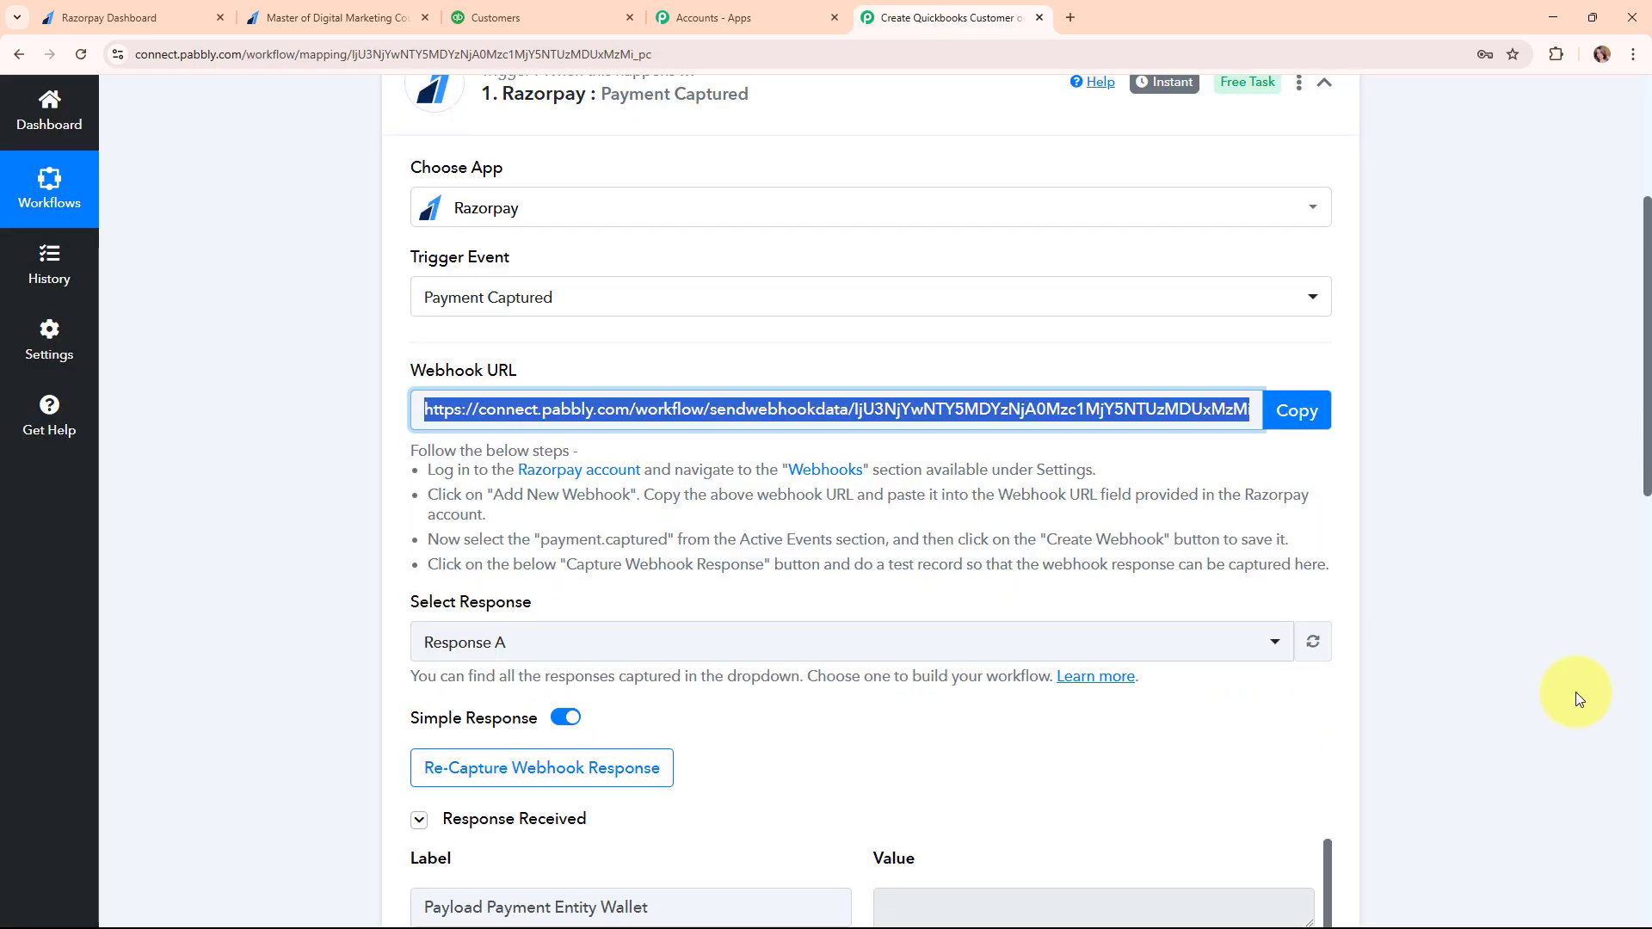
scroll(1576, 692, "down", 5)
scroll(1576, 692, "down", 3)
scroll(1106, 396, "down", 6)
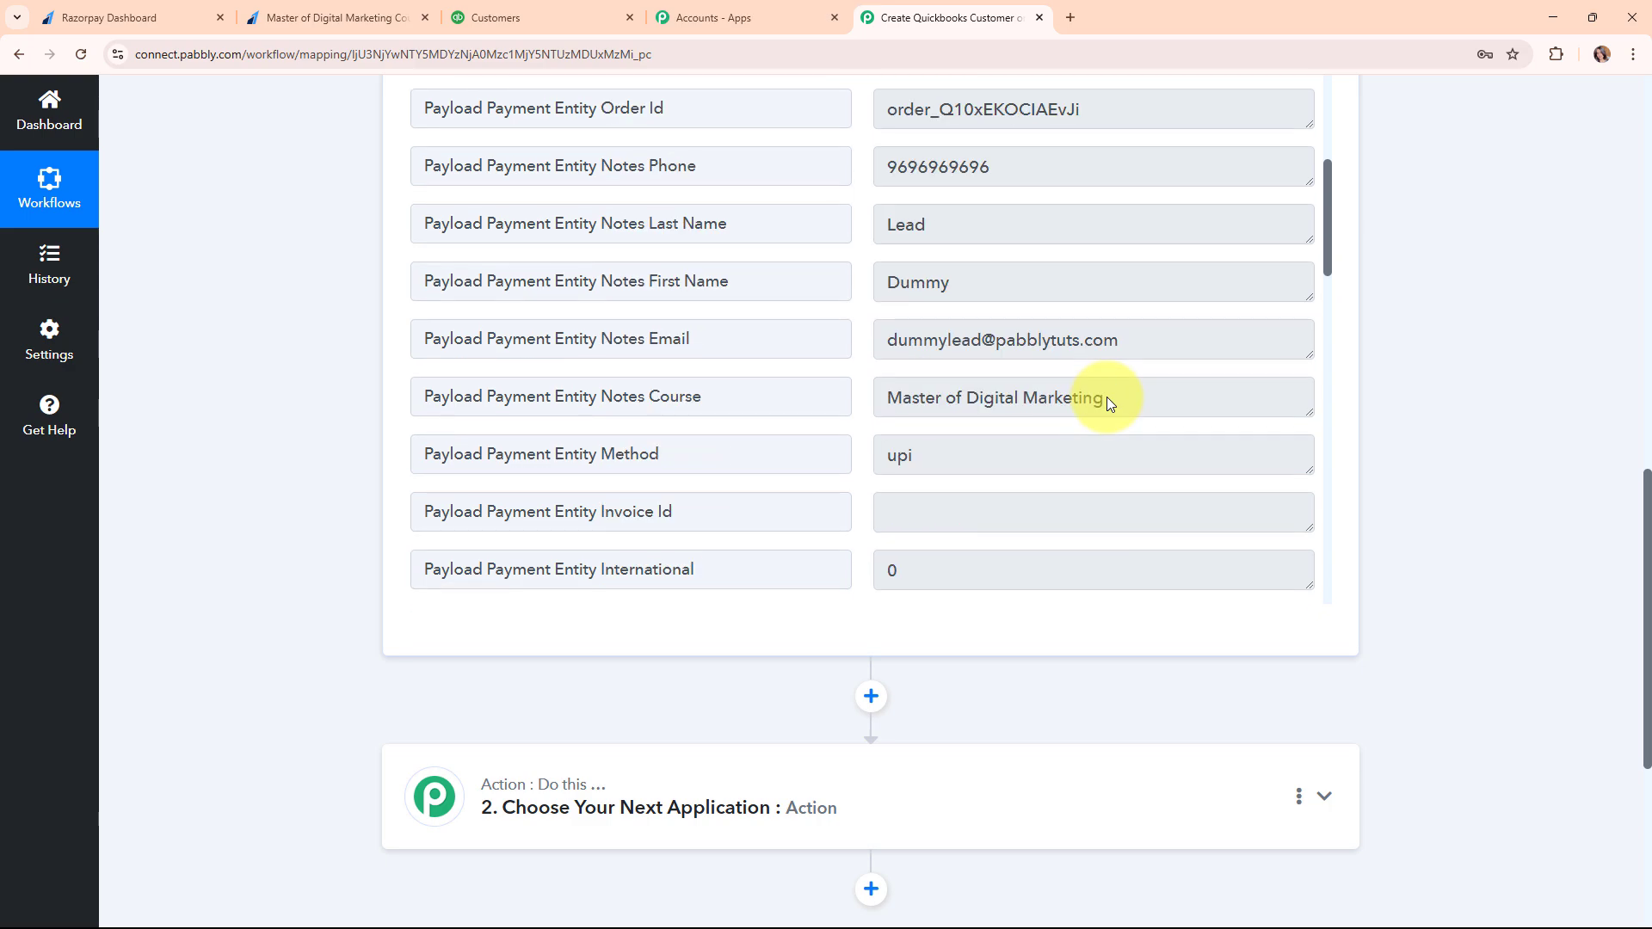
scroll(1106, 396, "up", 2)
left_click_drag(1169, 280, 826, 322)
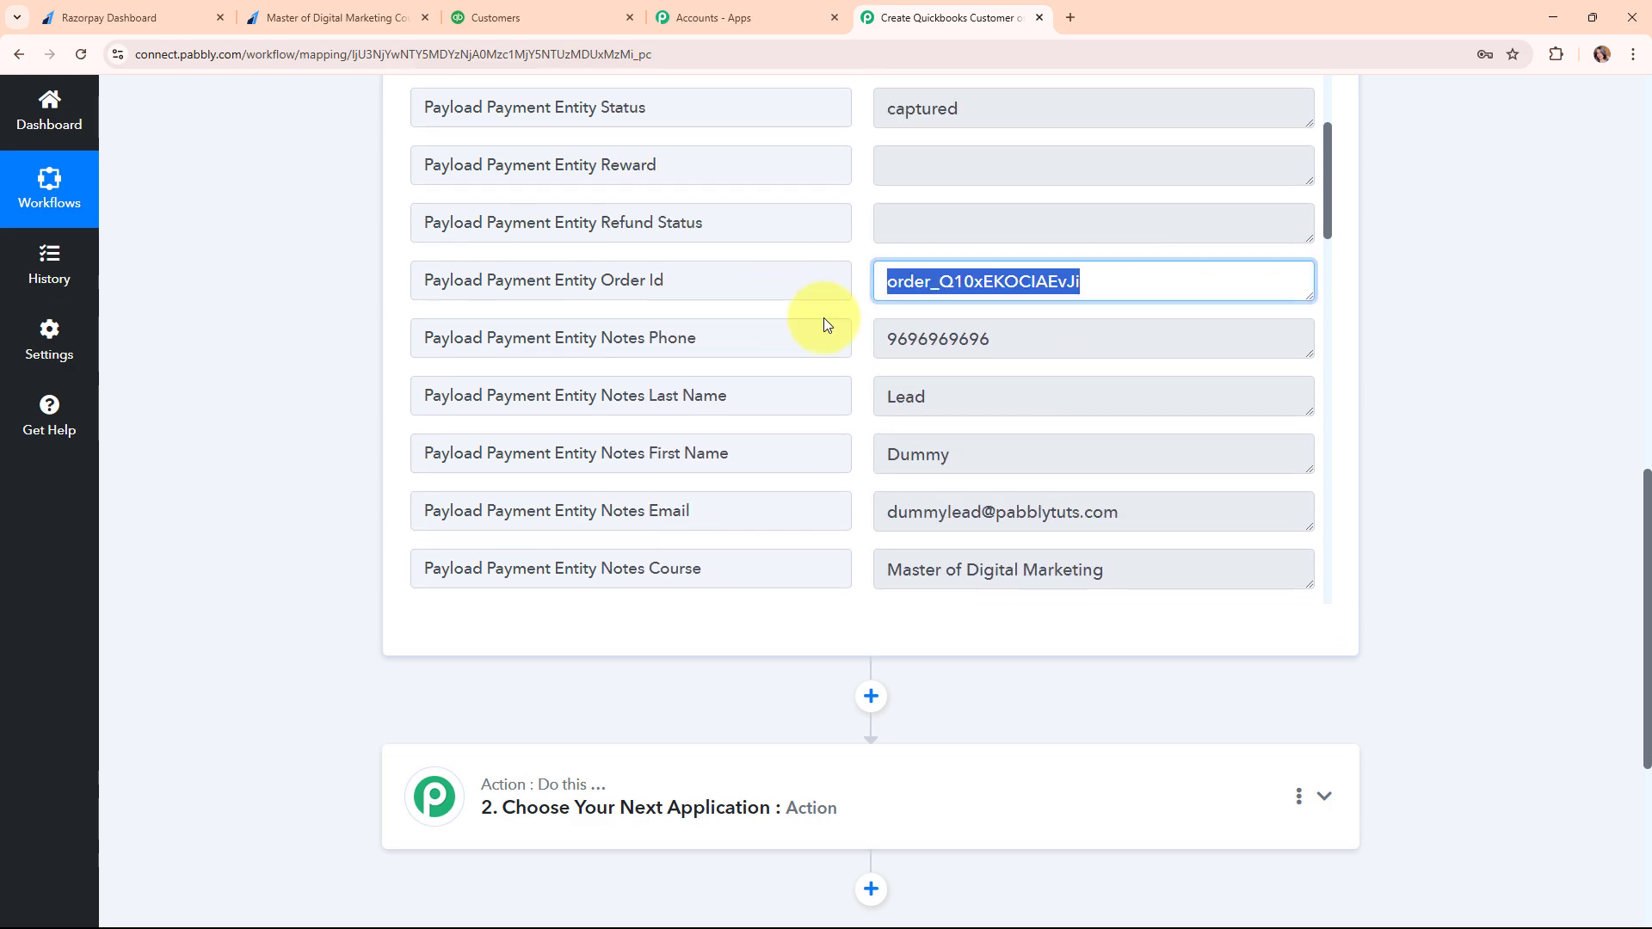
left_click(968, 338)
double_click(969, 338)
key("Tab")
key("Tab")
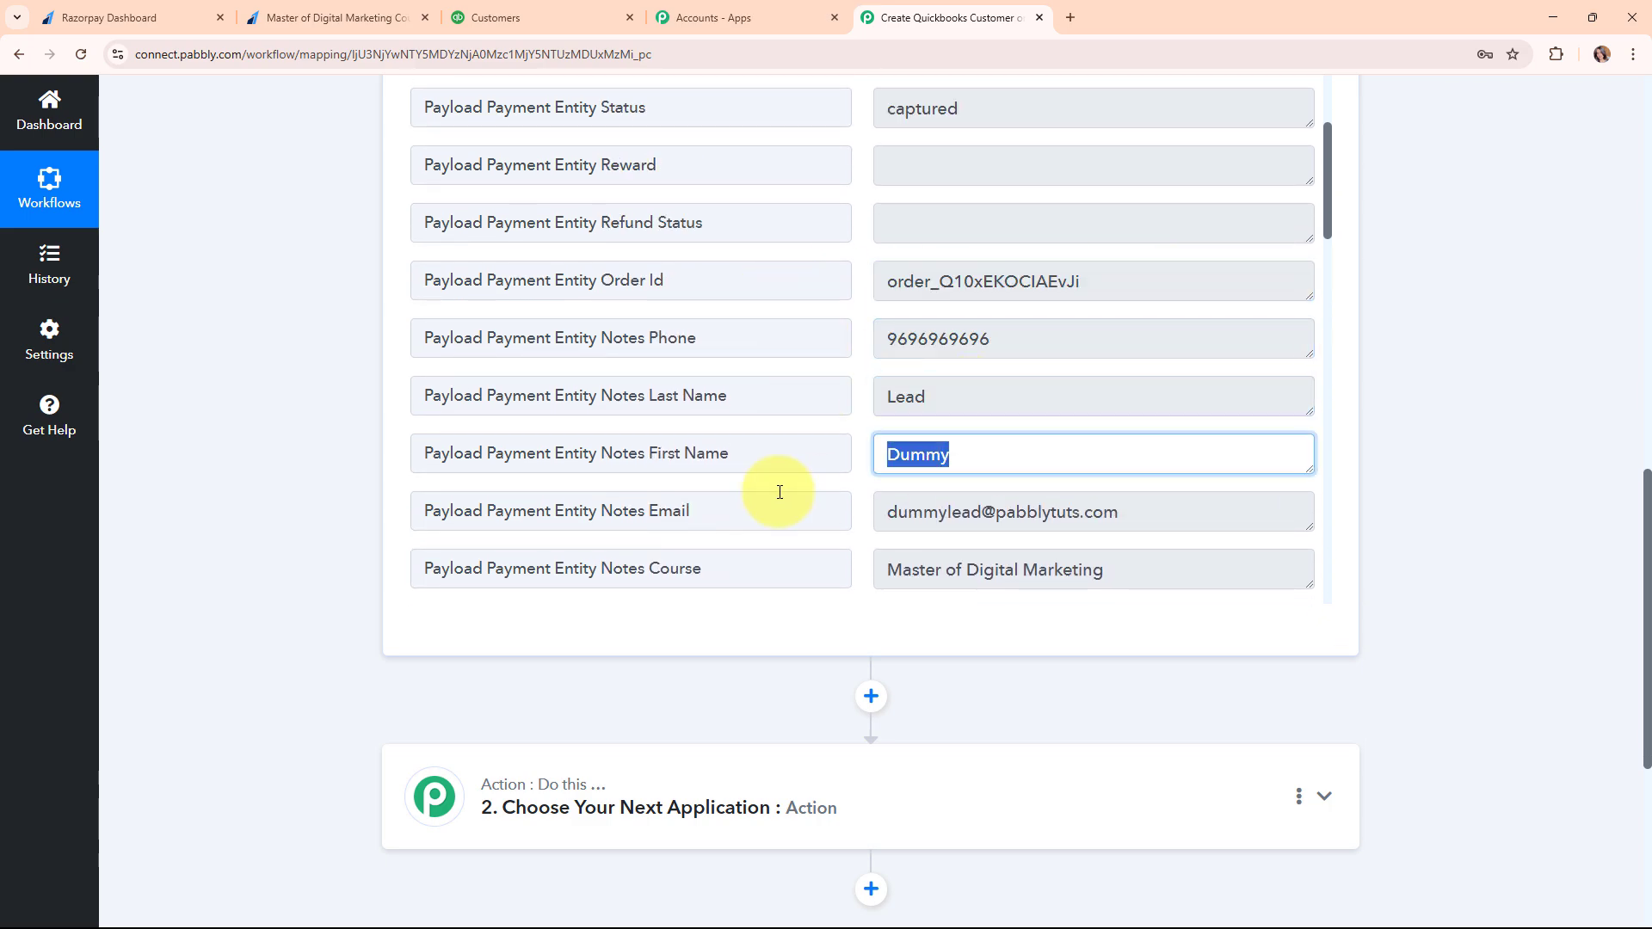
key("Tab")
key("Tab")
scroll(1060, 406, "down", 7)
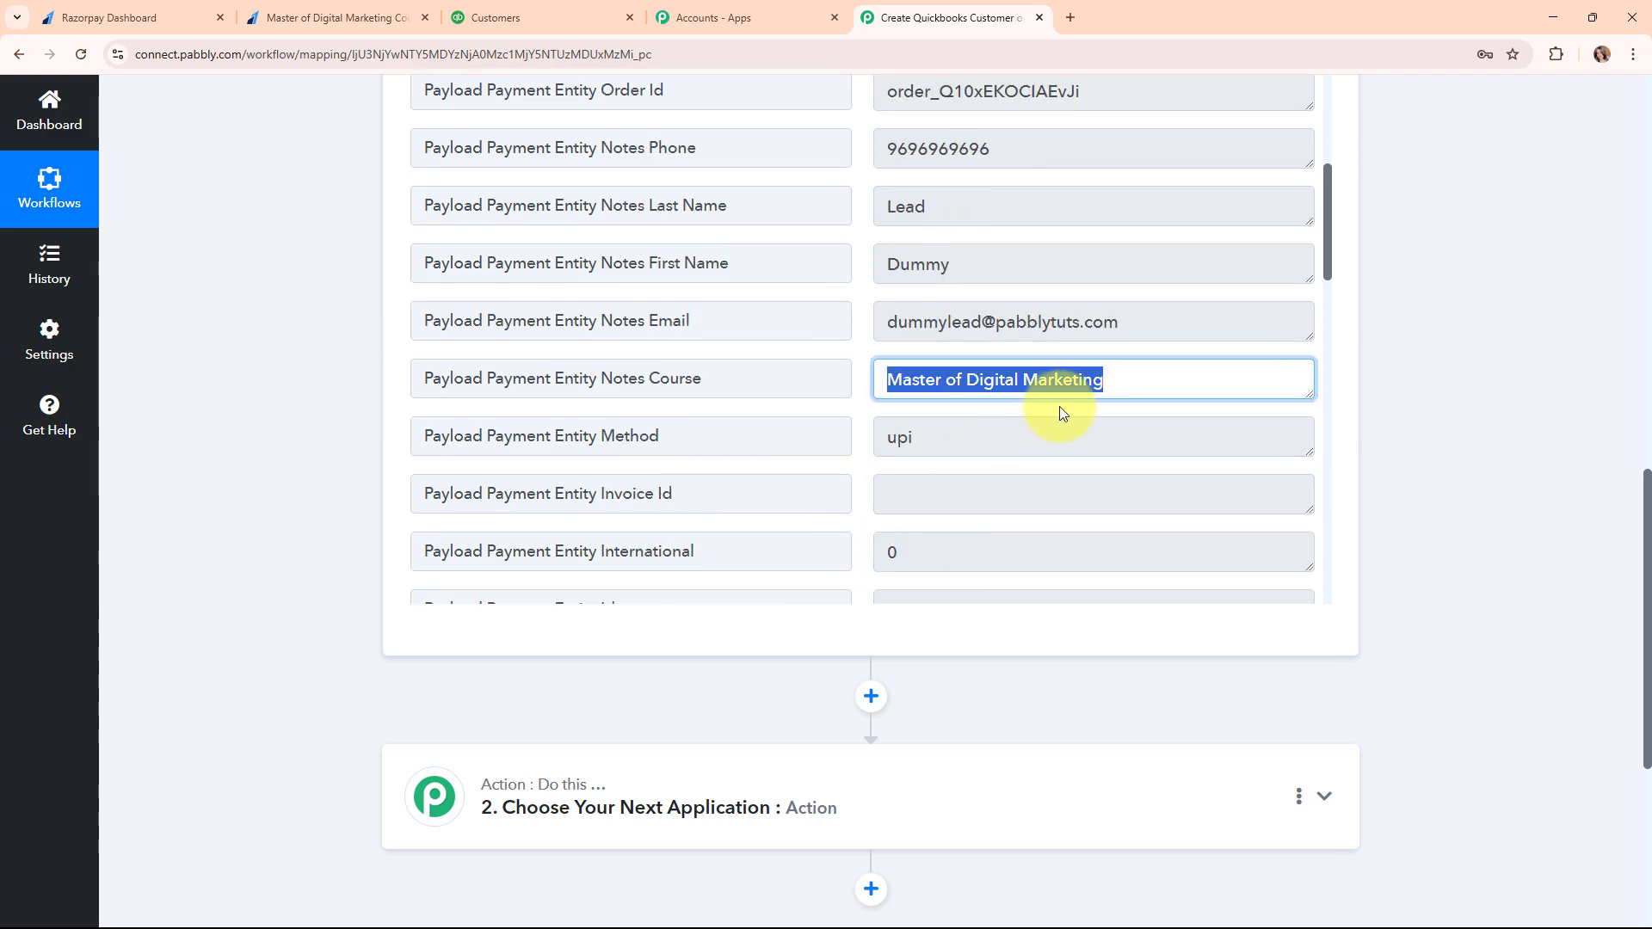
scroll(1060, 407, "down", 6)
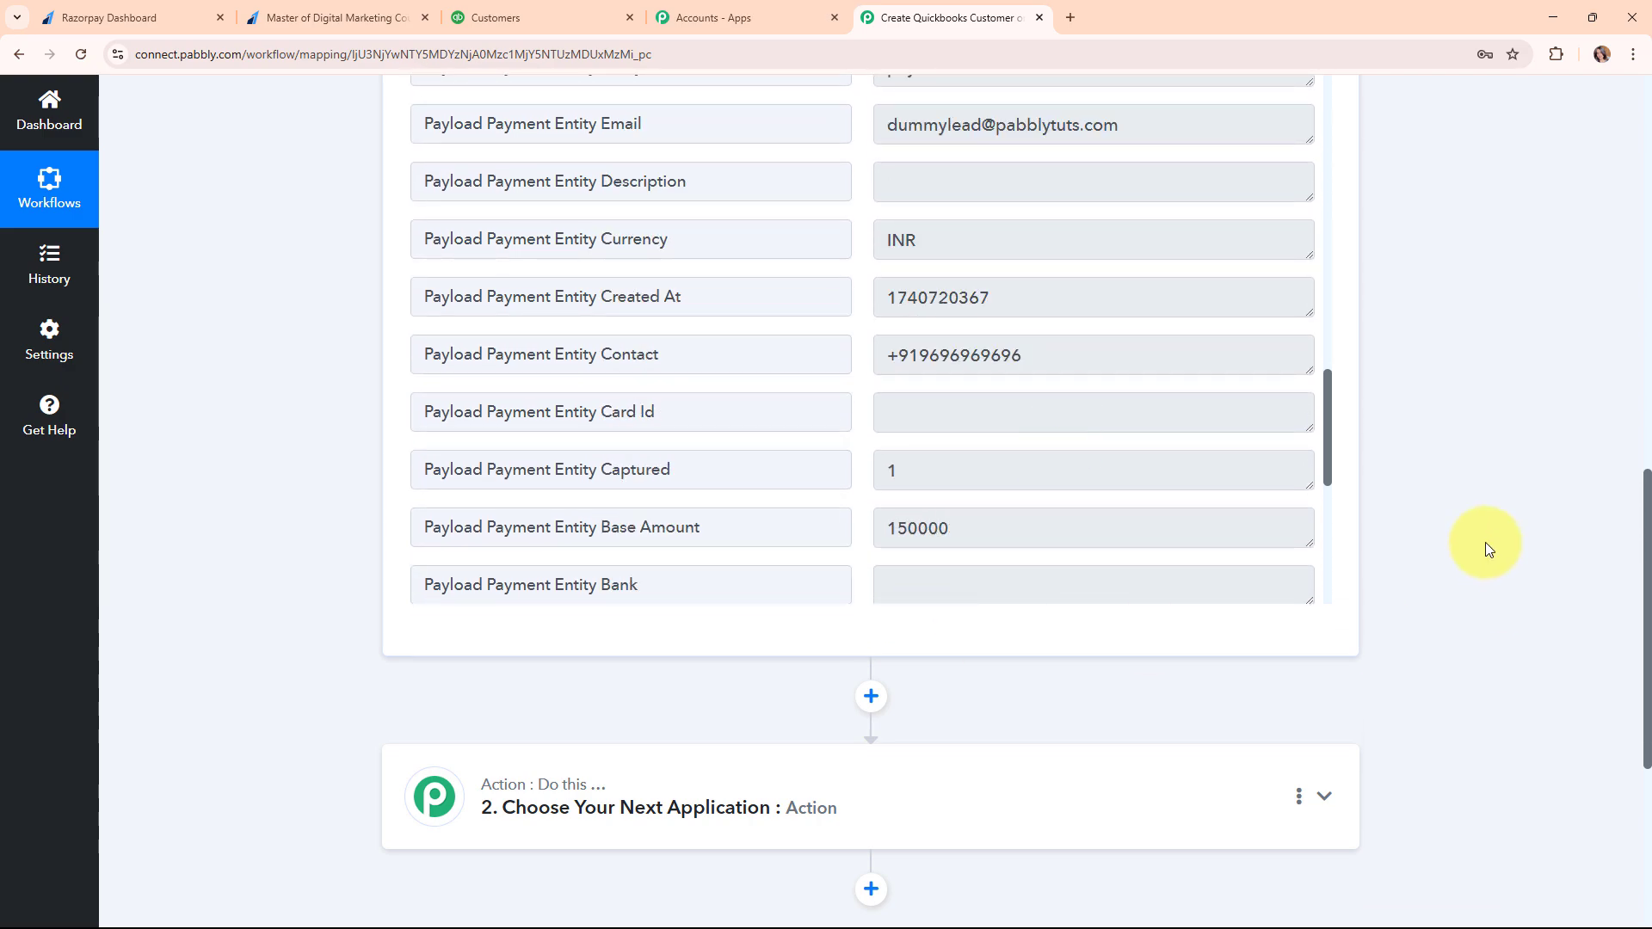
scroll(1480, 568, "up", 4)
scroll(1475, 596, "up", 10)
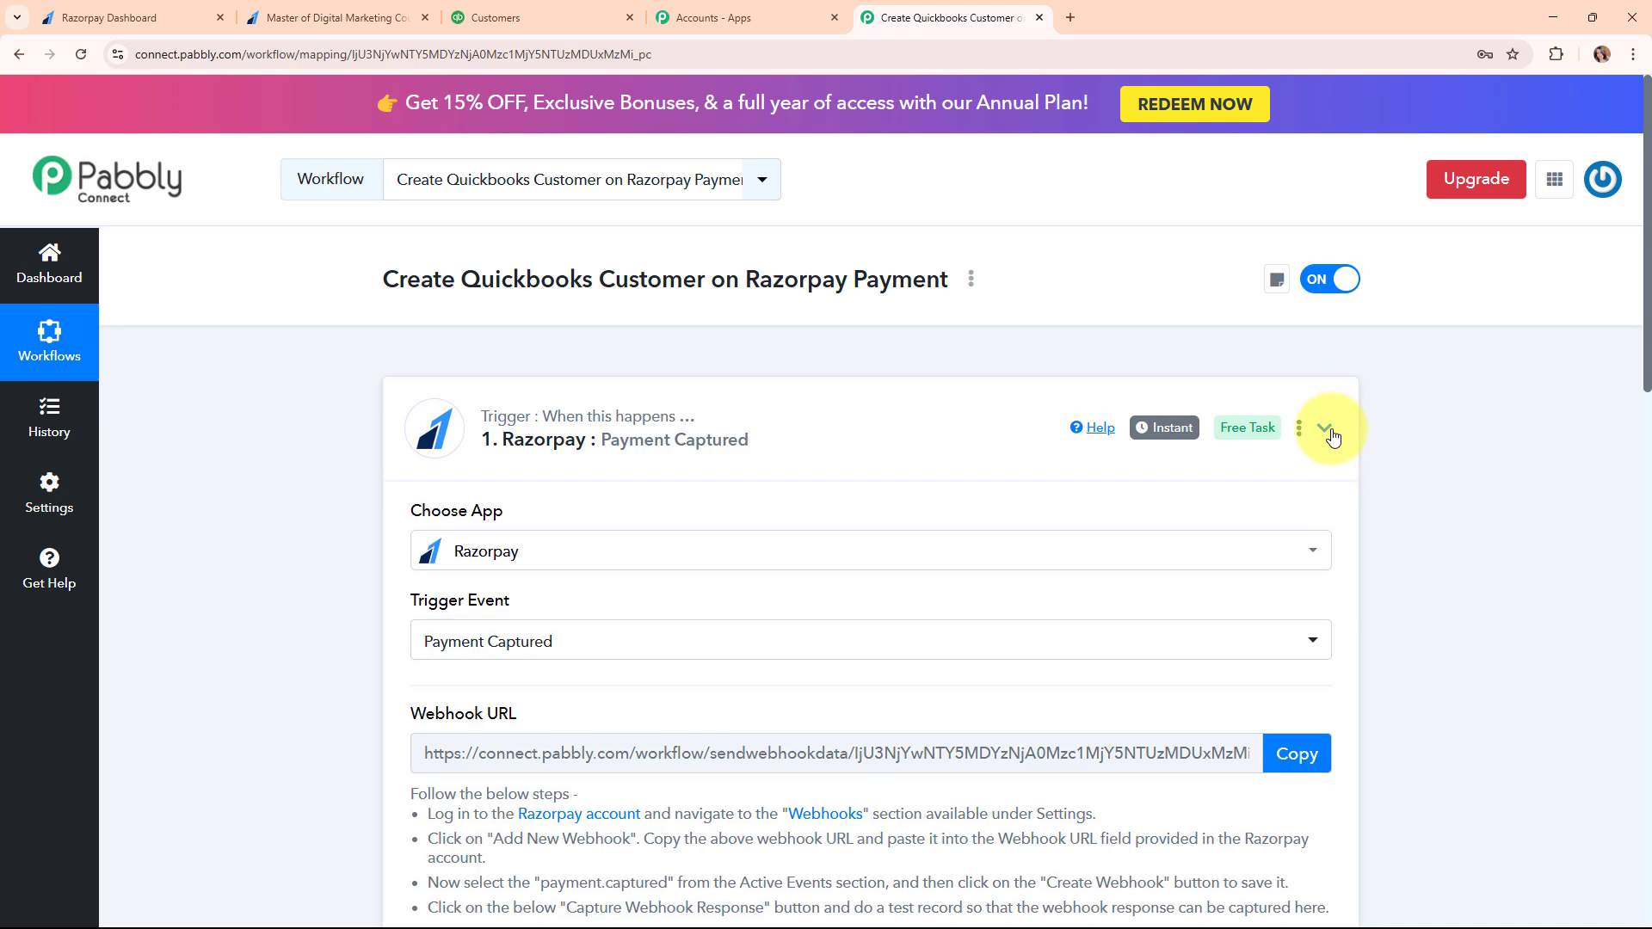
Collapse the Razorpay trigger step and choose Quickbooks Online as the app for the action step.
left_click(1325, 428)
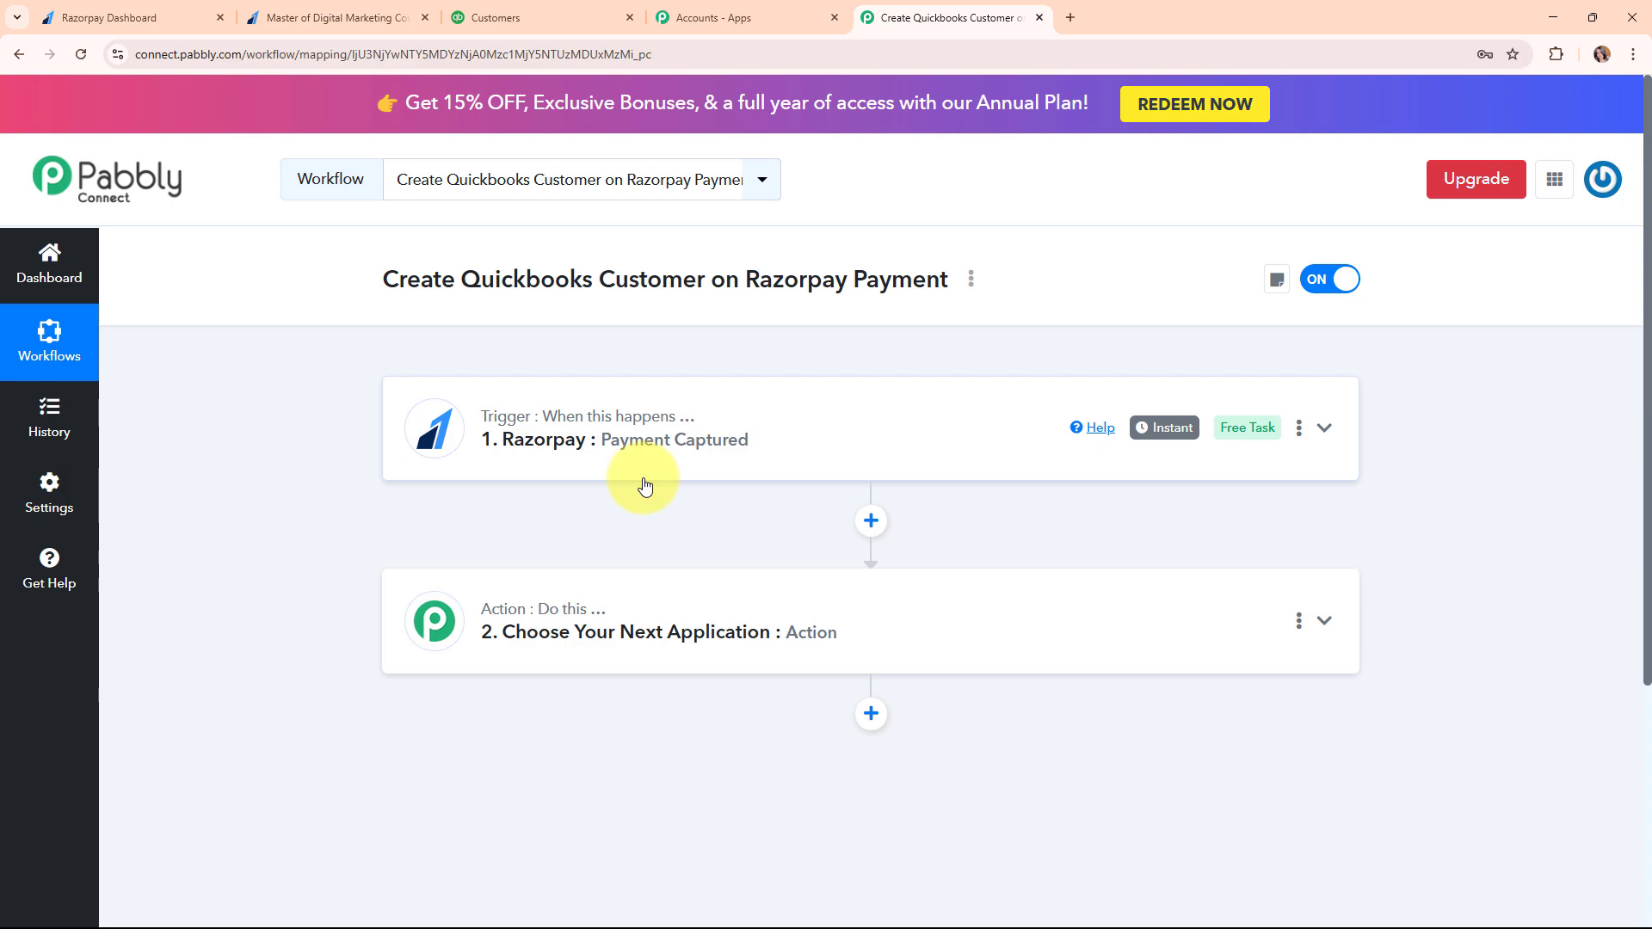
left_click(686, 601)
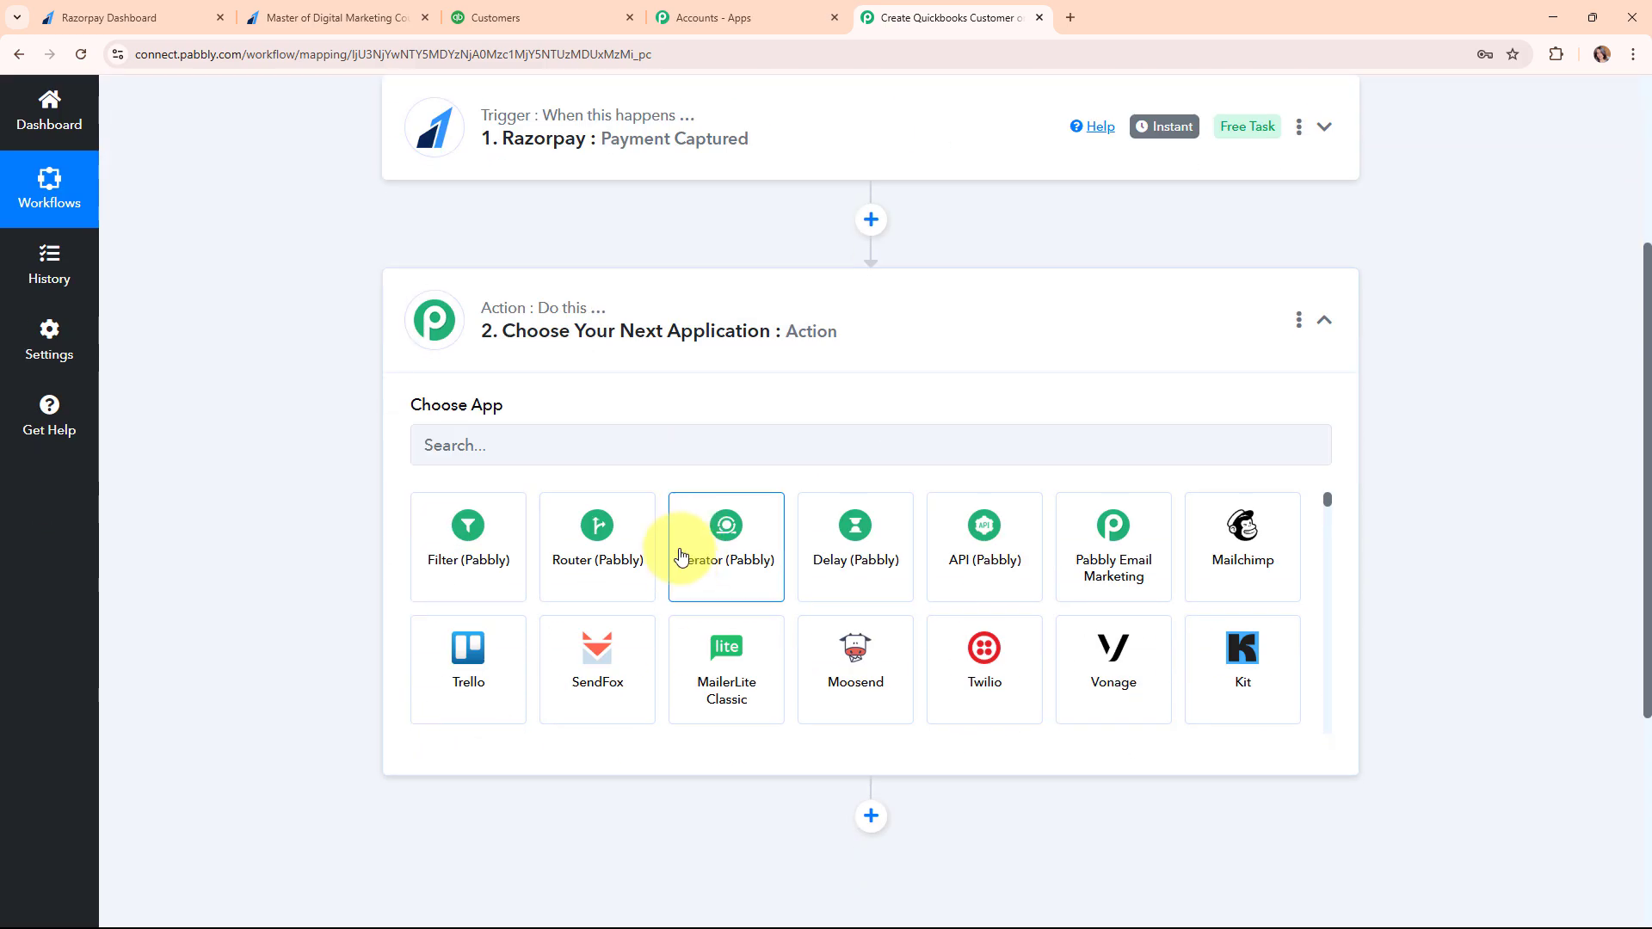
left_click(659, 443)
type("q")
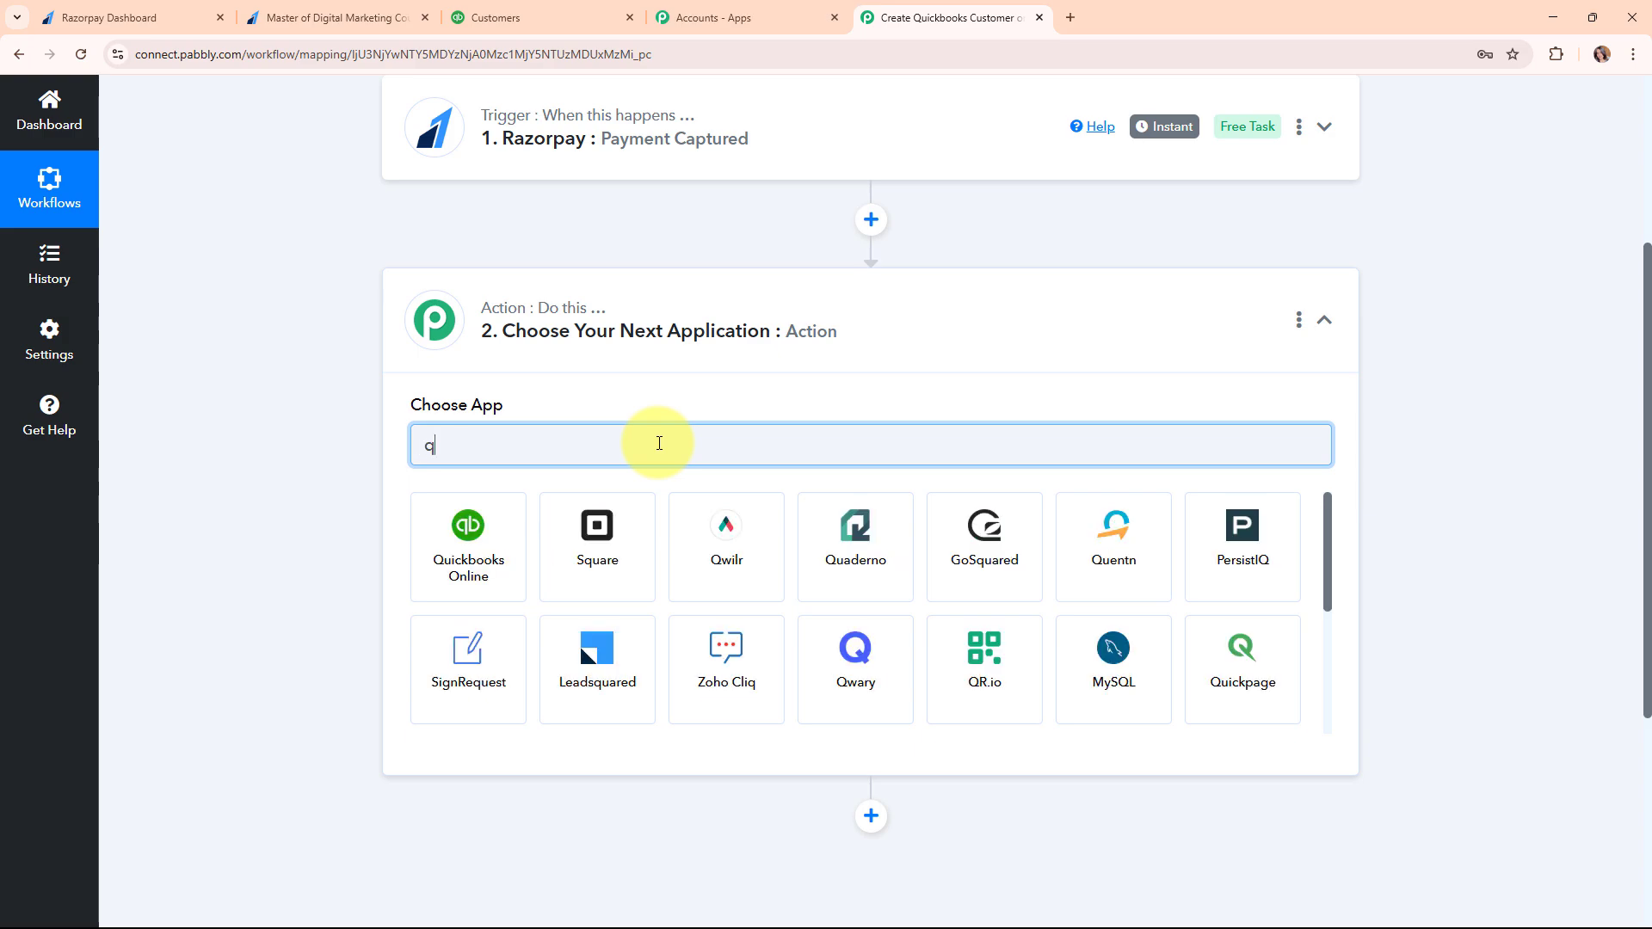
type("uic")
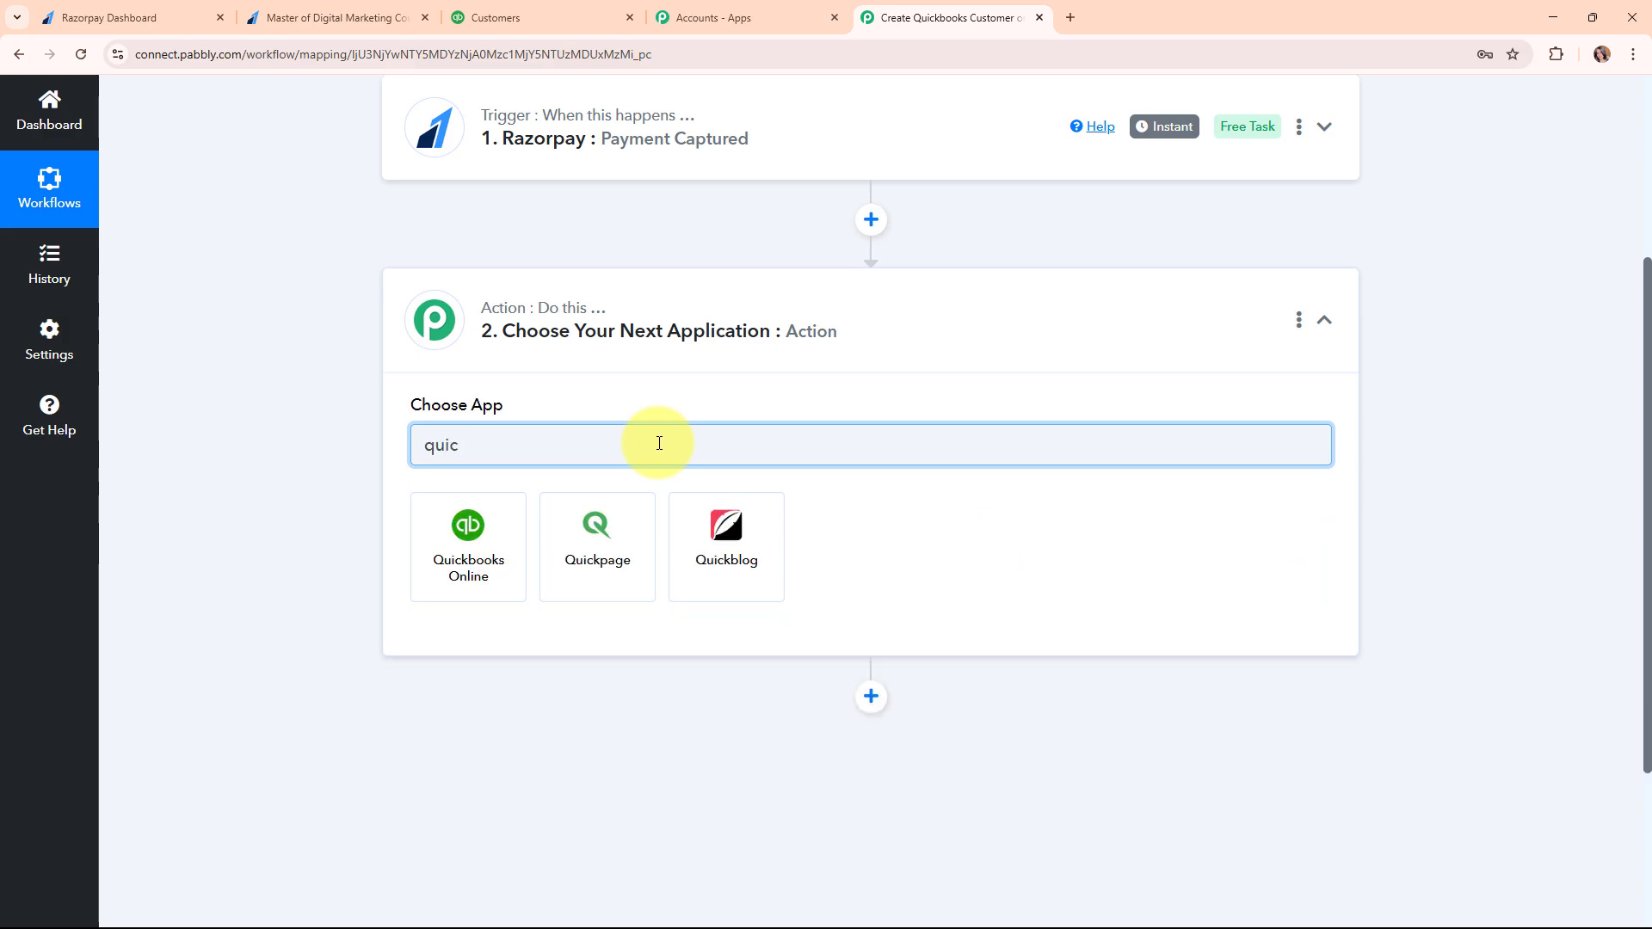
left_click(475, 558)
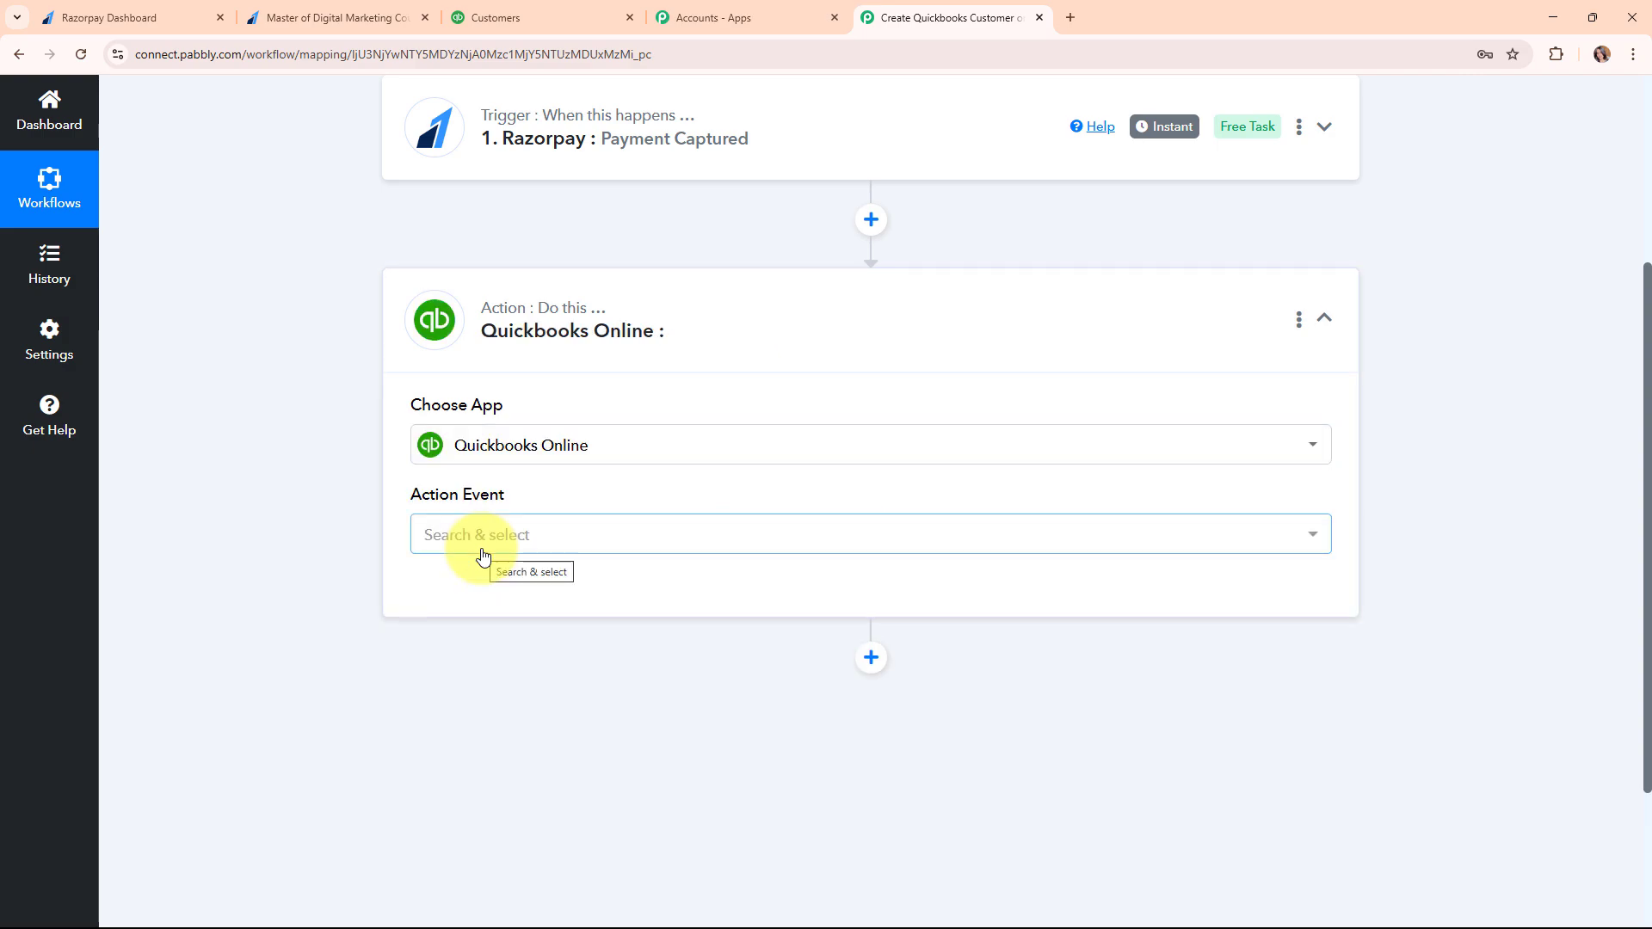
Set the Quickbooks Online action event to Create a Customer.
left_click(580, 543)
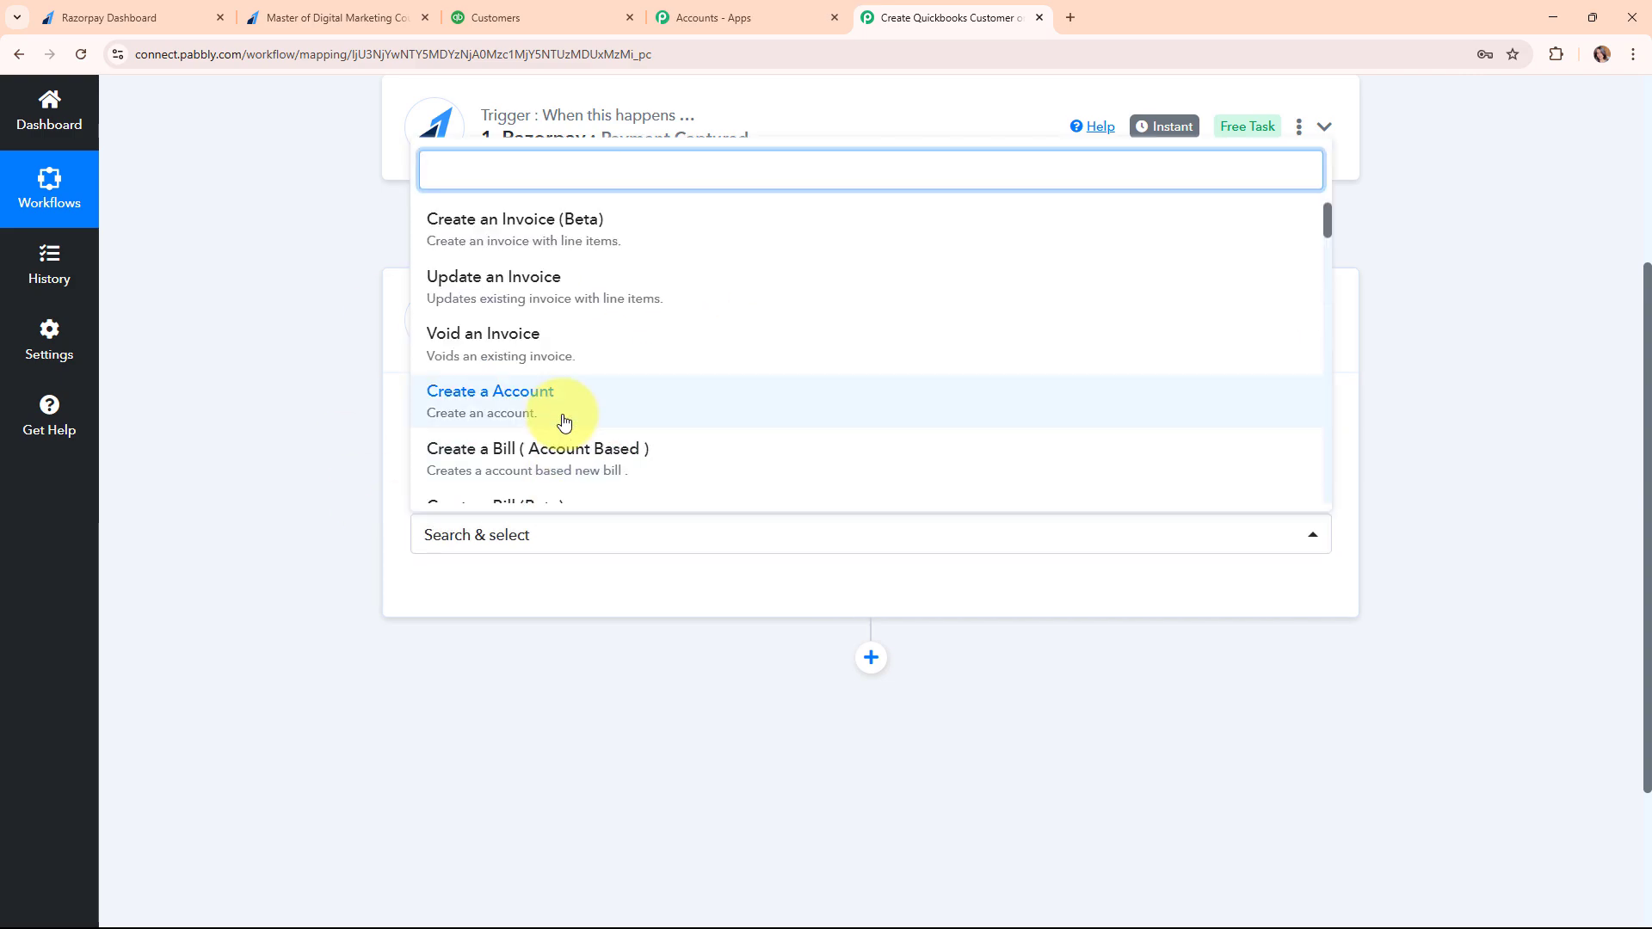
scroll(558, 420, "down", 3)
left_click(563, 379)
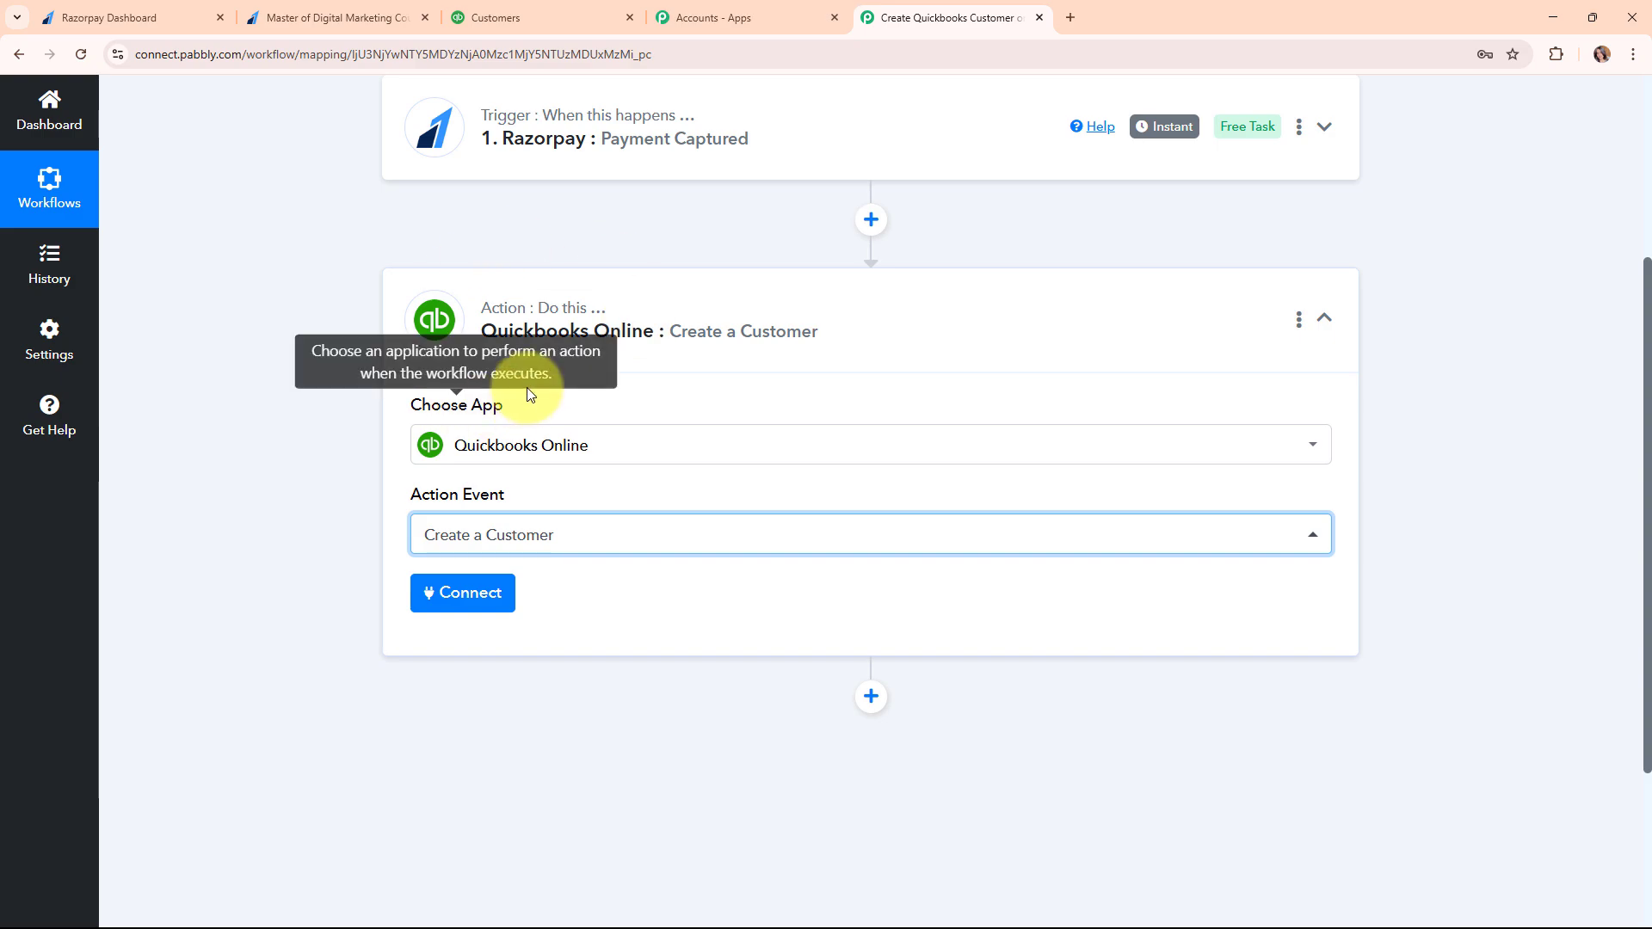
Connect the action to Quickbooks Online by adding and authorizing a new connection with the default connection name.
left_click(449, 594)
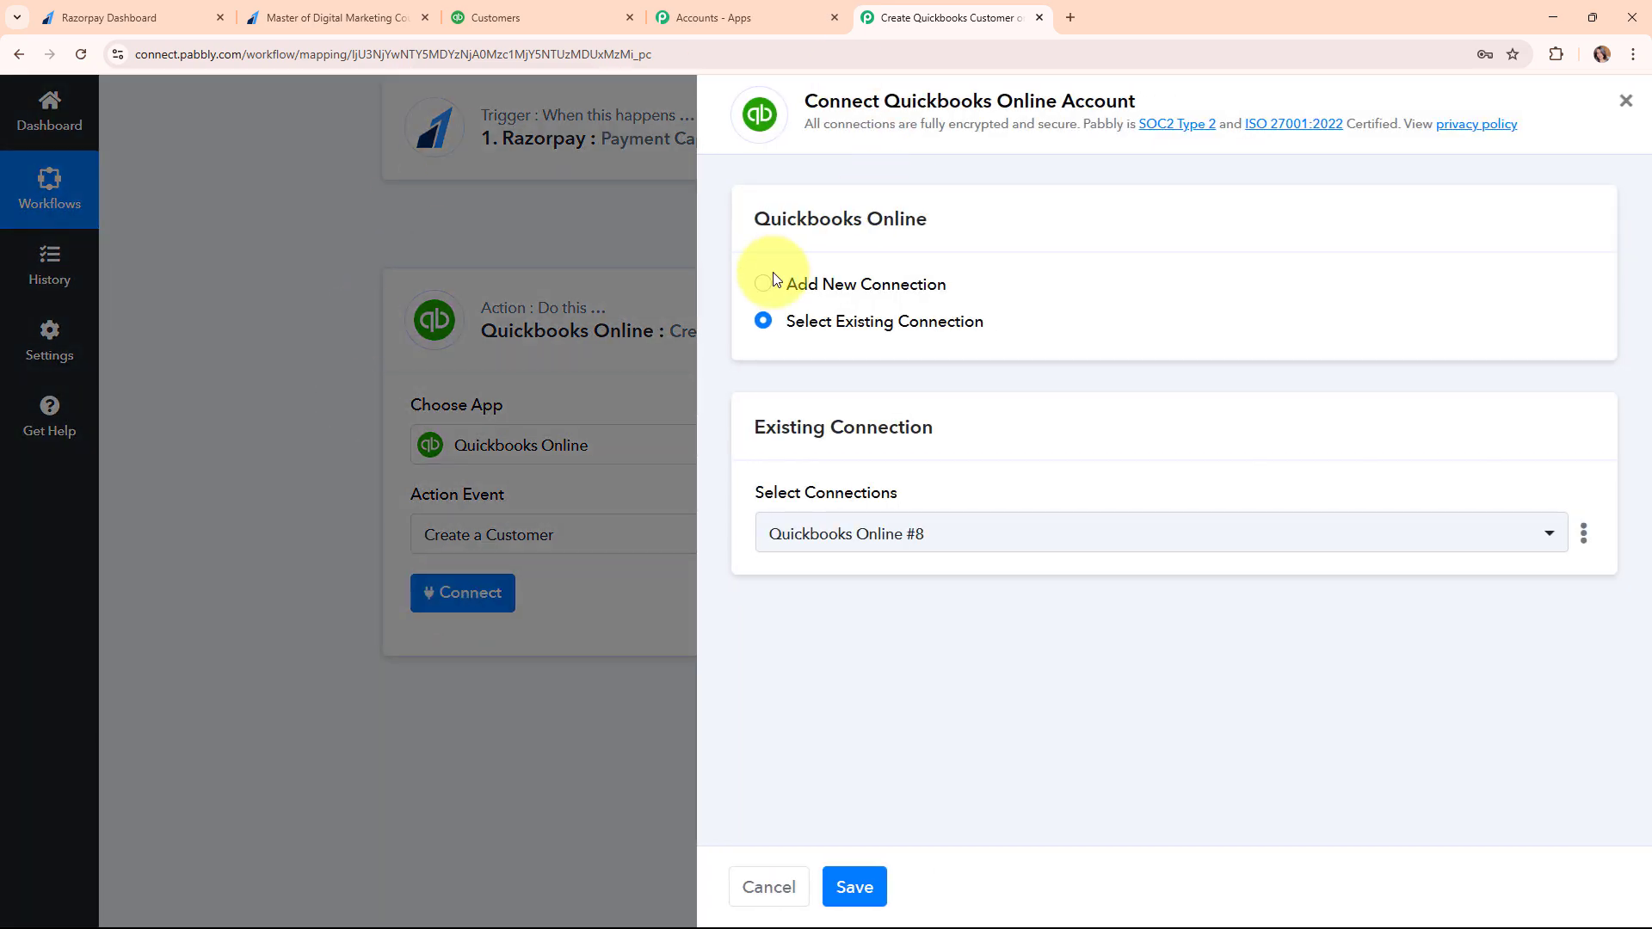
left_click(762, 286)
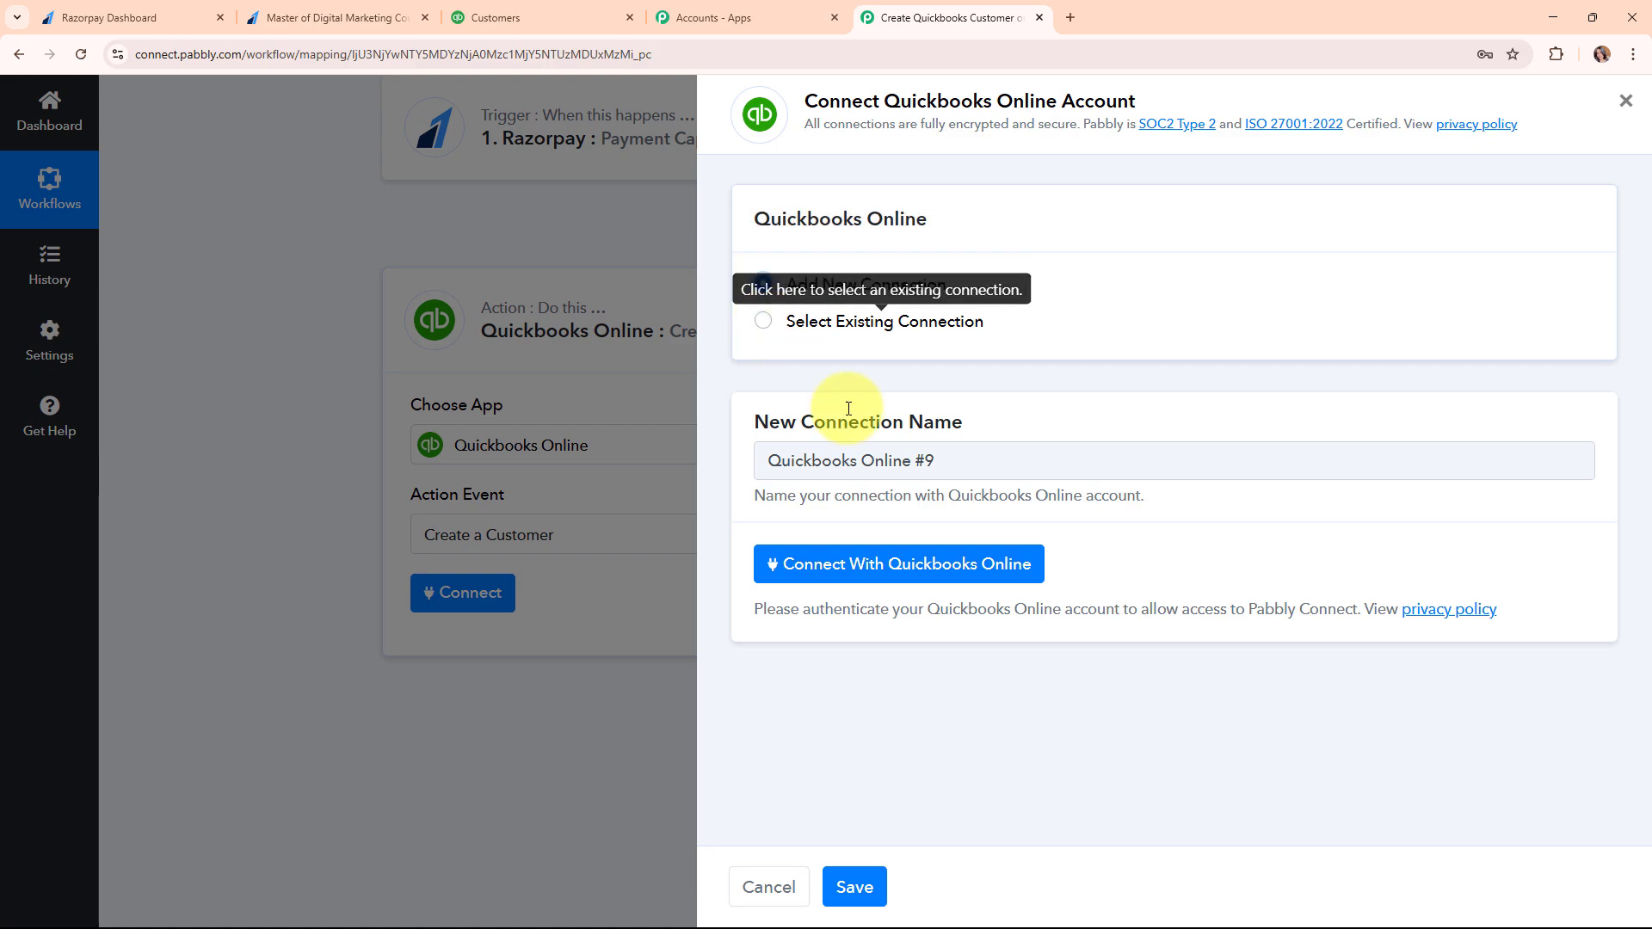
left_click(976, 584)
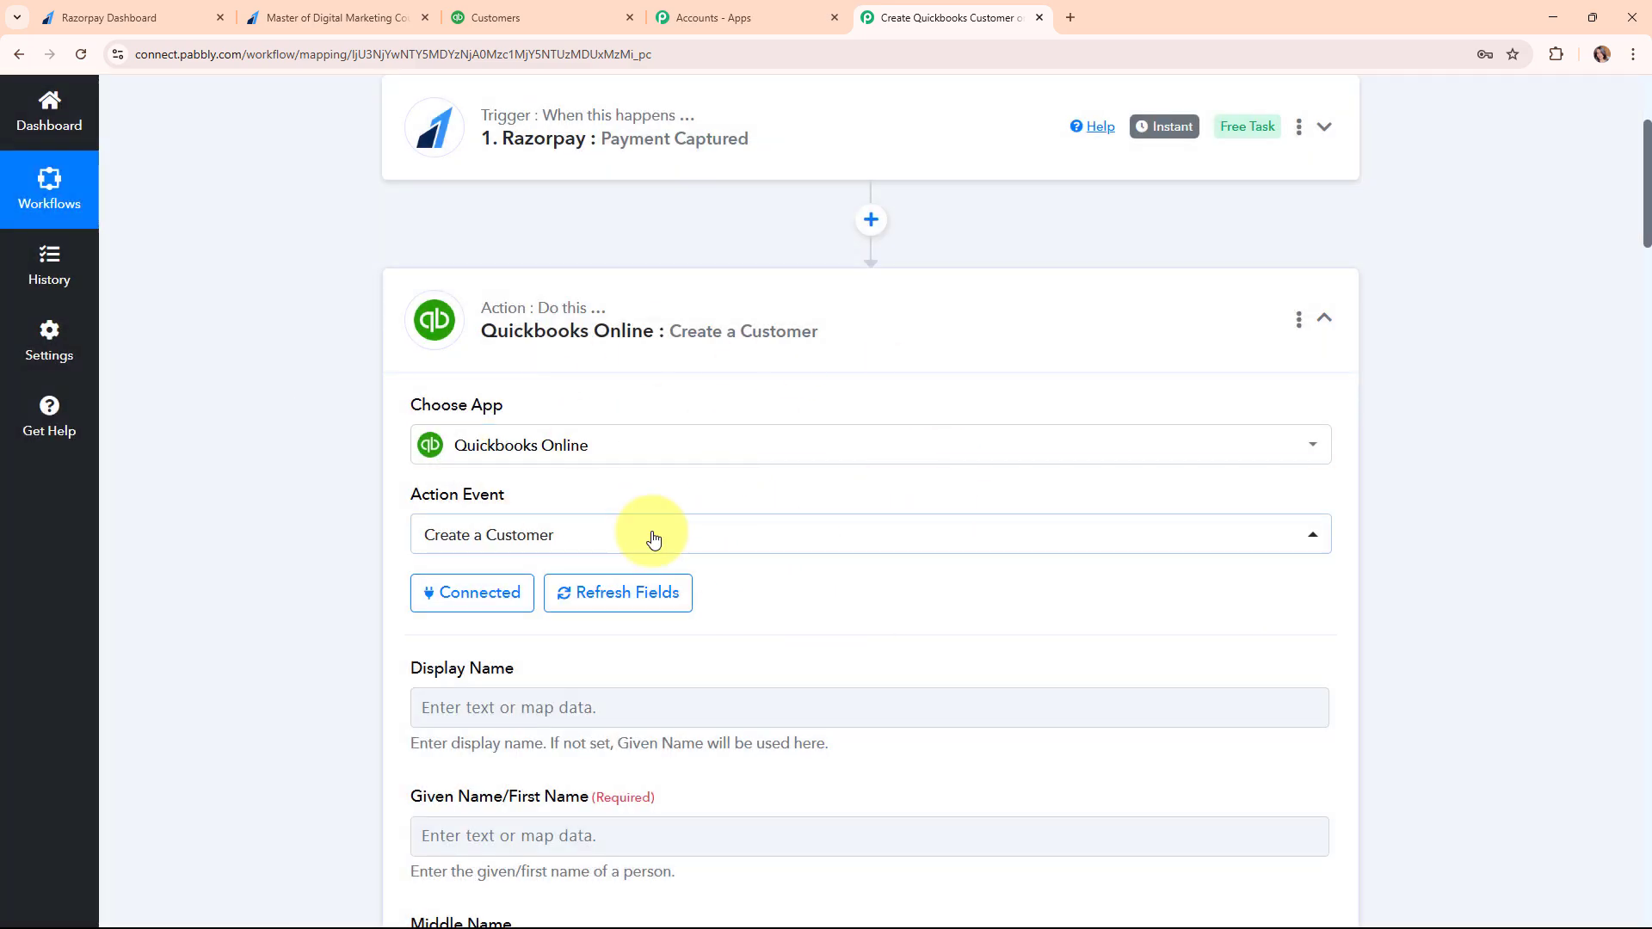
Check the existing customer list in QuickBooks, return to Pabbly Connect and look over the Create a Customer name fields.
left_click(552, 7)
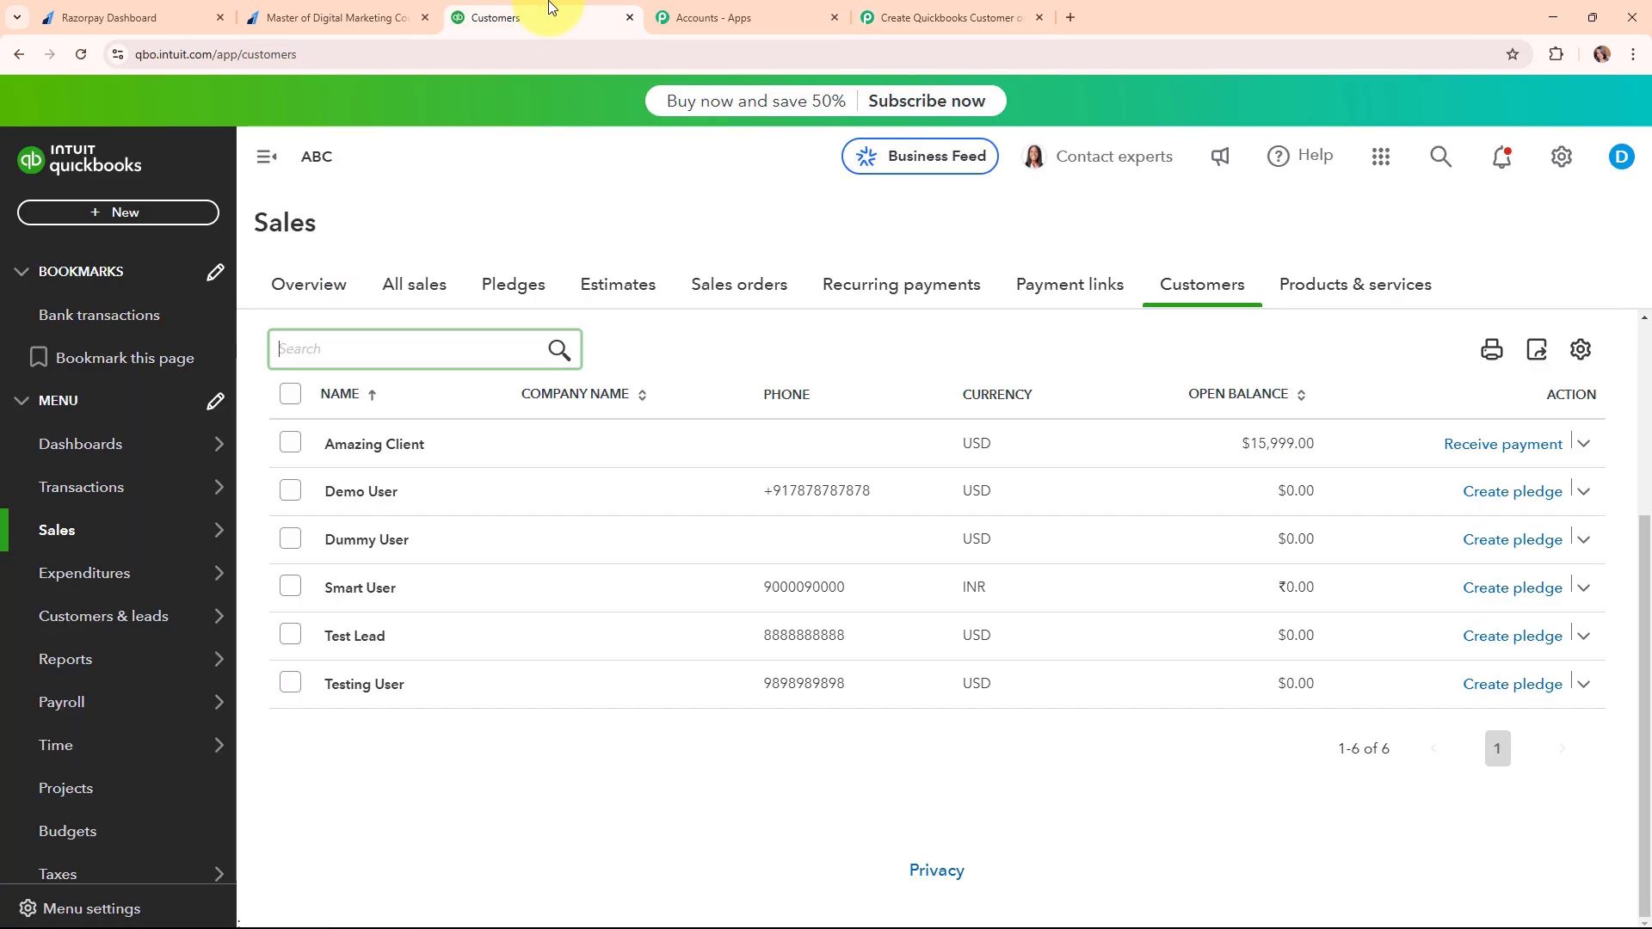
left_click(986, 17)
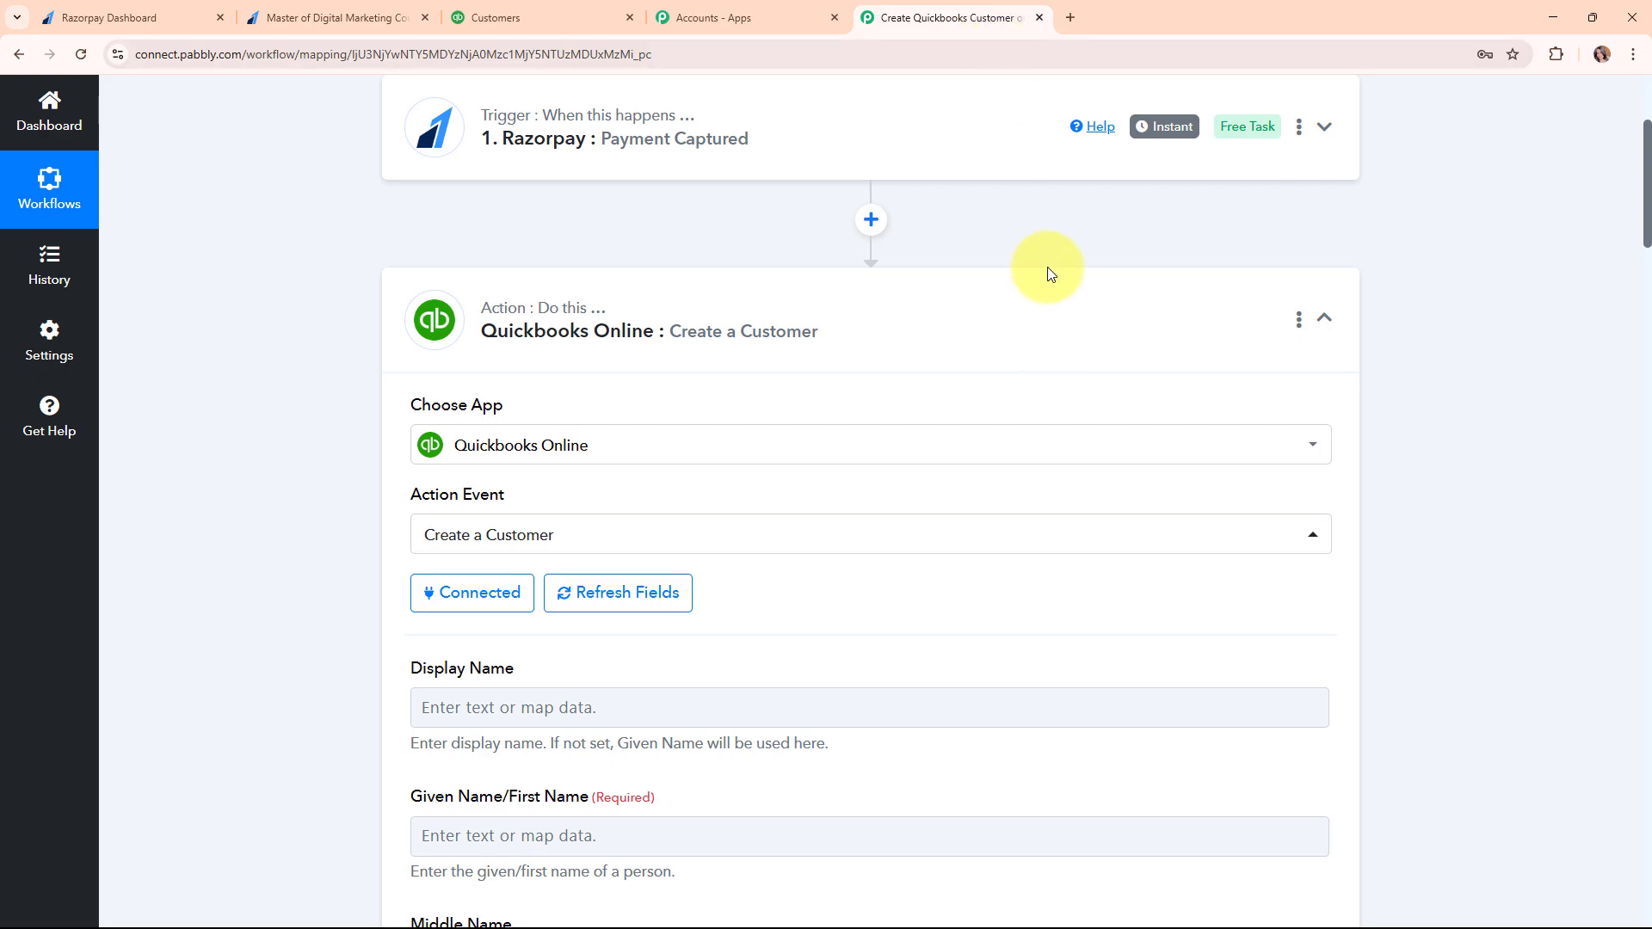
scroll(1003, 498, "down", 4)
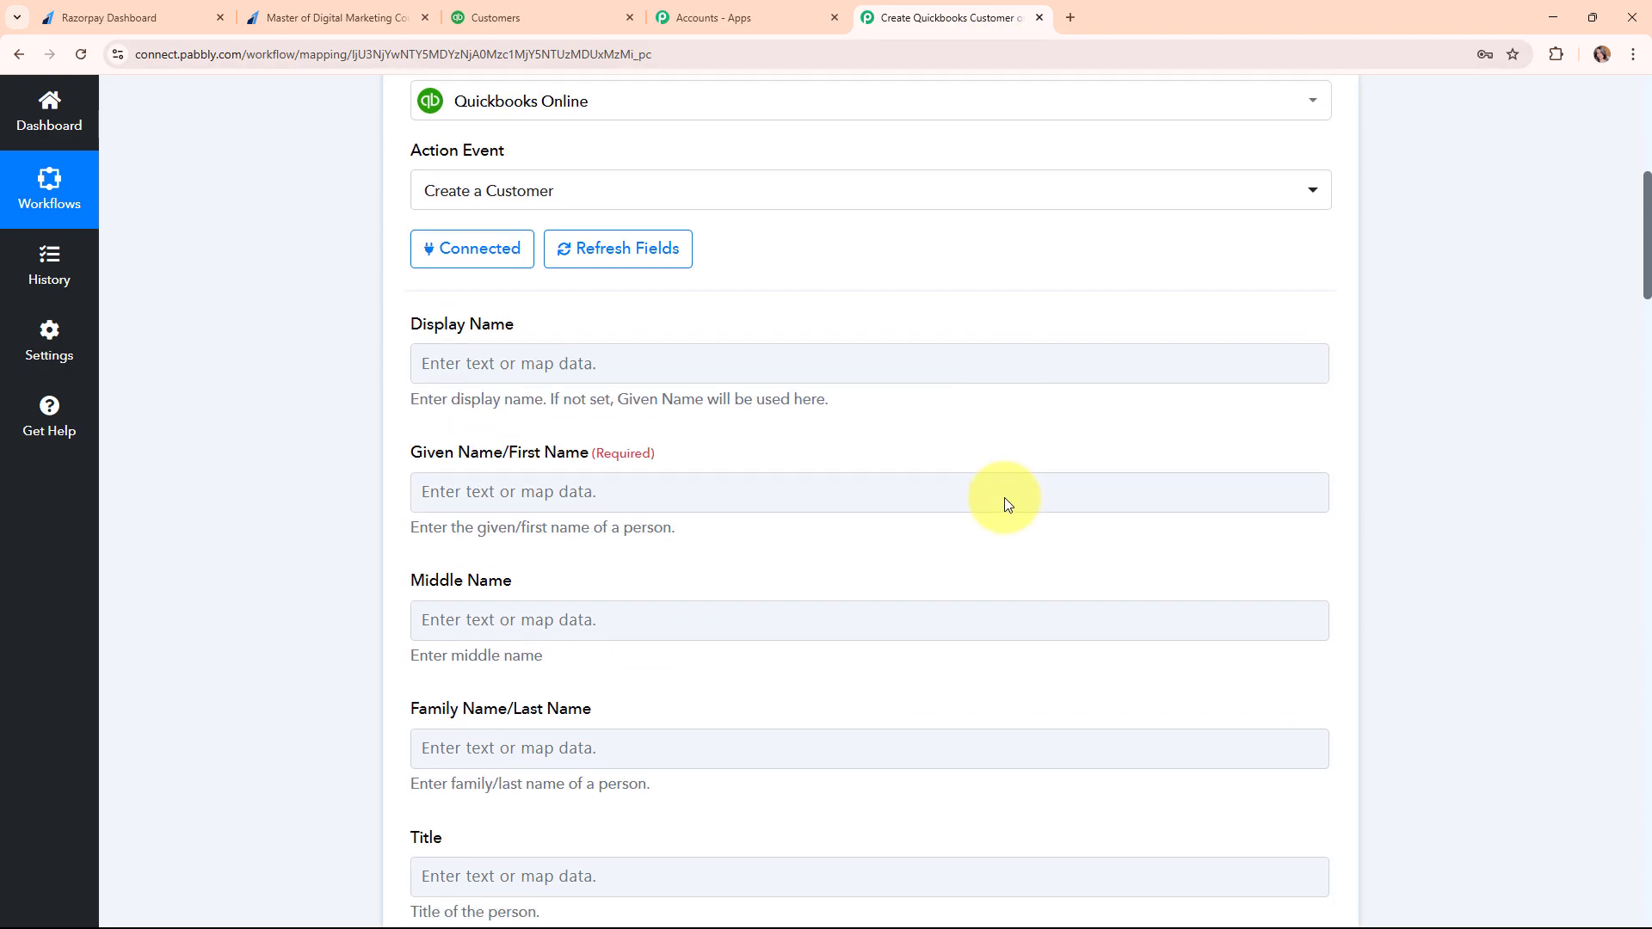
left_click(460, 365)
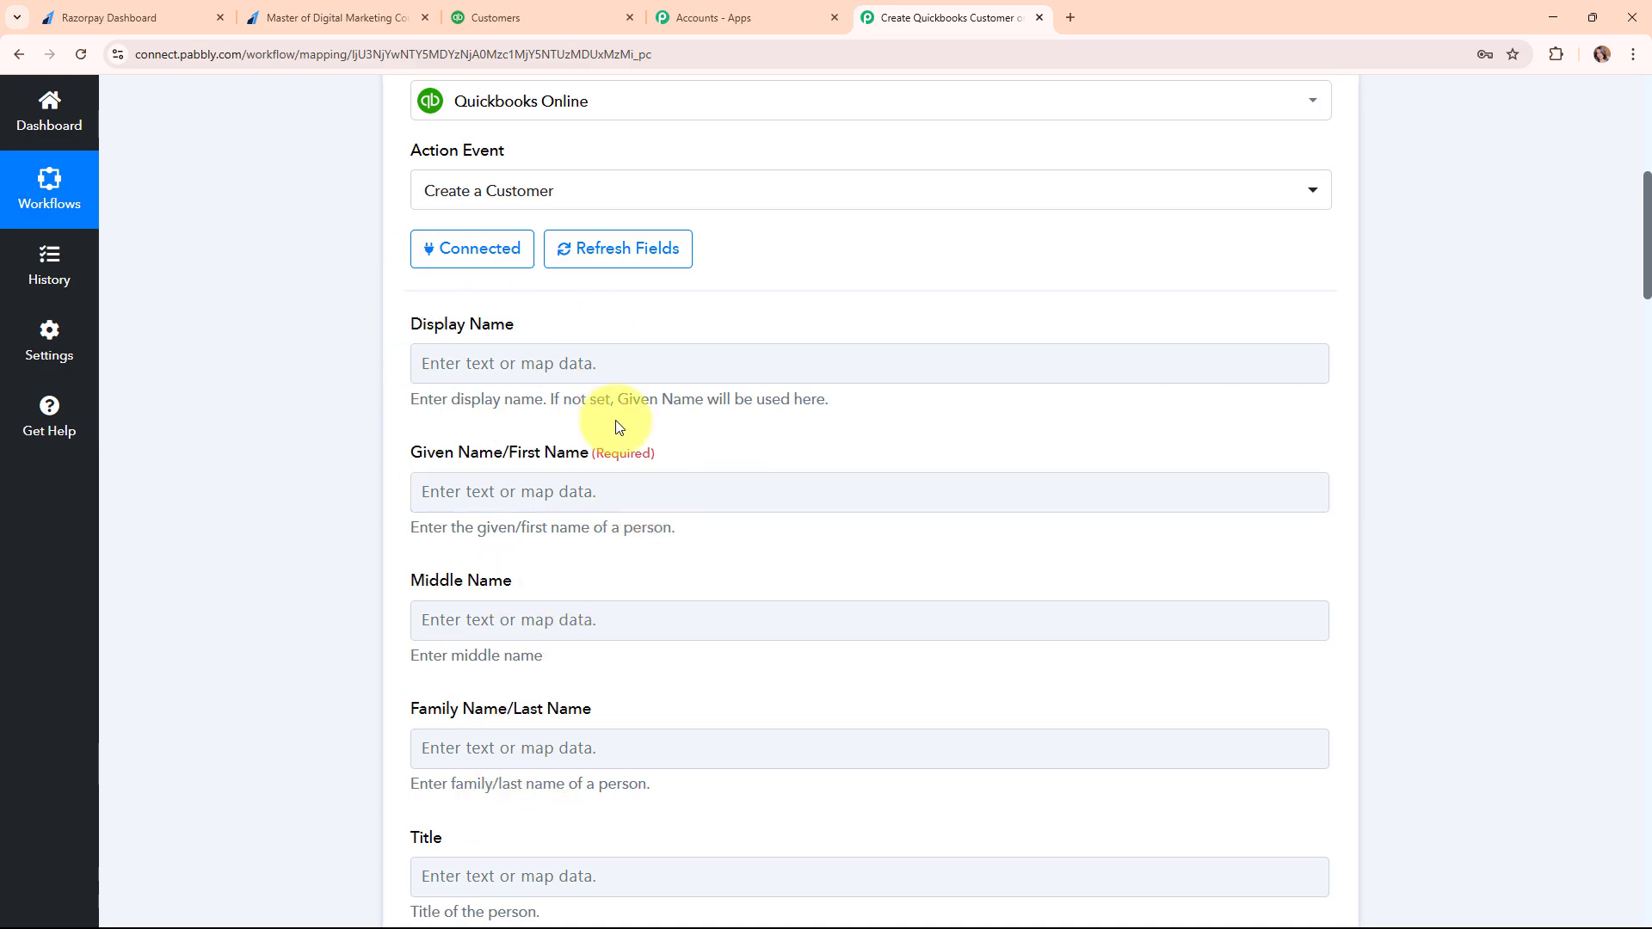
scroll(916, 451, "down", 1)
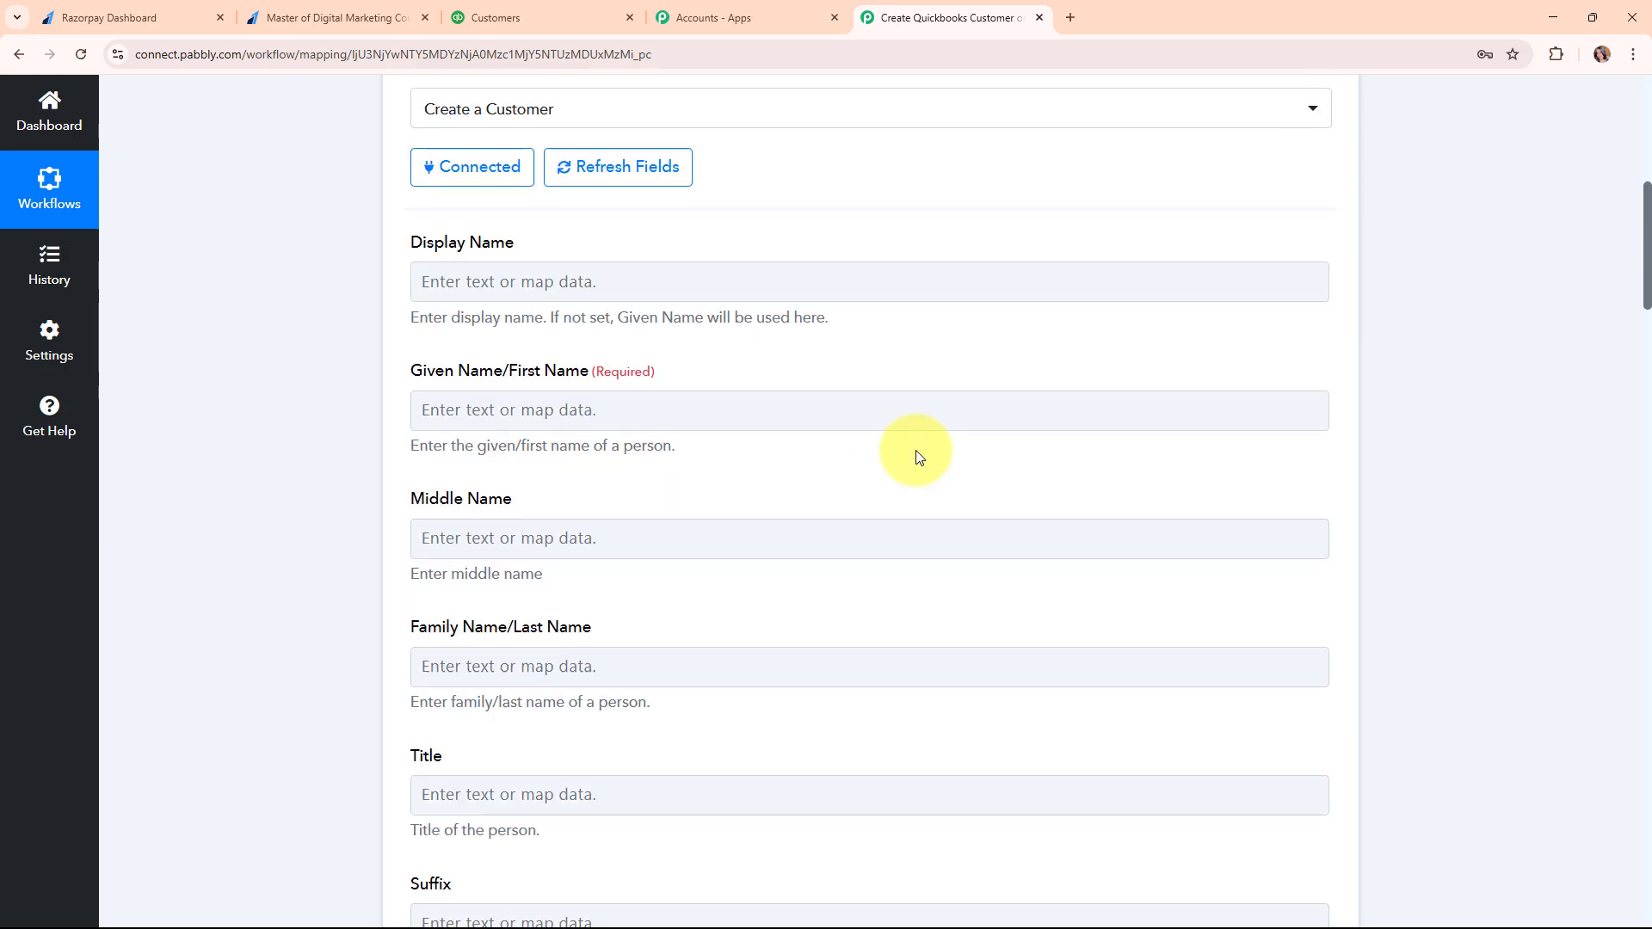
Map Given Name/First Name to the Razorpay trigger's Payload Payment Entity Notes First Name value.
left_click(452, 407)
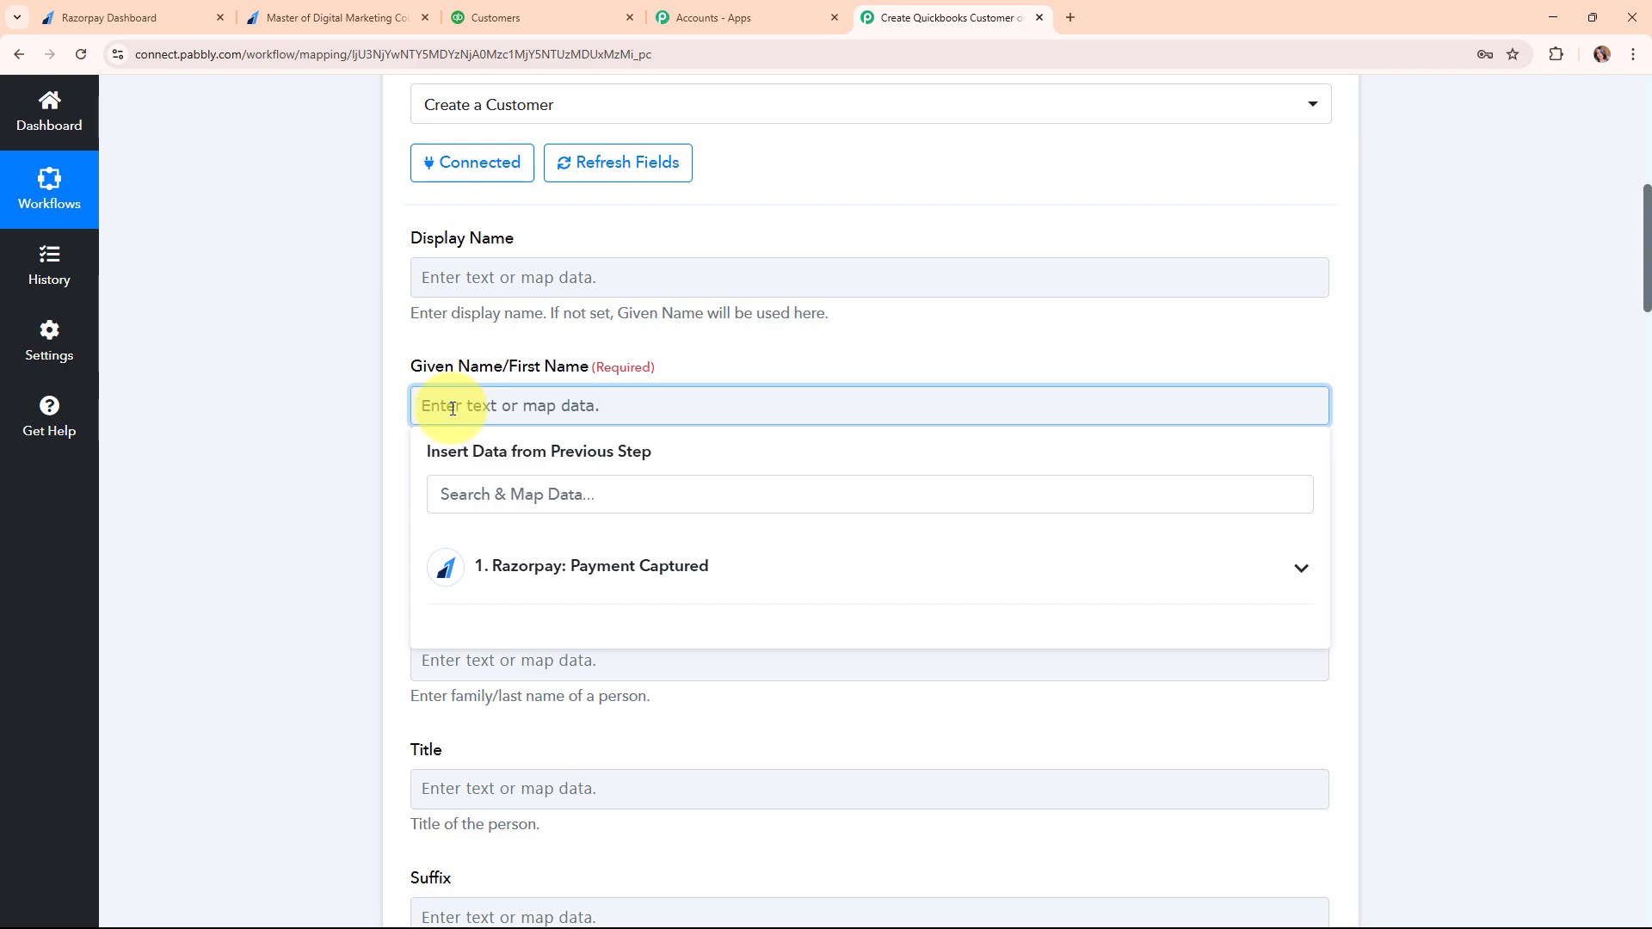
left_click(723, 582)
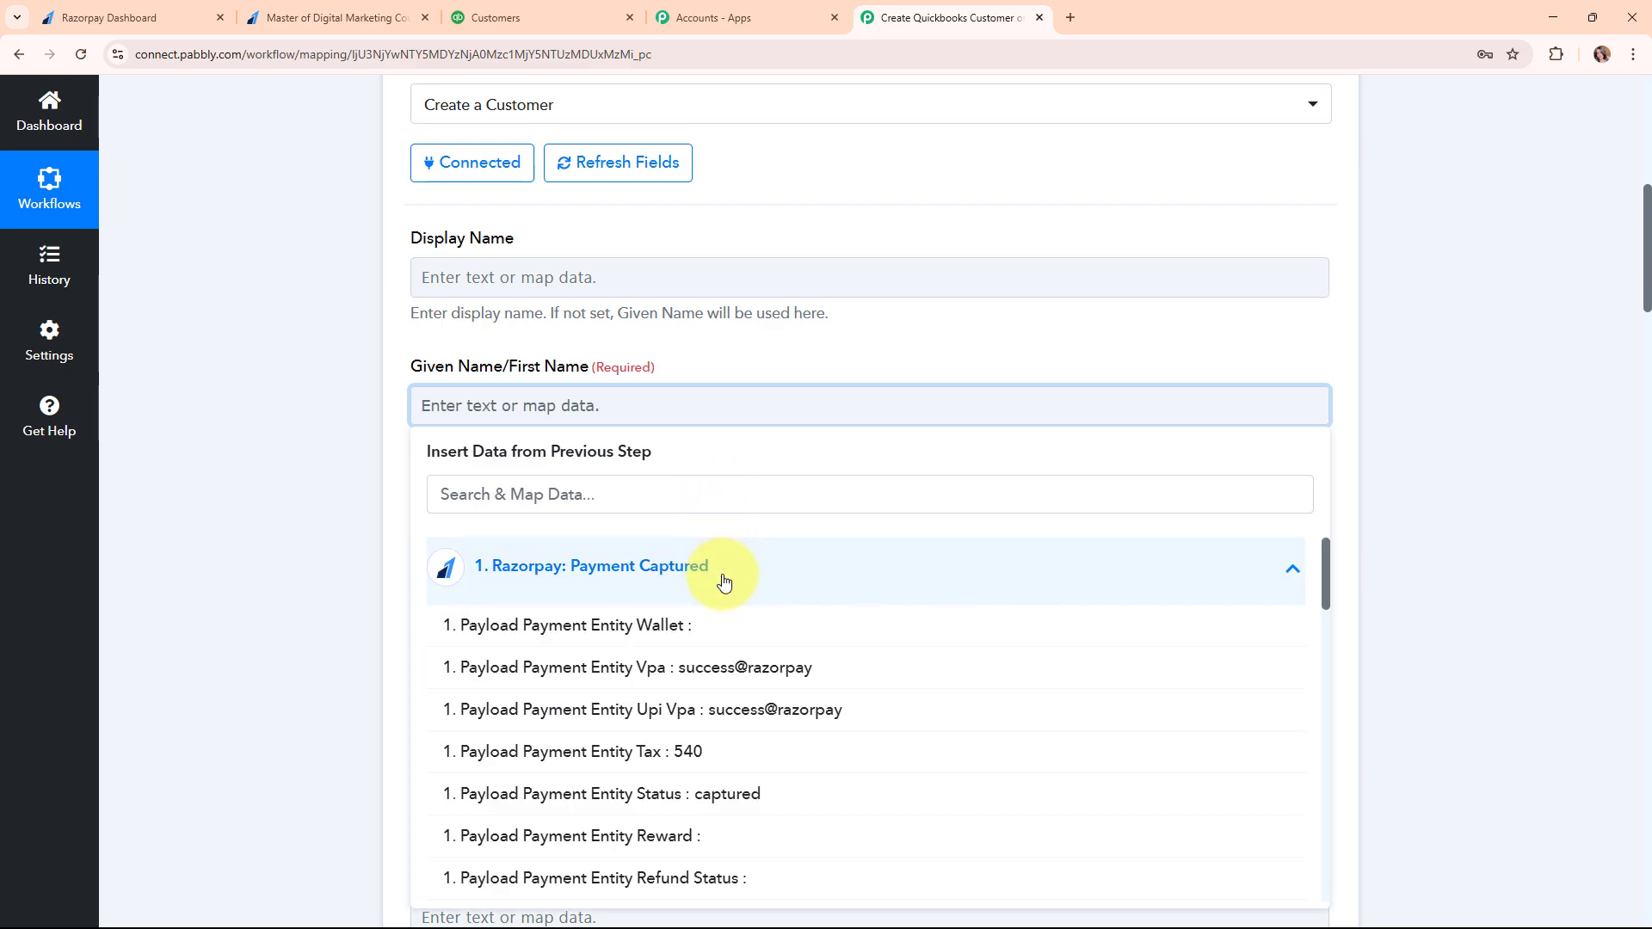
scroll(706, 757, "down", 5)
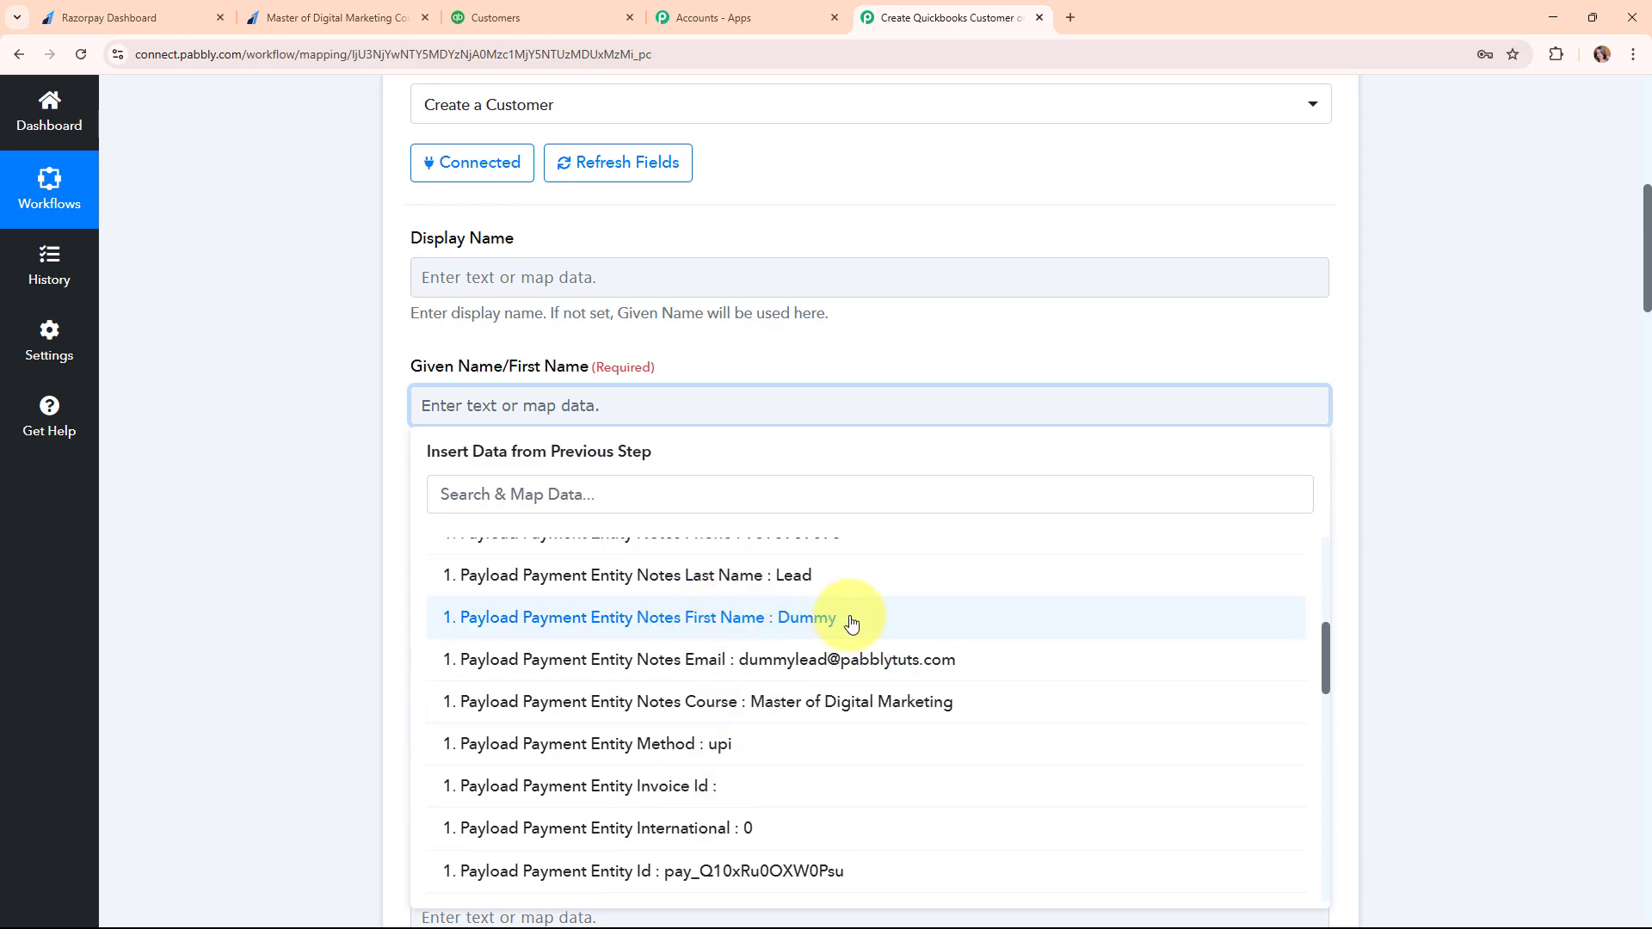
left_click(709, 621)
left_click(324, 534)
Map Family Name/Last Name to the Razorpay trigger's Payload Payment Entity Notes Last Name value.
scroll(824, 585, "down", 2)
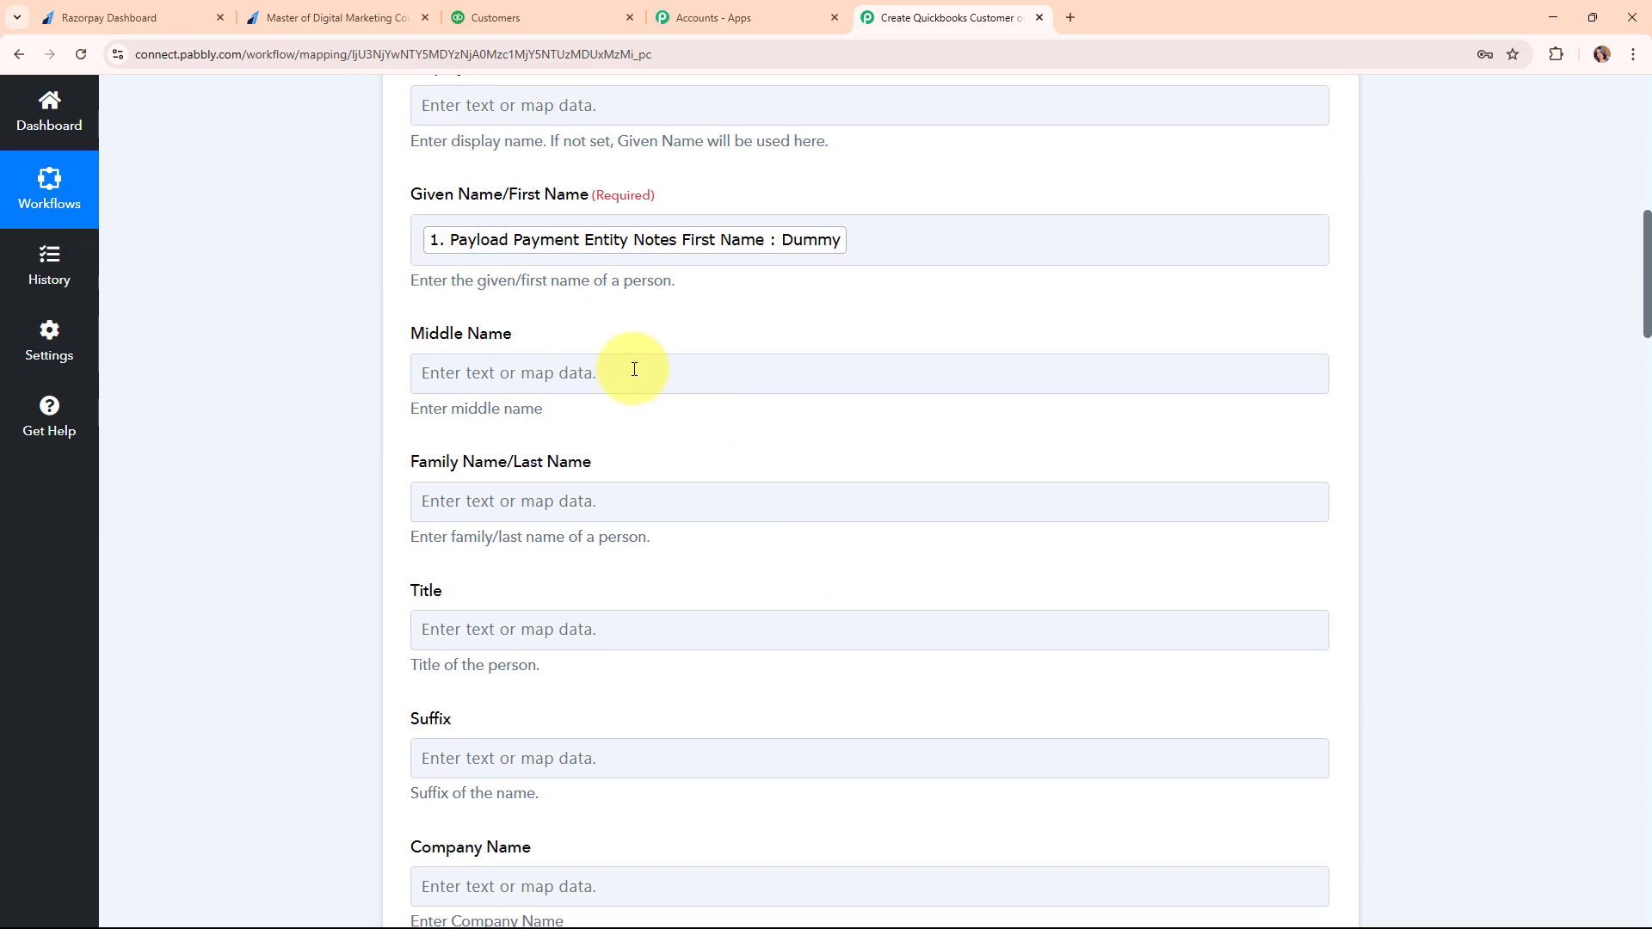
left_click(596, 503)
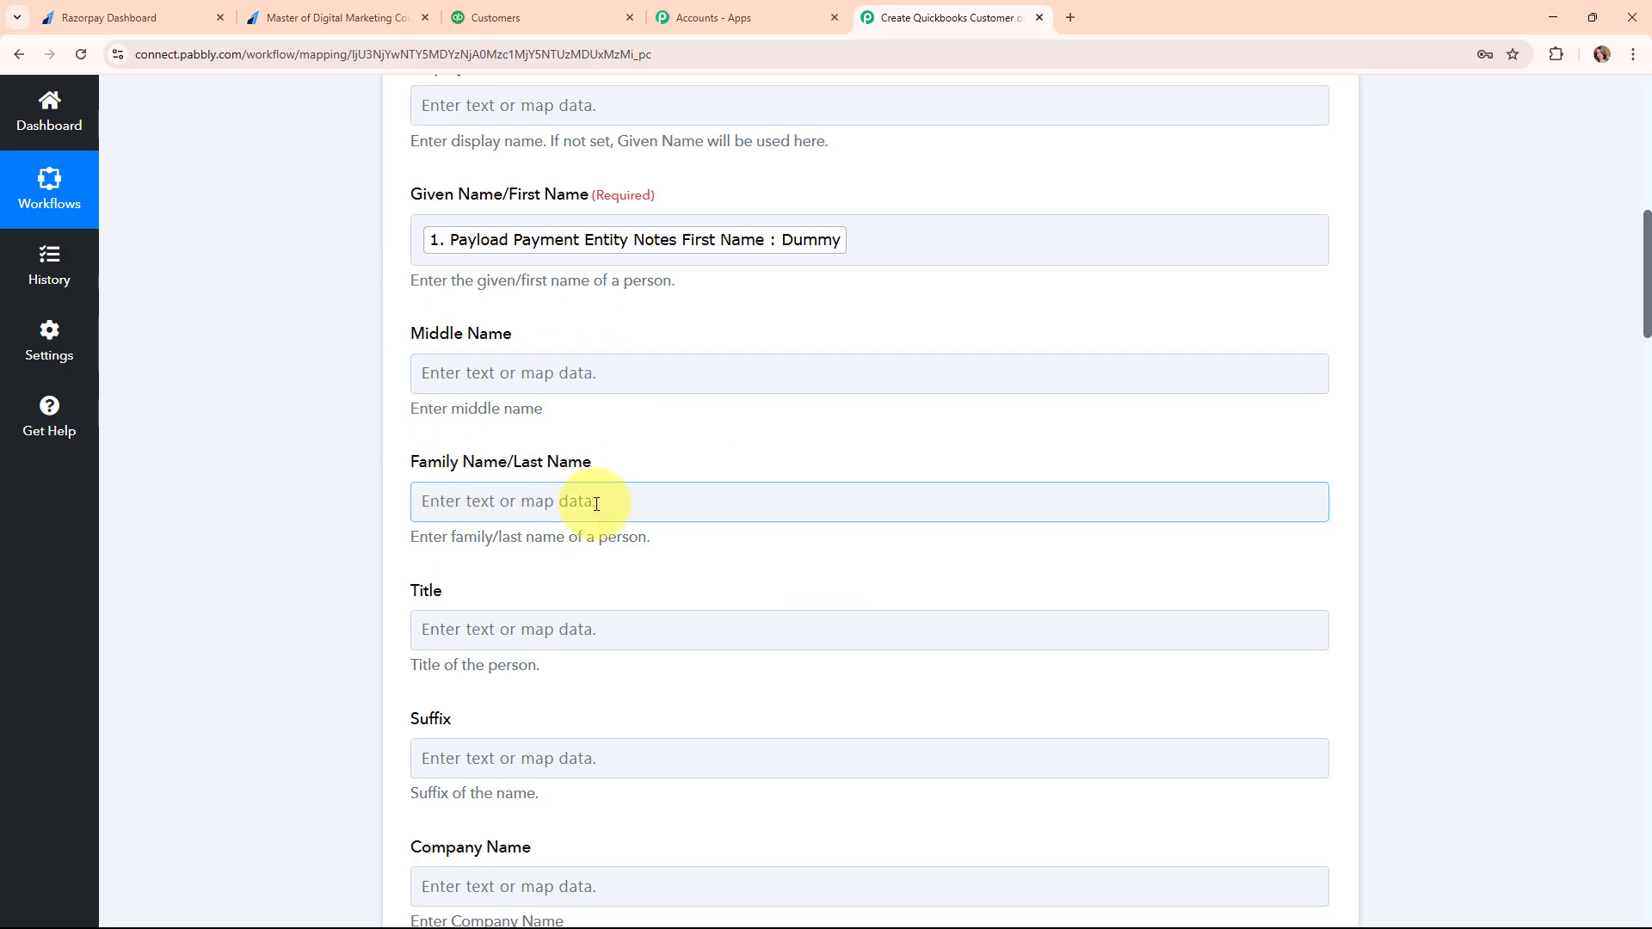
left_click(426, 504)
left_click(682, 667)
scroll(903, 739, "down", 6)
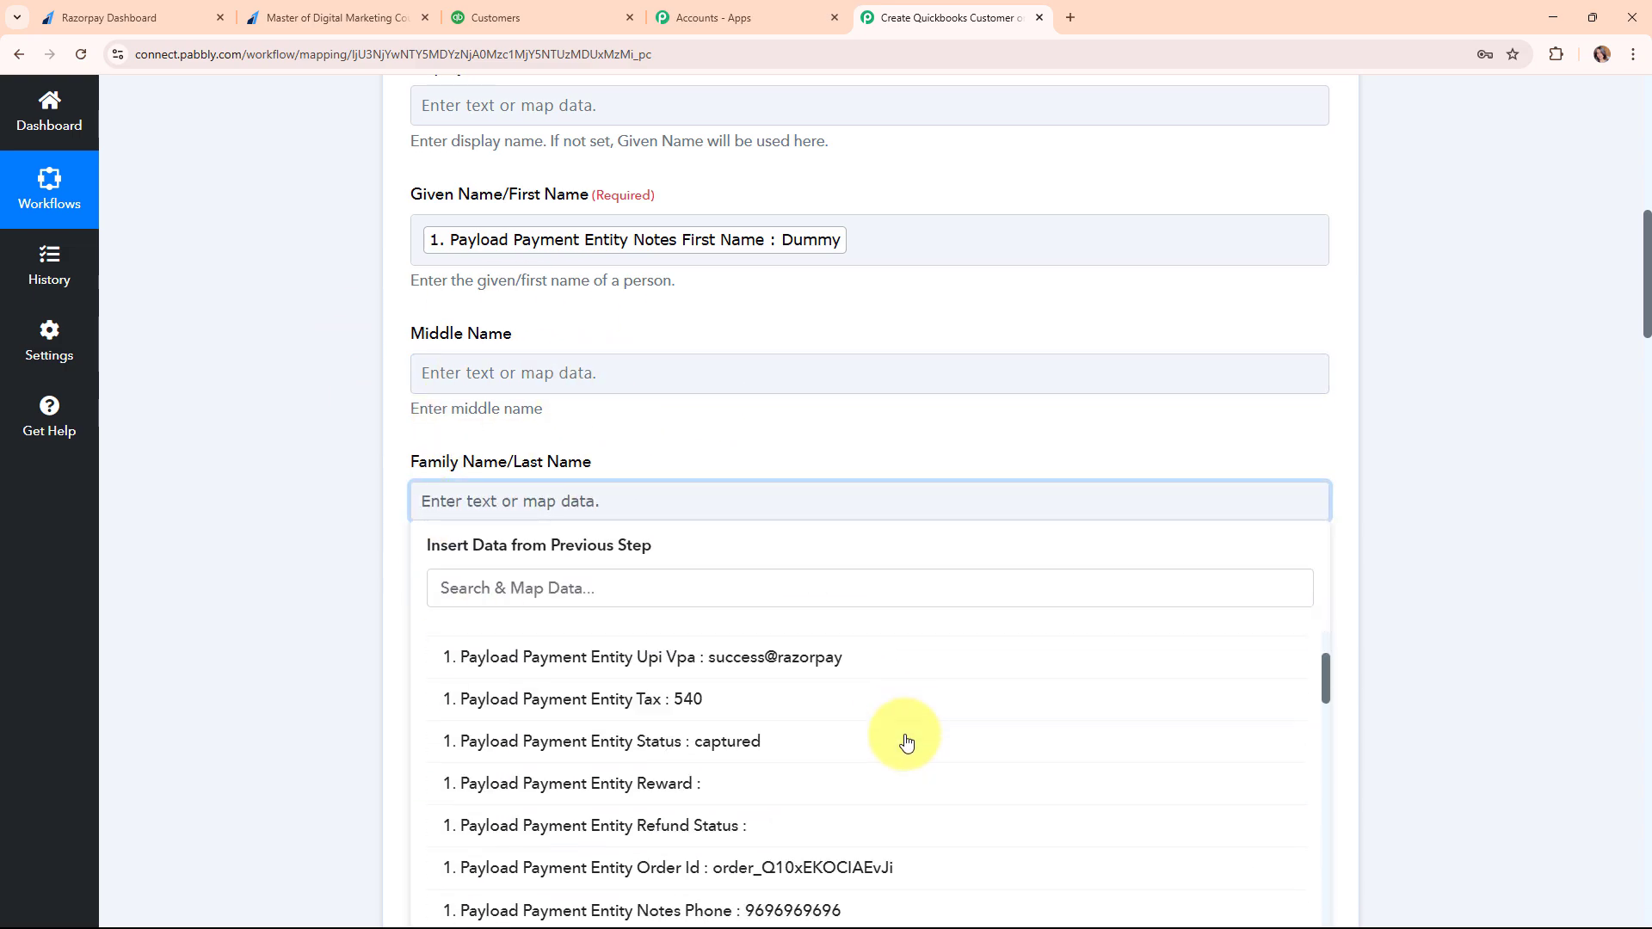
left_click(878, 670)
left_click(383, 591)
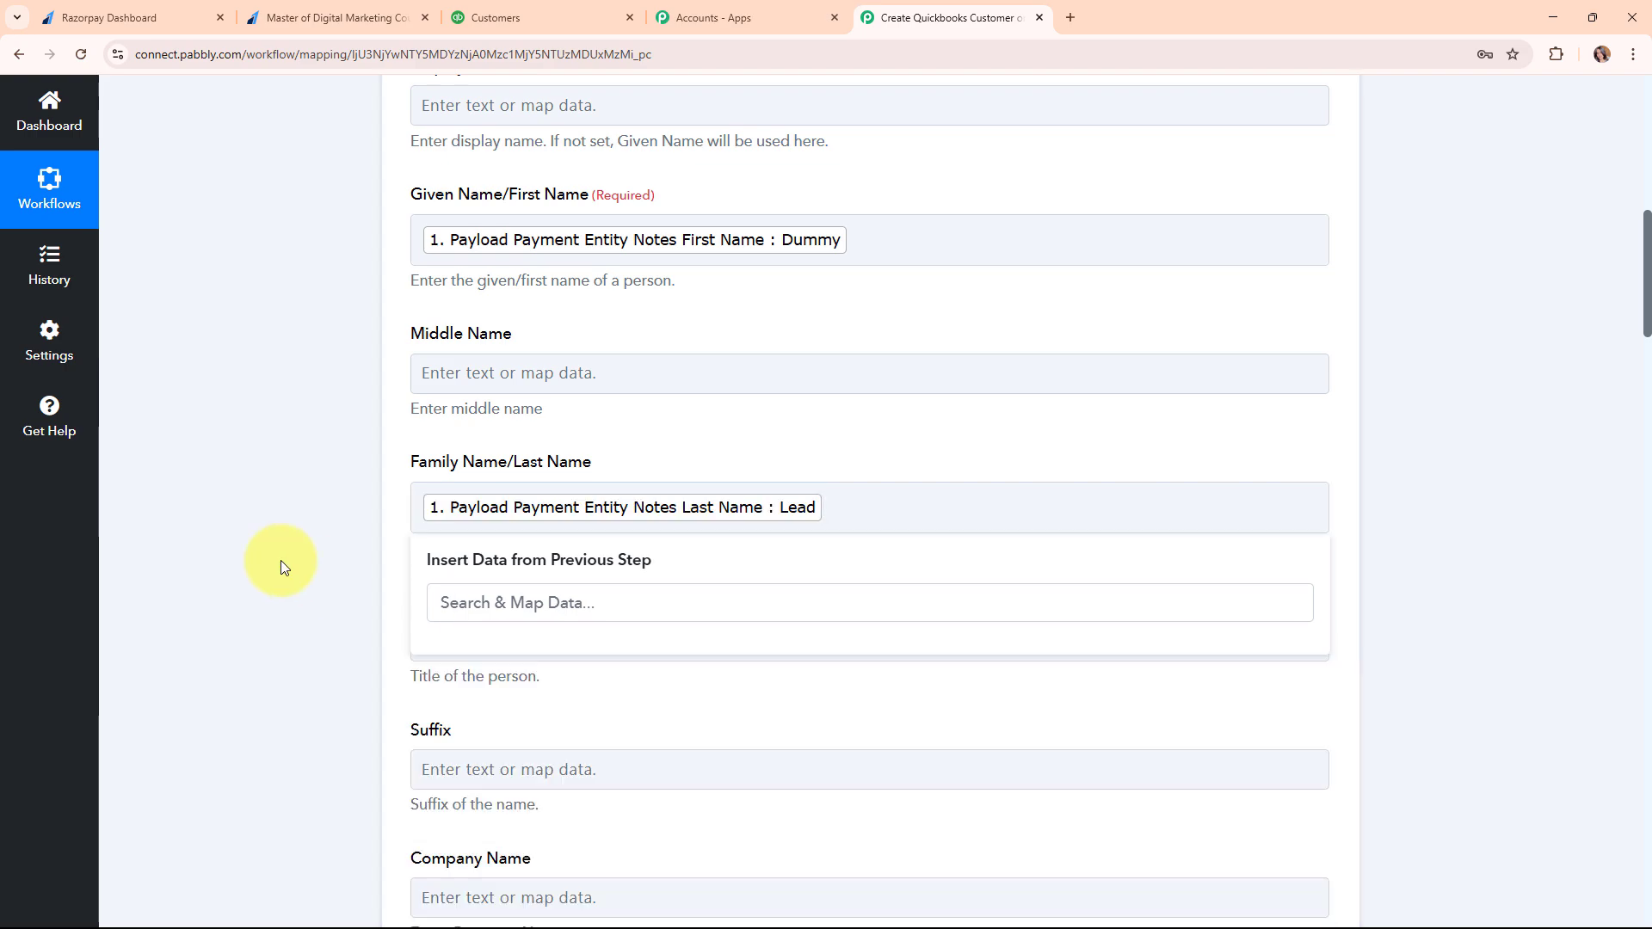
Map Phone Number to the Razorpay trigger's Payload Payment Entity Notes Phone value.
scroll(1122, 663, "down", 5)
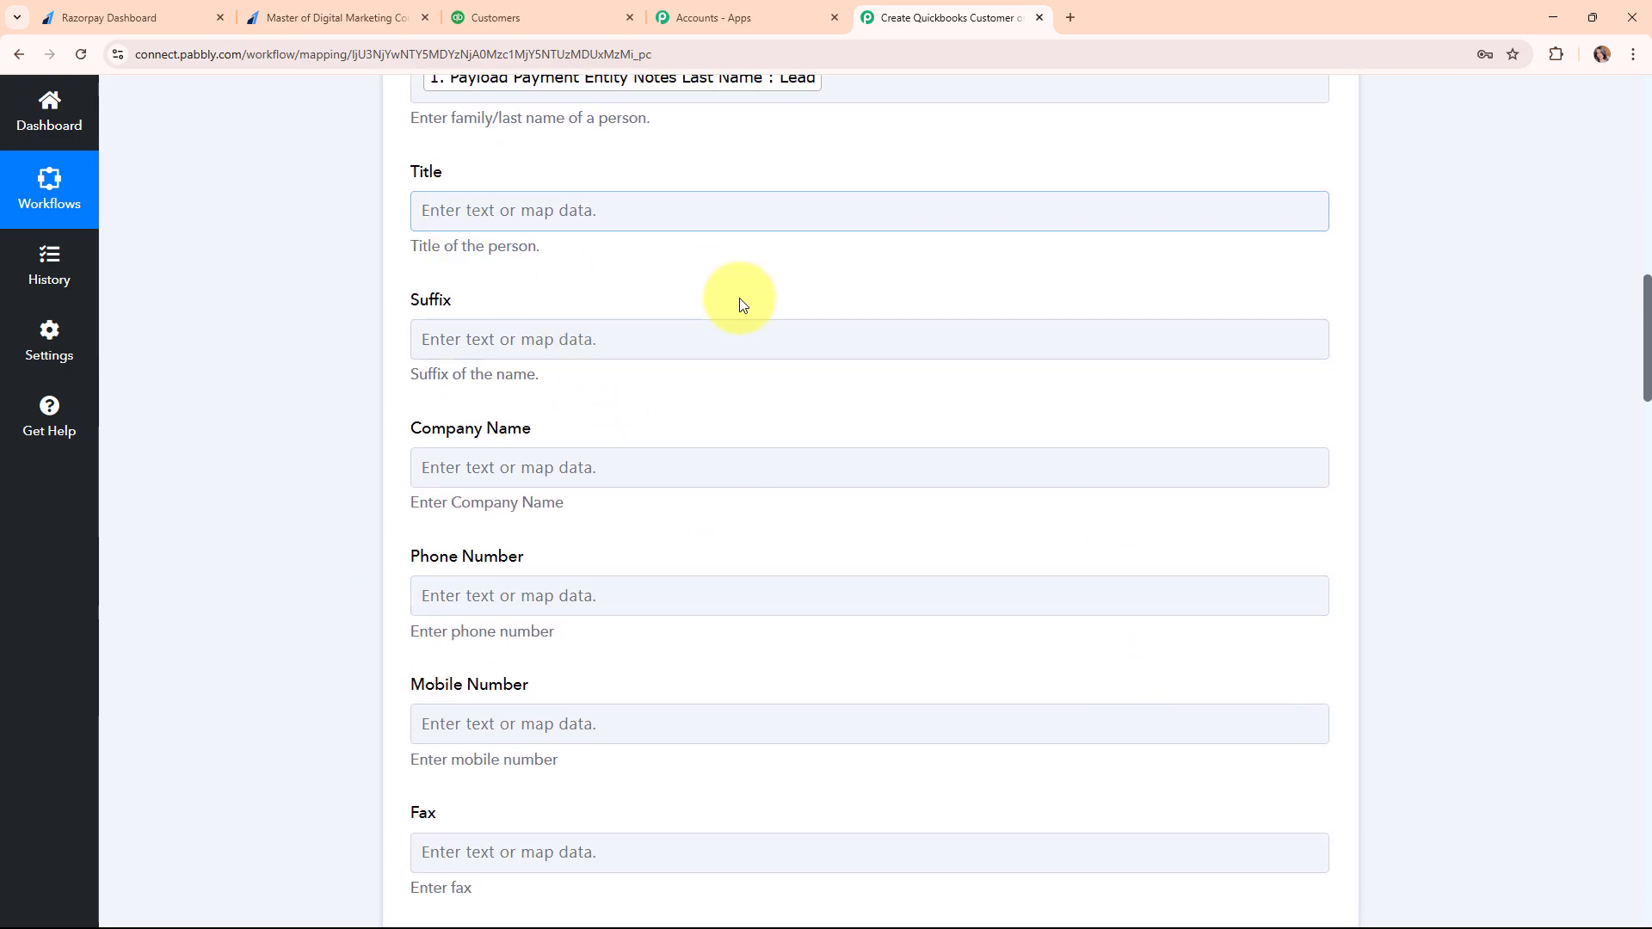
left_click(786, 467)
scroll(791, 469, "down", 2)
scroll(793, 469, "down", 1)
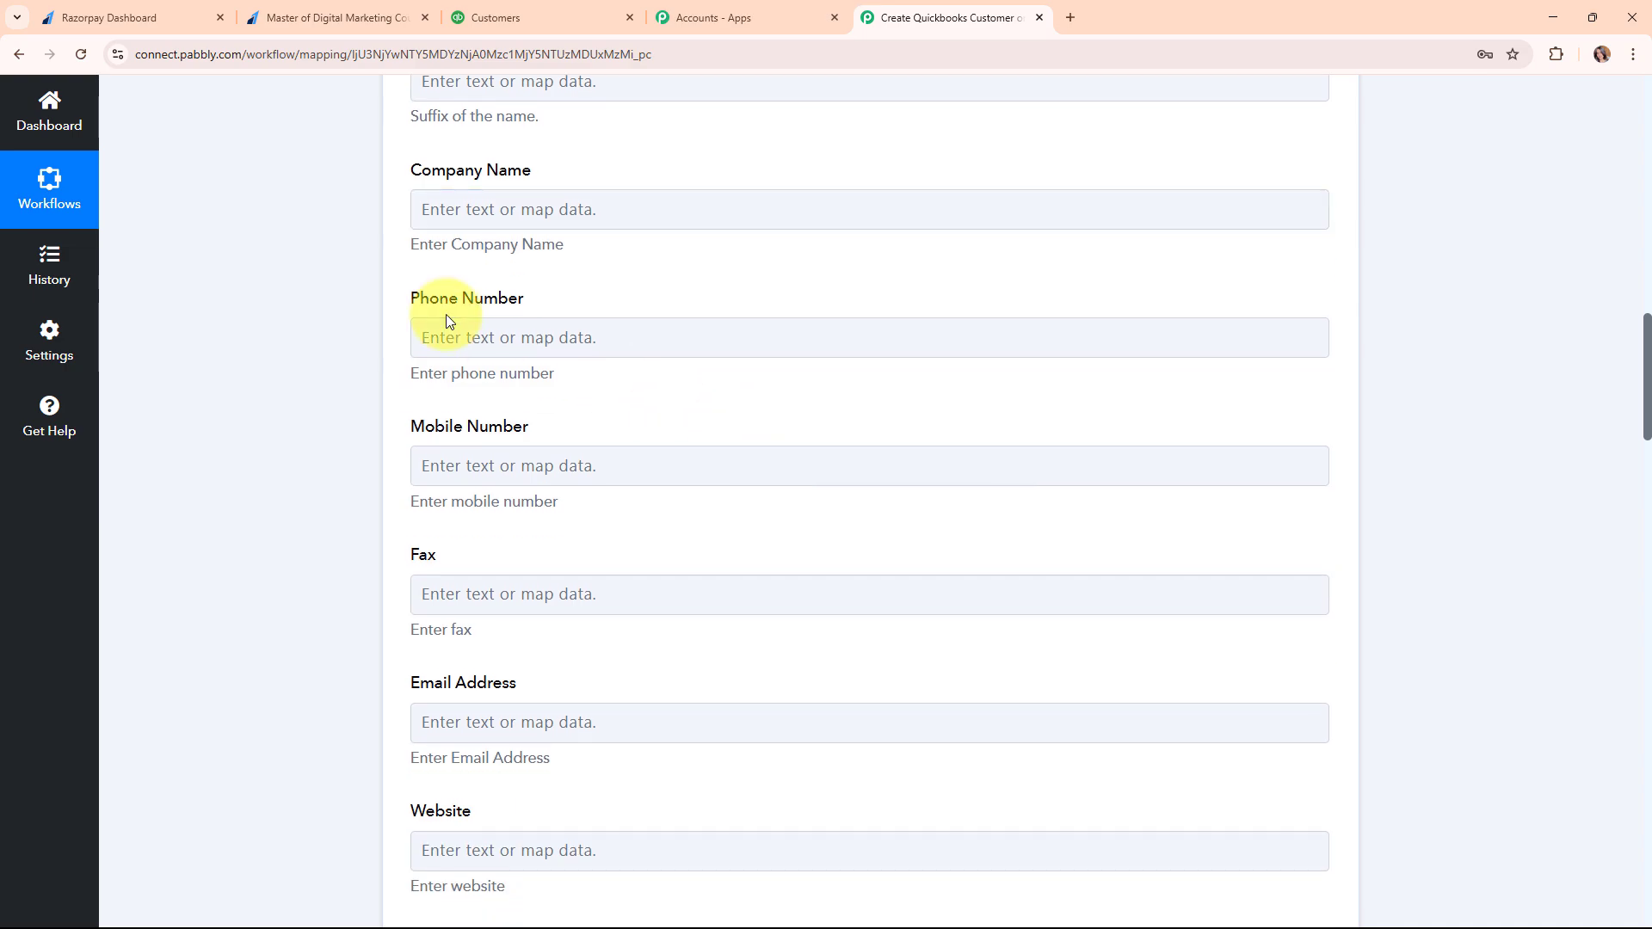
left_click(435, 332)
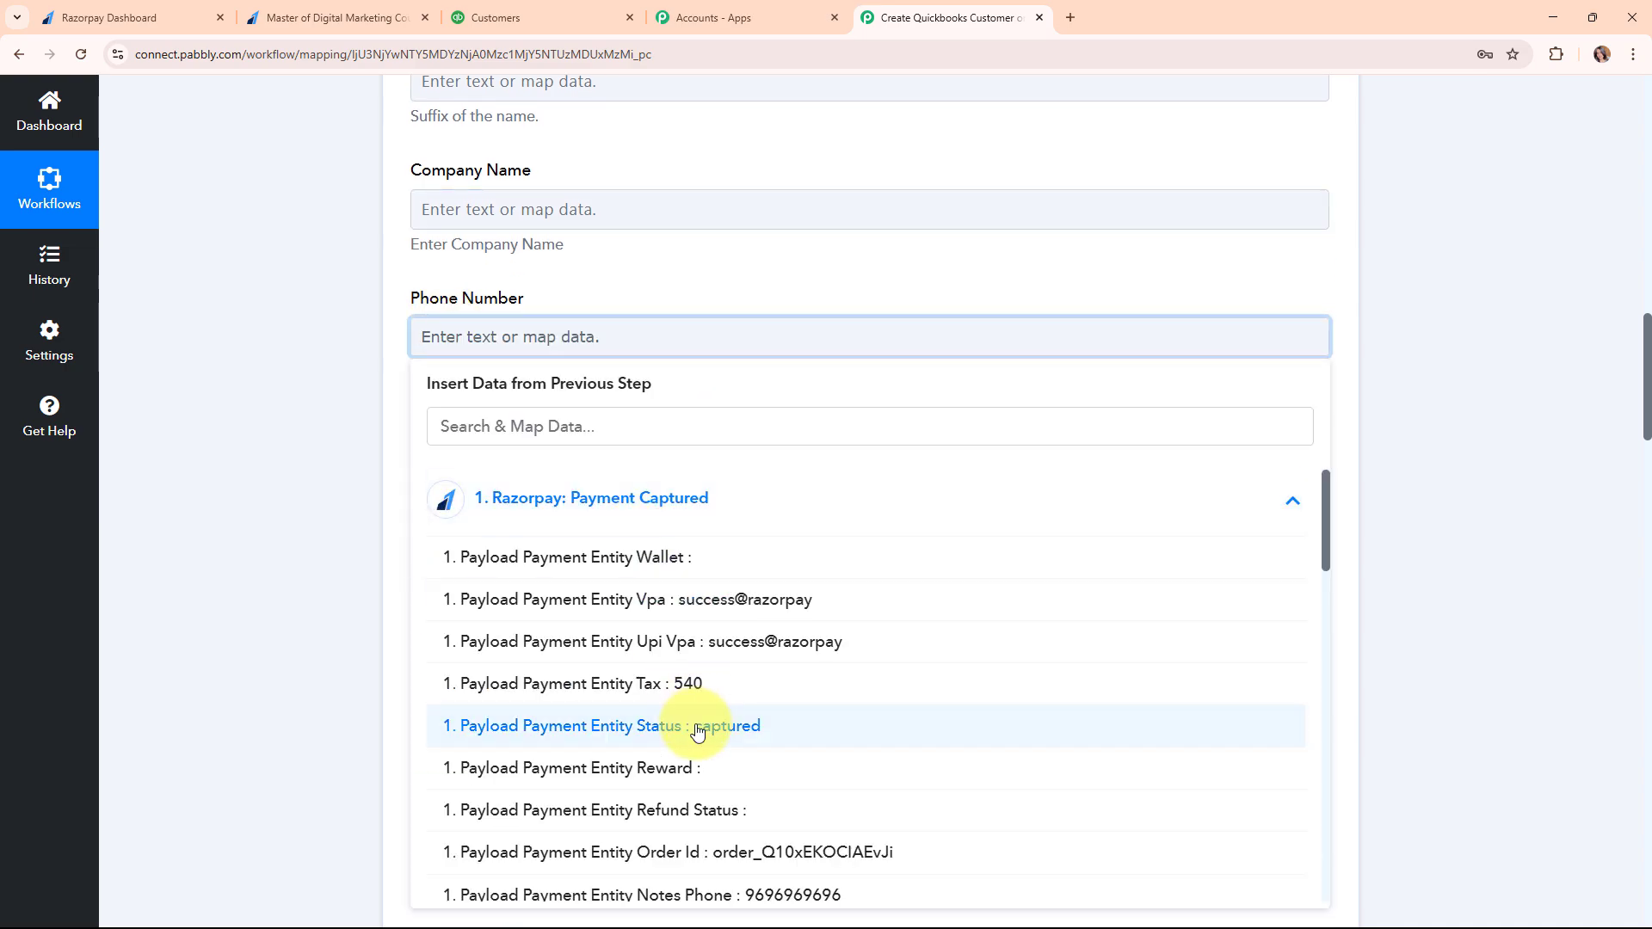
scroll(706, 663, "down", 4)
left_click(701, 590)
Map Email Address to the Razorpay trigger's Payload Payment Entity Notes Email value.
scroll(814, 587, "down", 3)
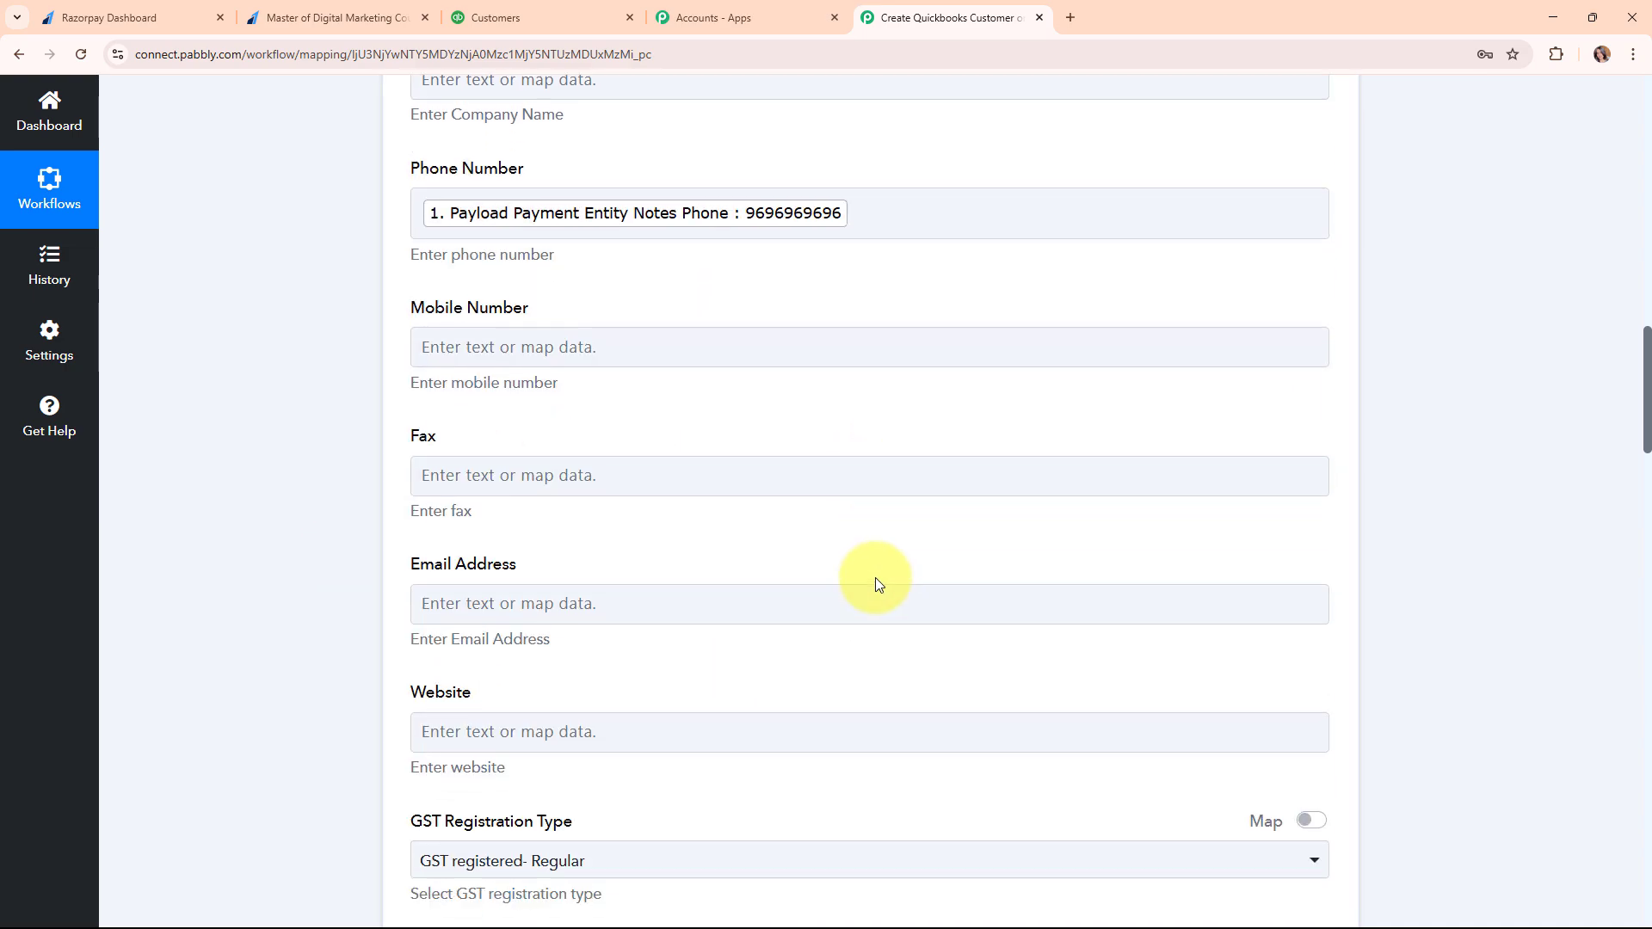
left_click(530, 476)
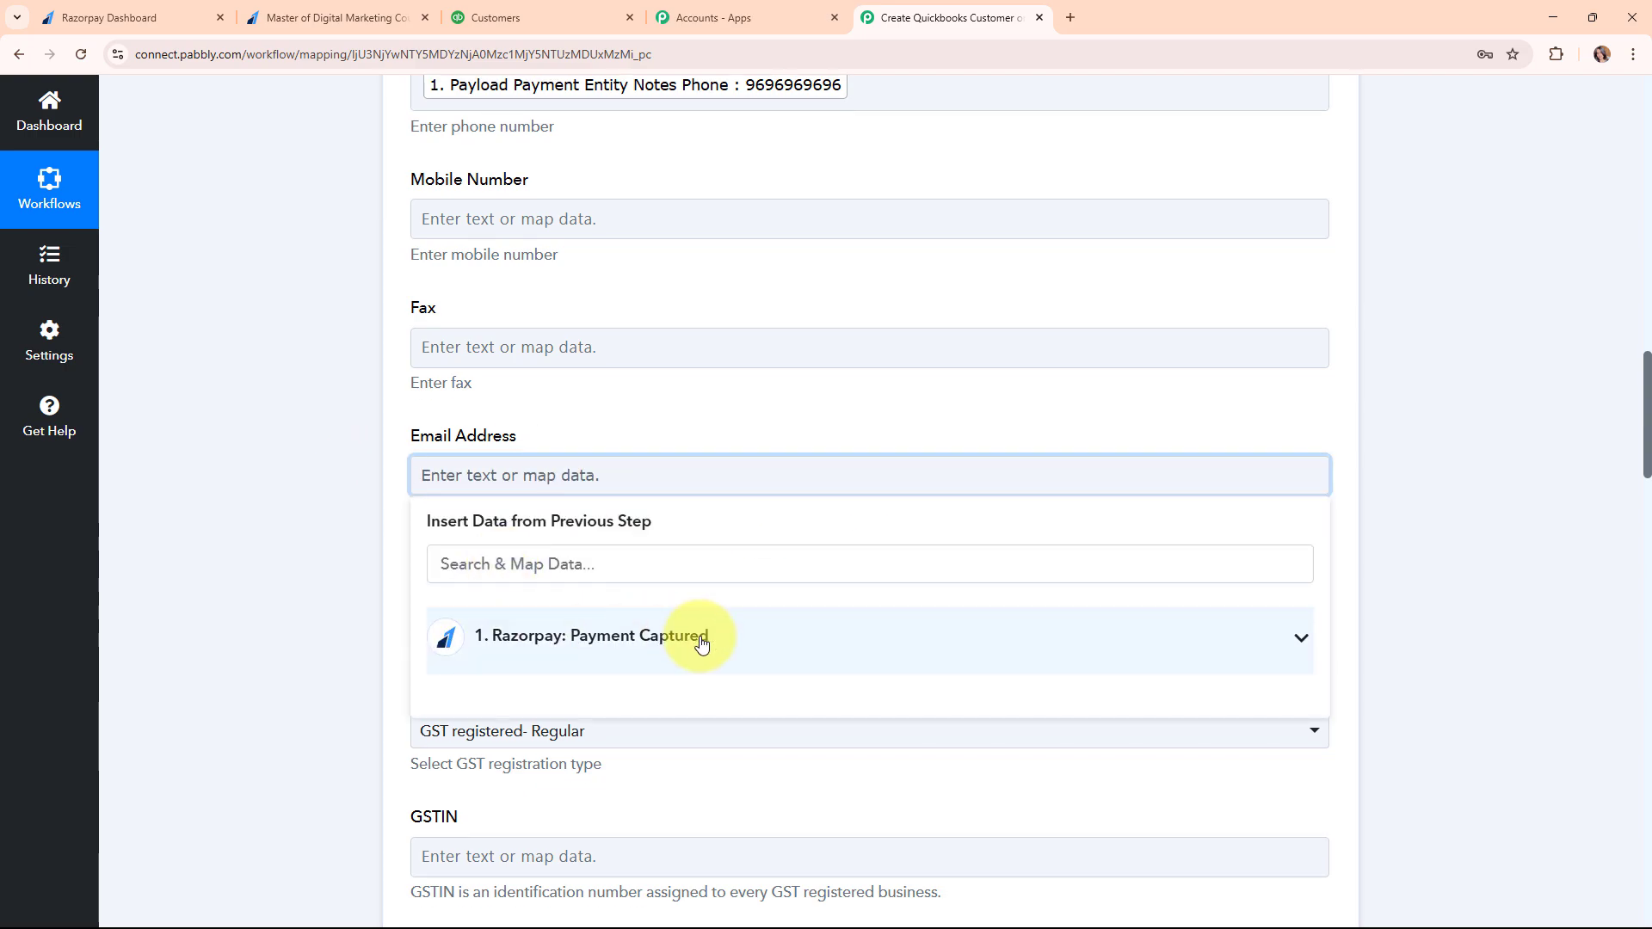
left_click(689, 634)
scroll(833, 634, "down", 2)
scroll(892, 829, "down", 1)
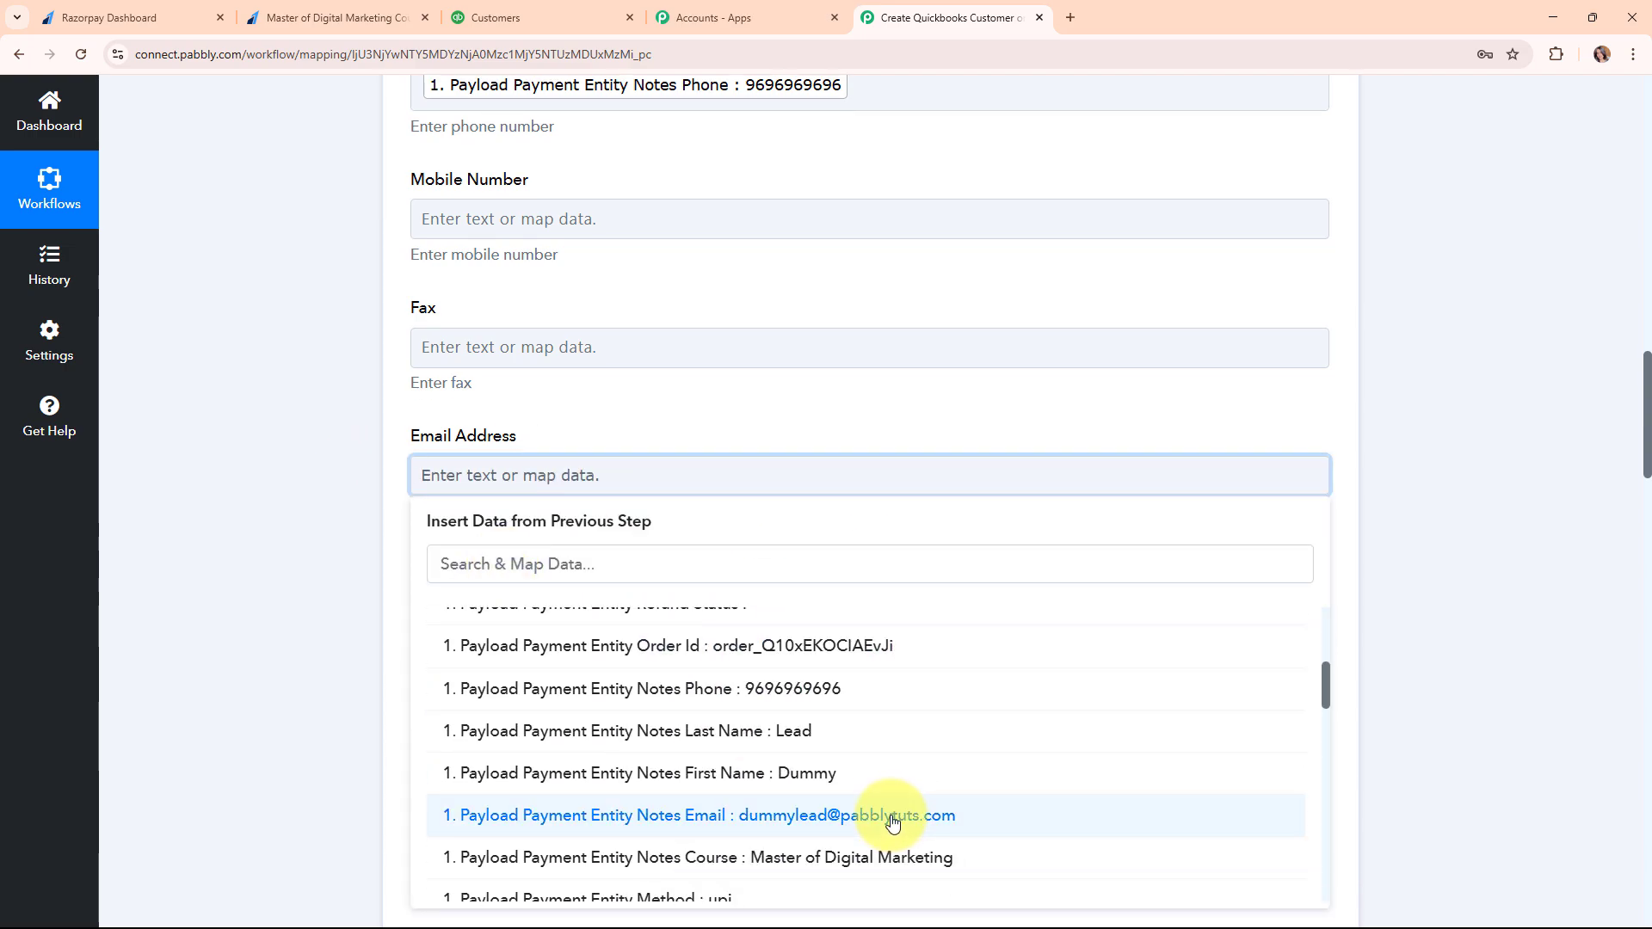
left_click(896, 812)
Leave the remaining customer fields unmapped, save the action with a test request and look through the response received.
scroll(948, 430, "down", 4)
scroll(842, 499, "down", 10)
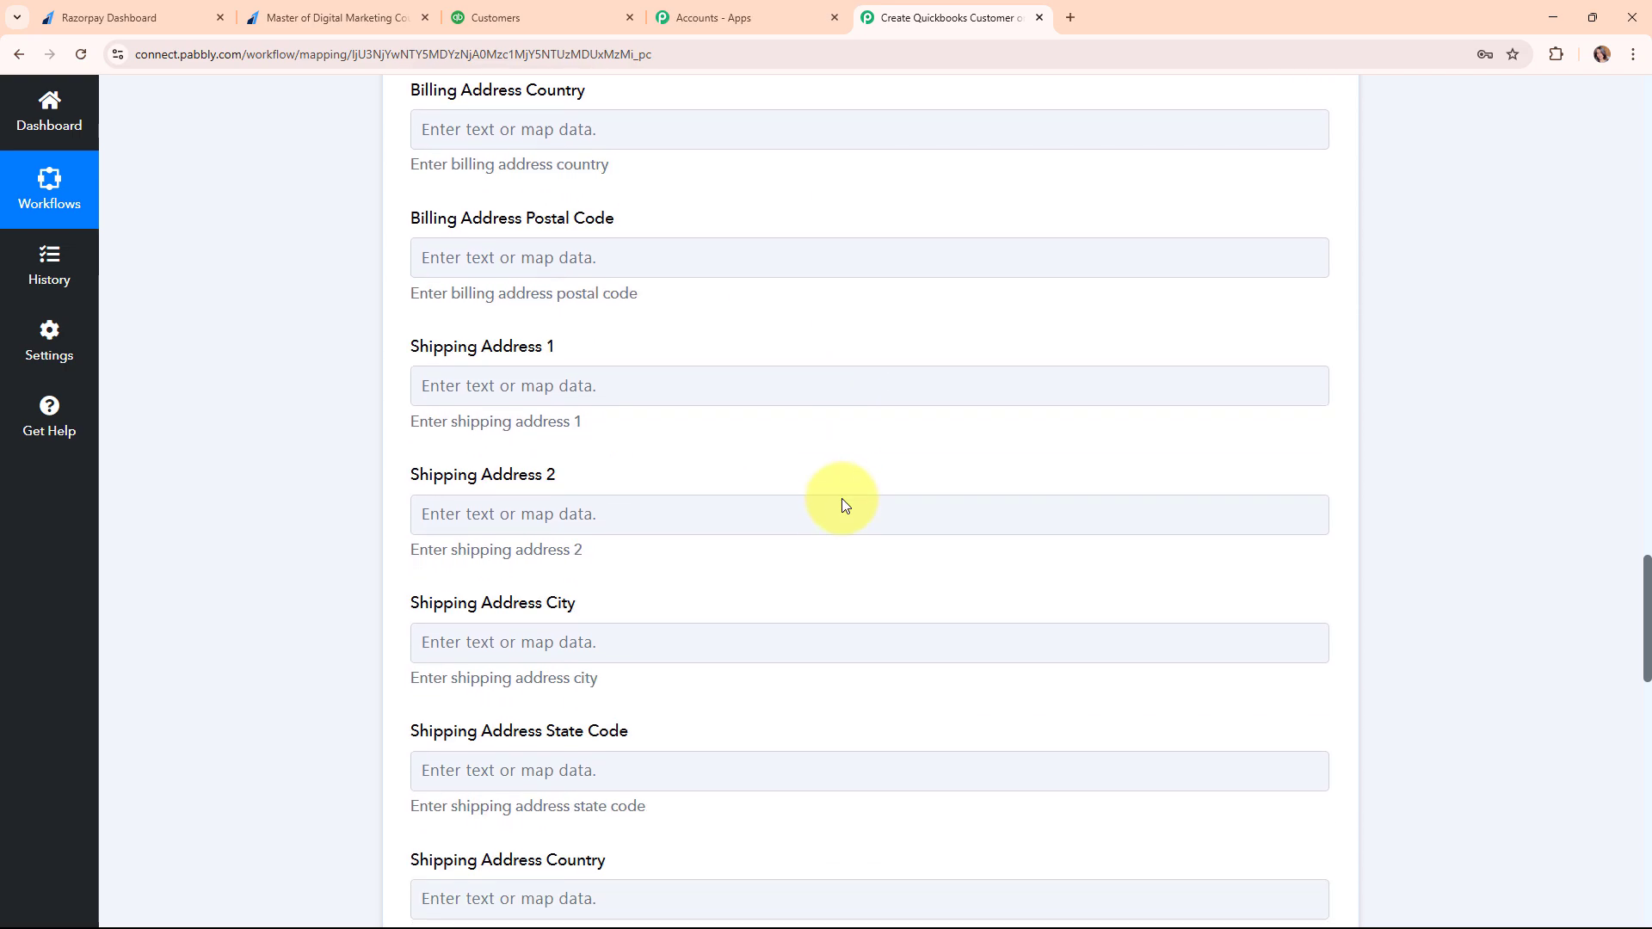
scroll(842, 505, "down", 5)
scroll(842, 503, "down", 3)
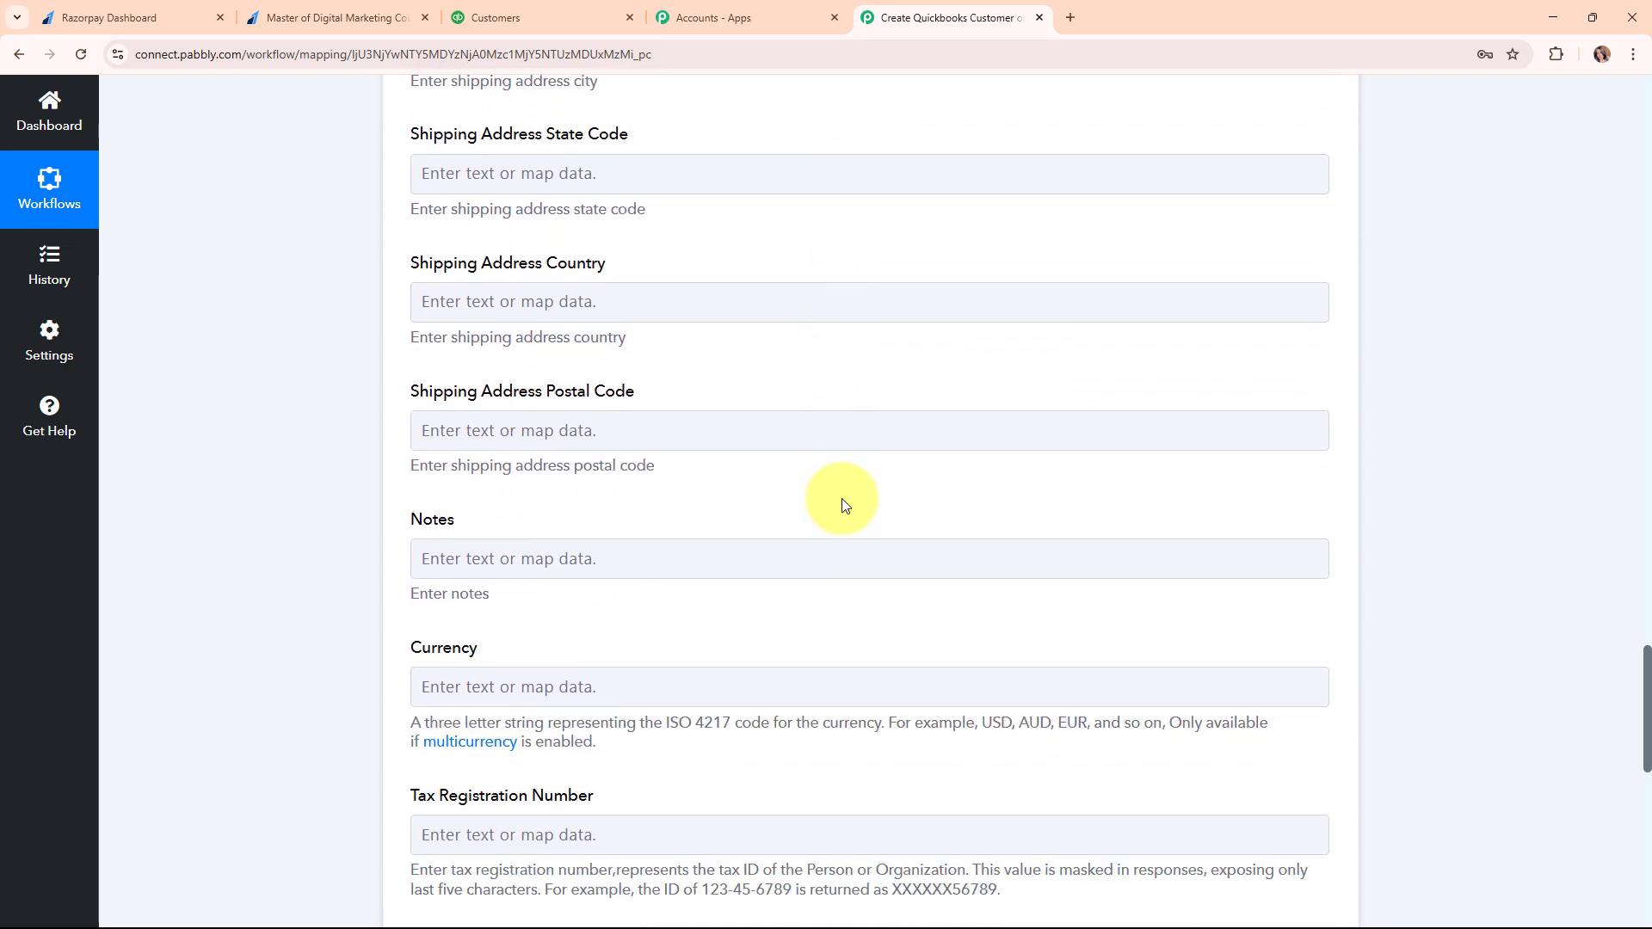
scroll(843, 505, "down", 6)
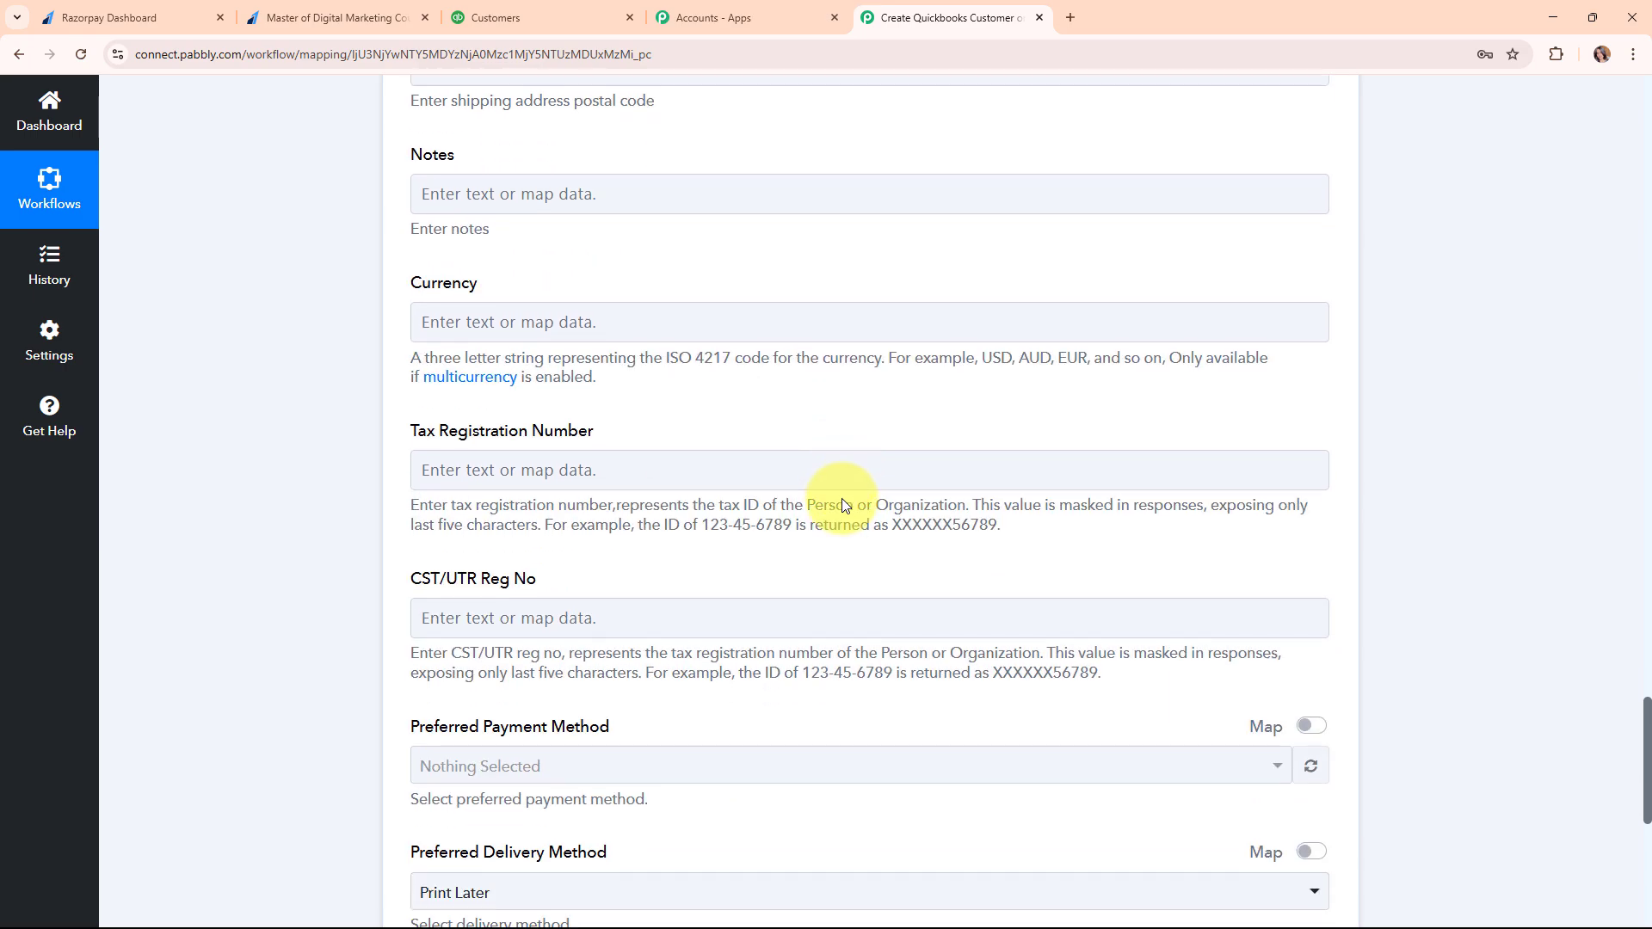
scroll(842, 504, "down", 4)
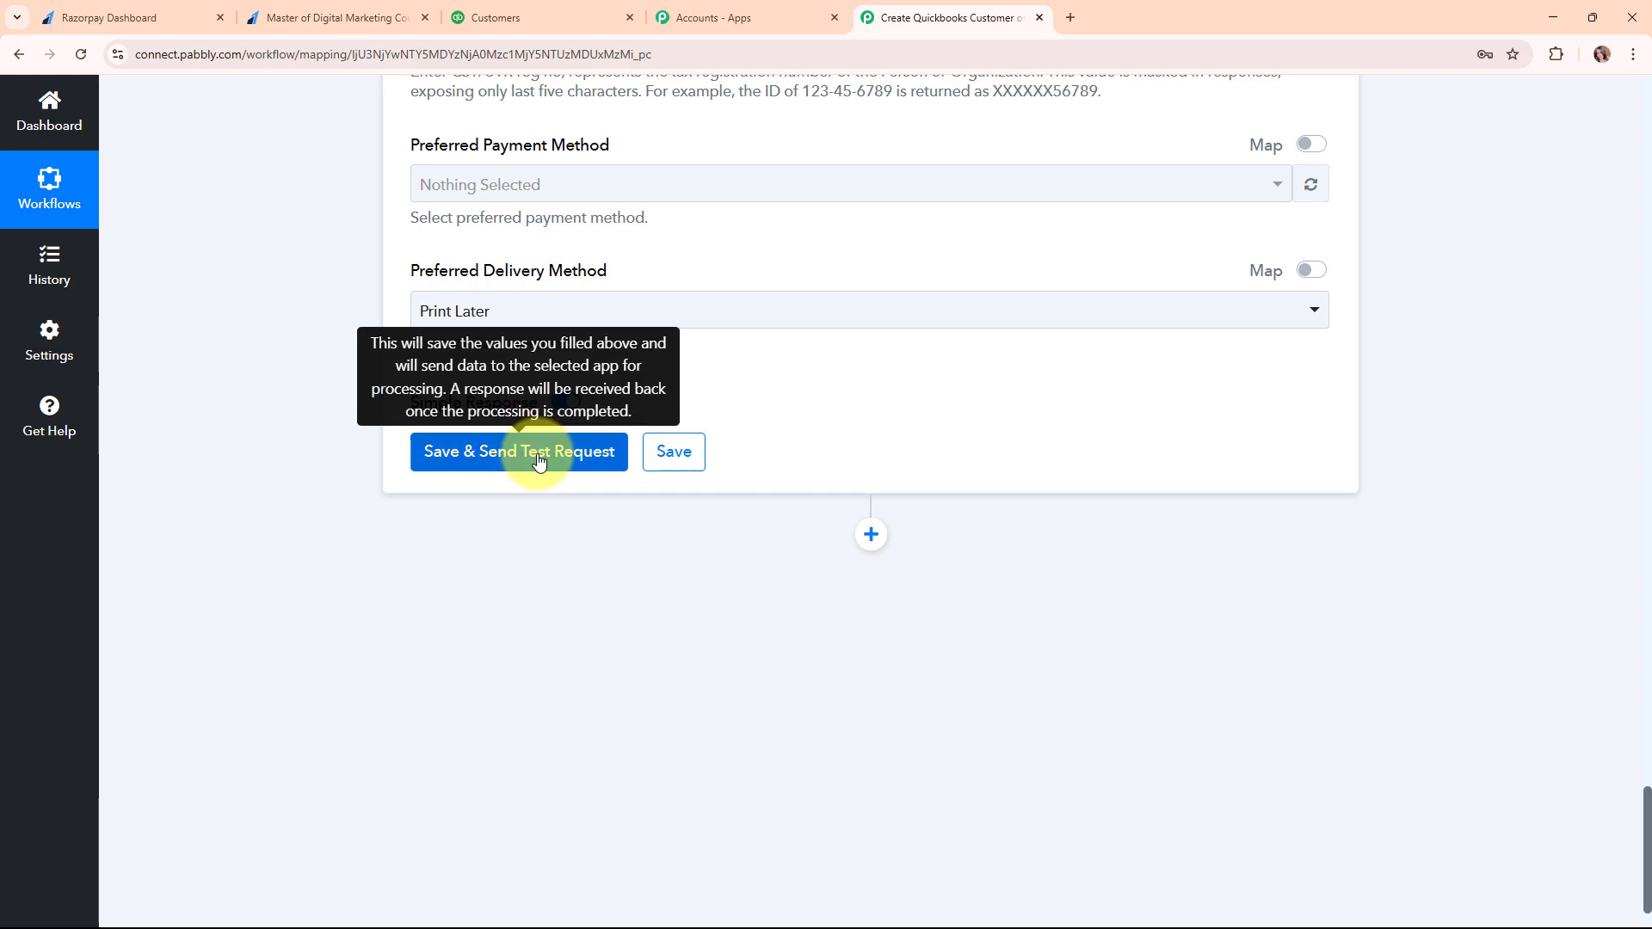
left_click(539, 461)
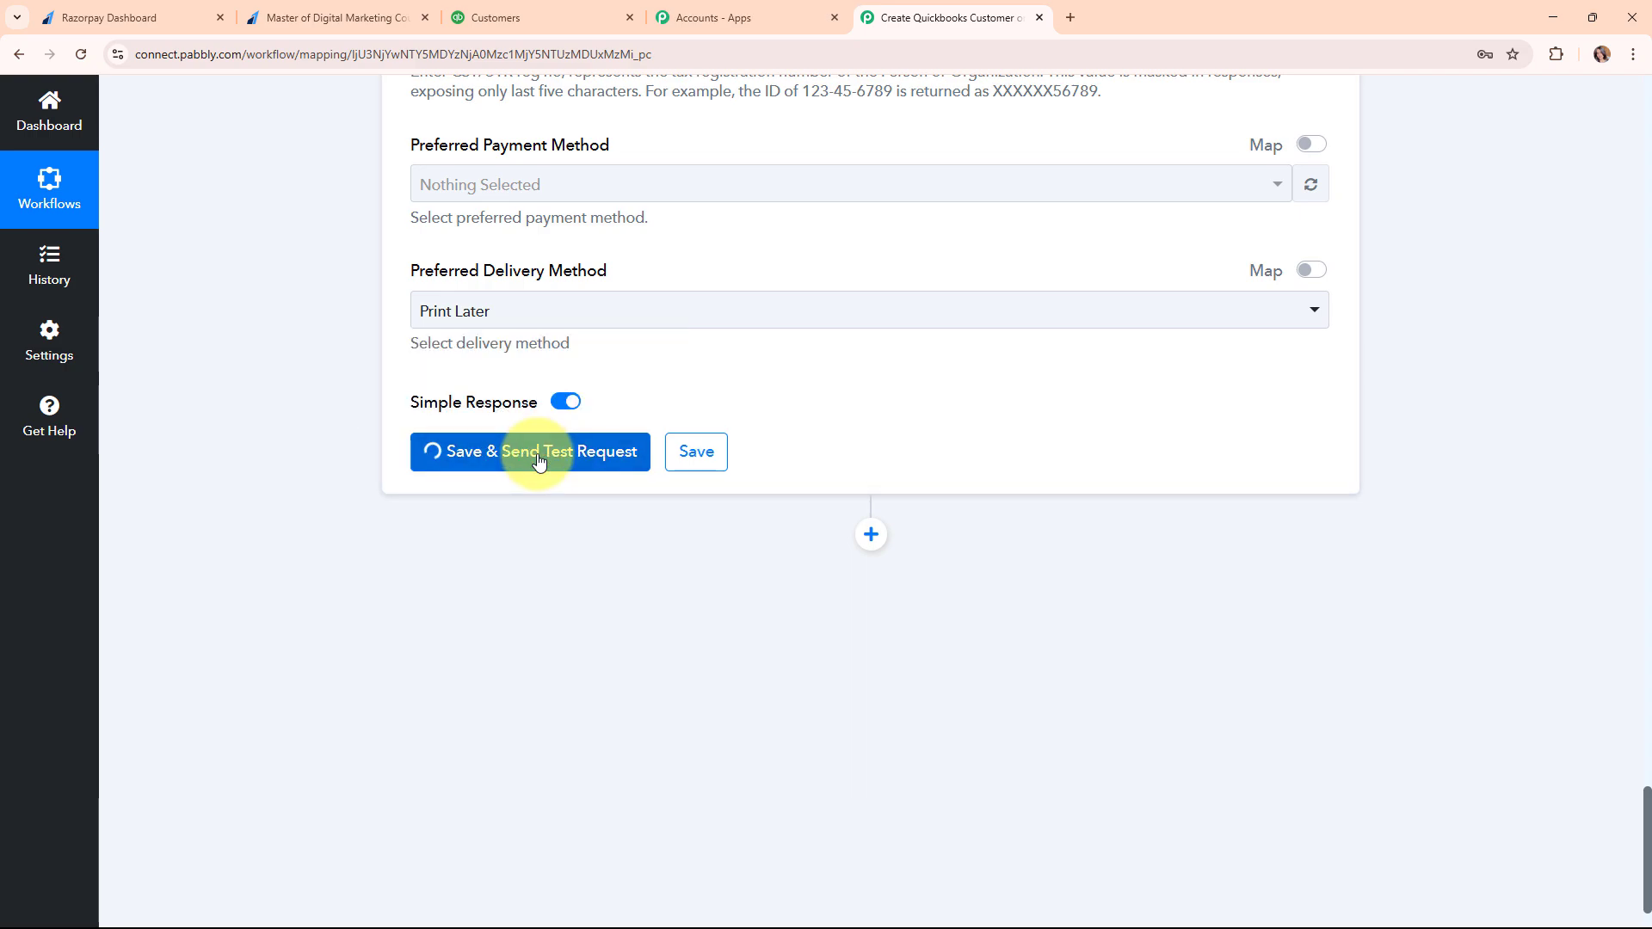
scroll(1479, 545, "down", 4)
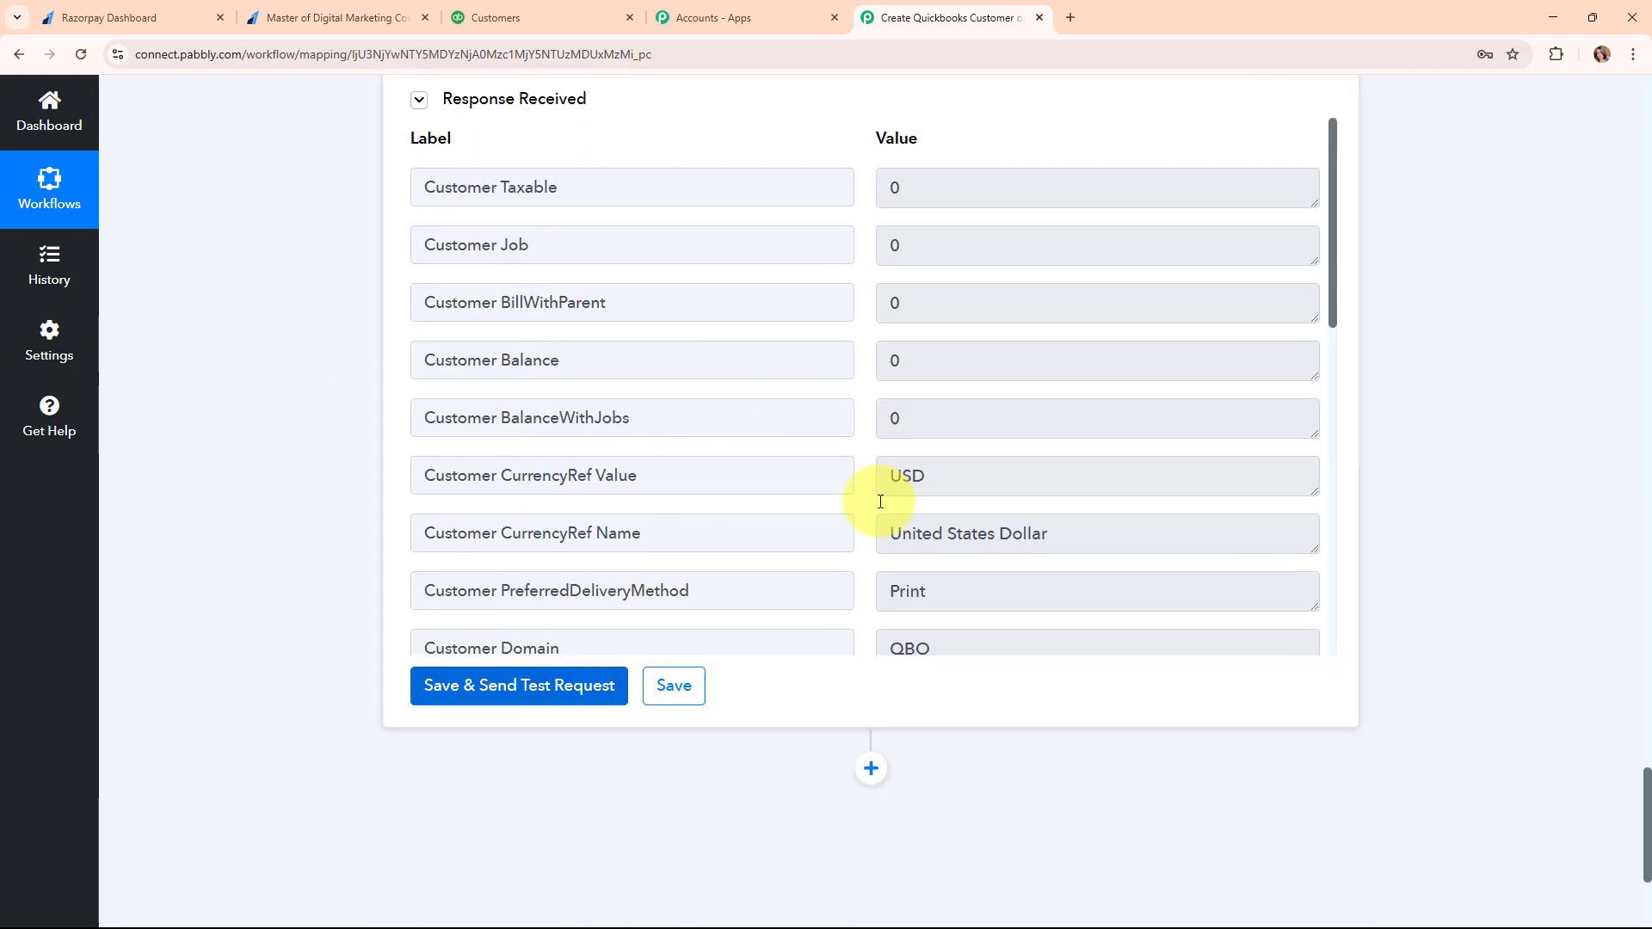
scroll(1070, 435, "down", 4)
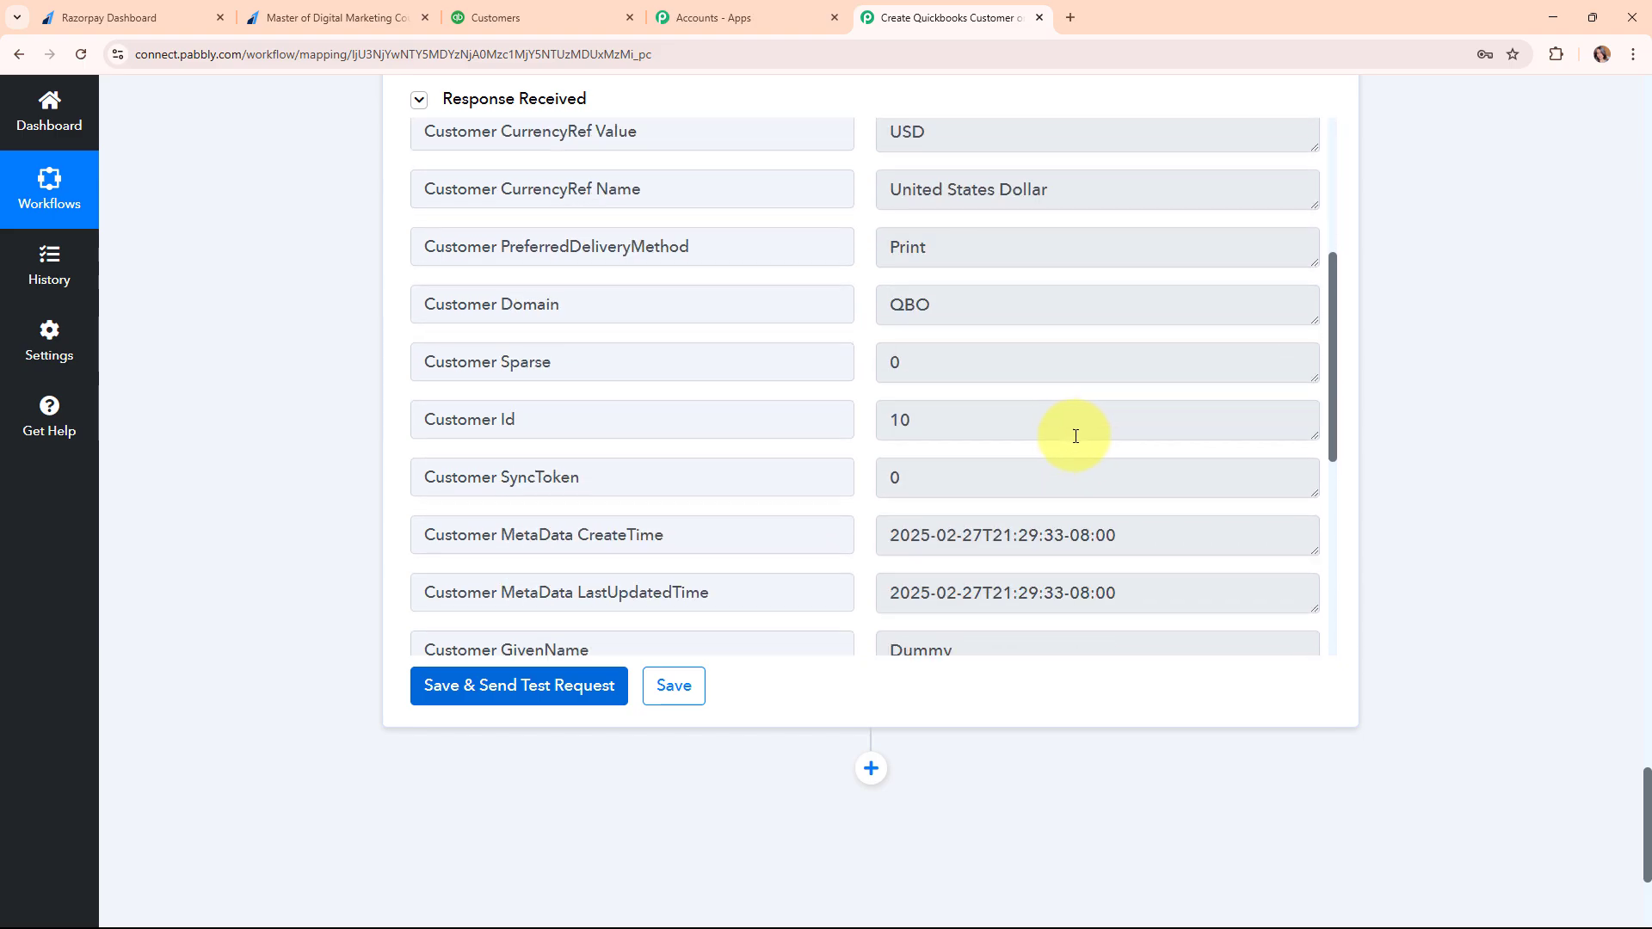
Collapse the Quickbooks Online Create a Customer action step.
scroll(1411, 575, "up", 20)
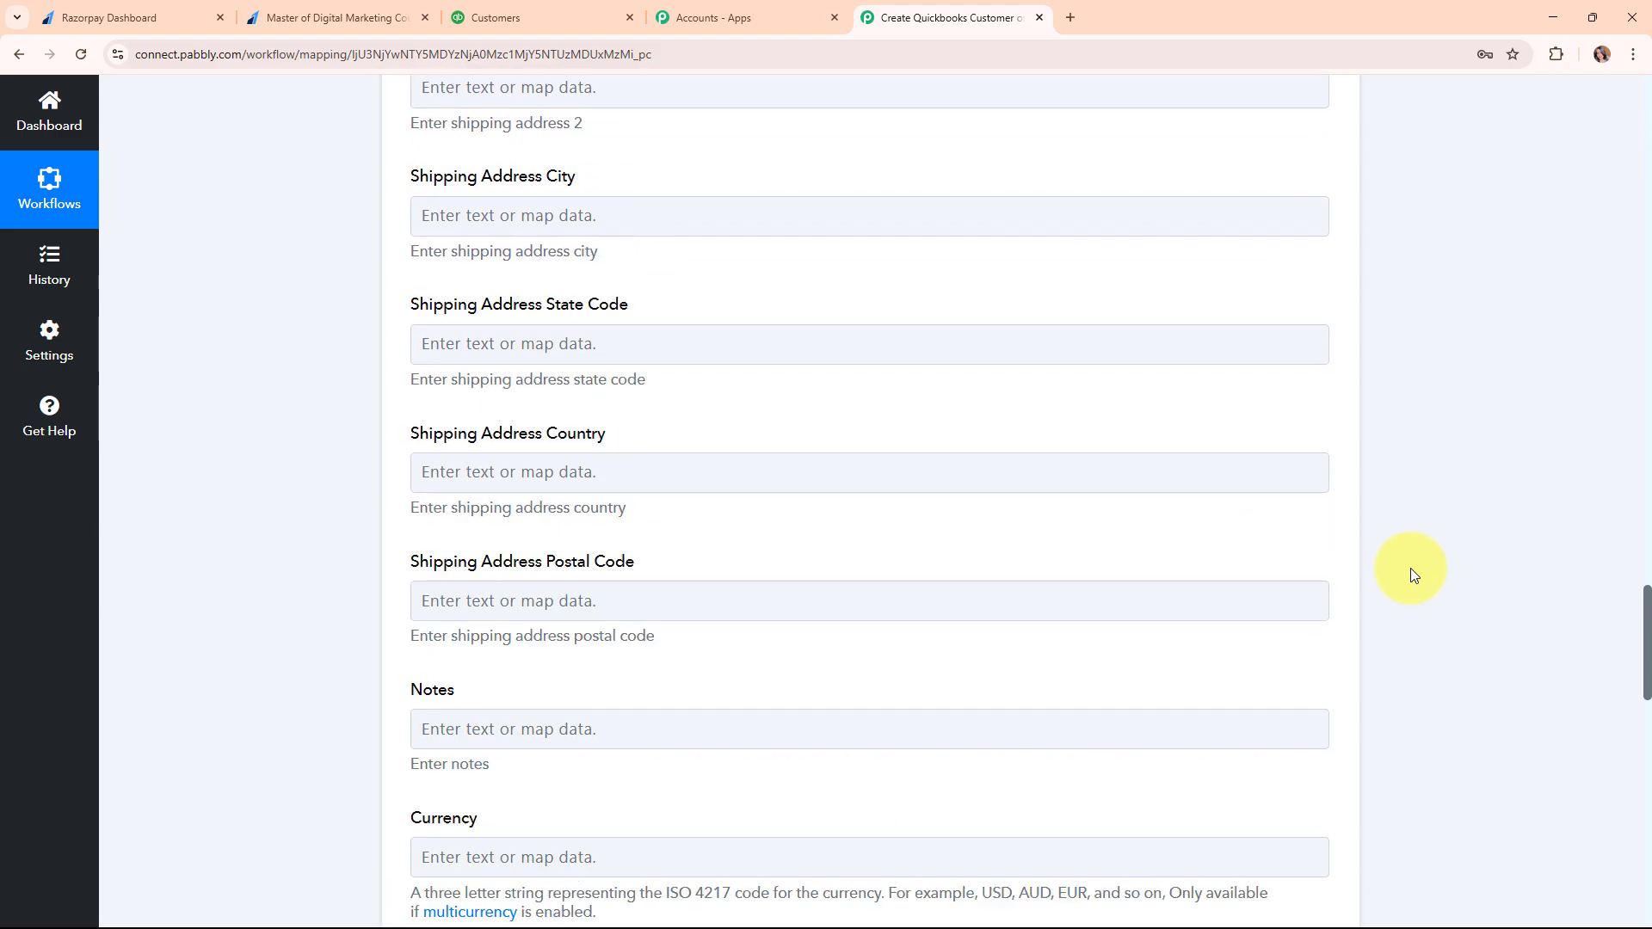
scroll(1411, 566, "up", 15)
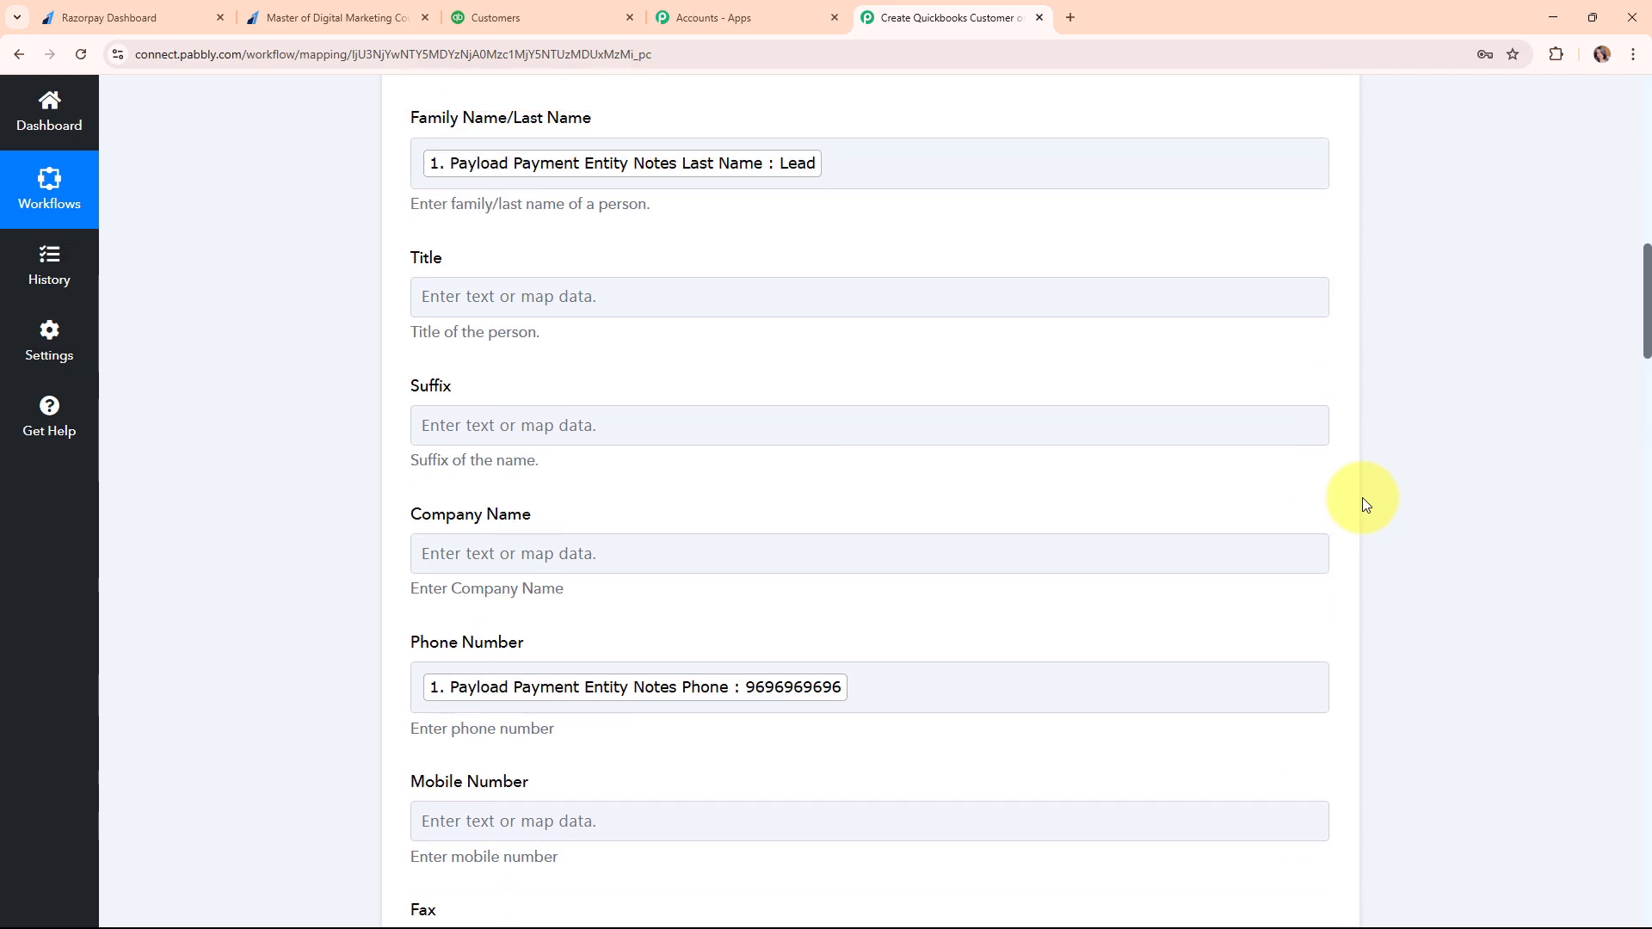
right_click(1361, 498)
scroll(1376, 432, "up", 10)
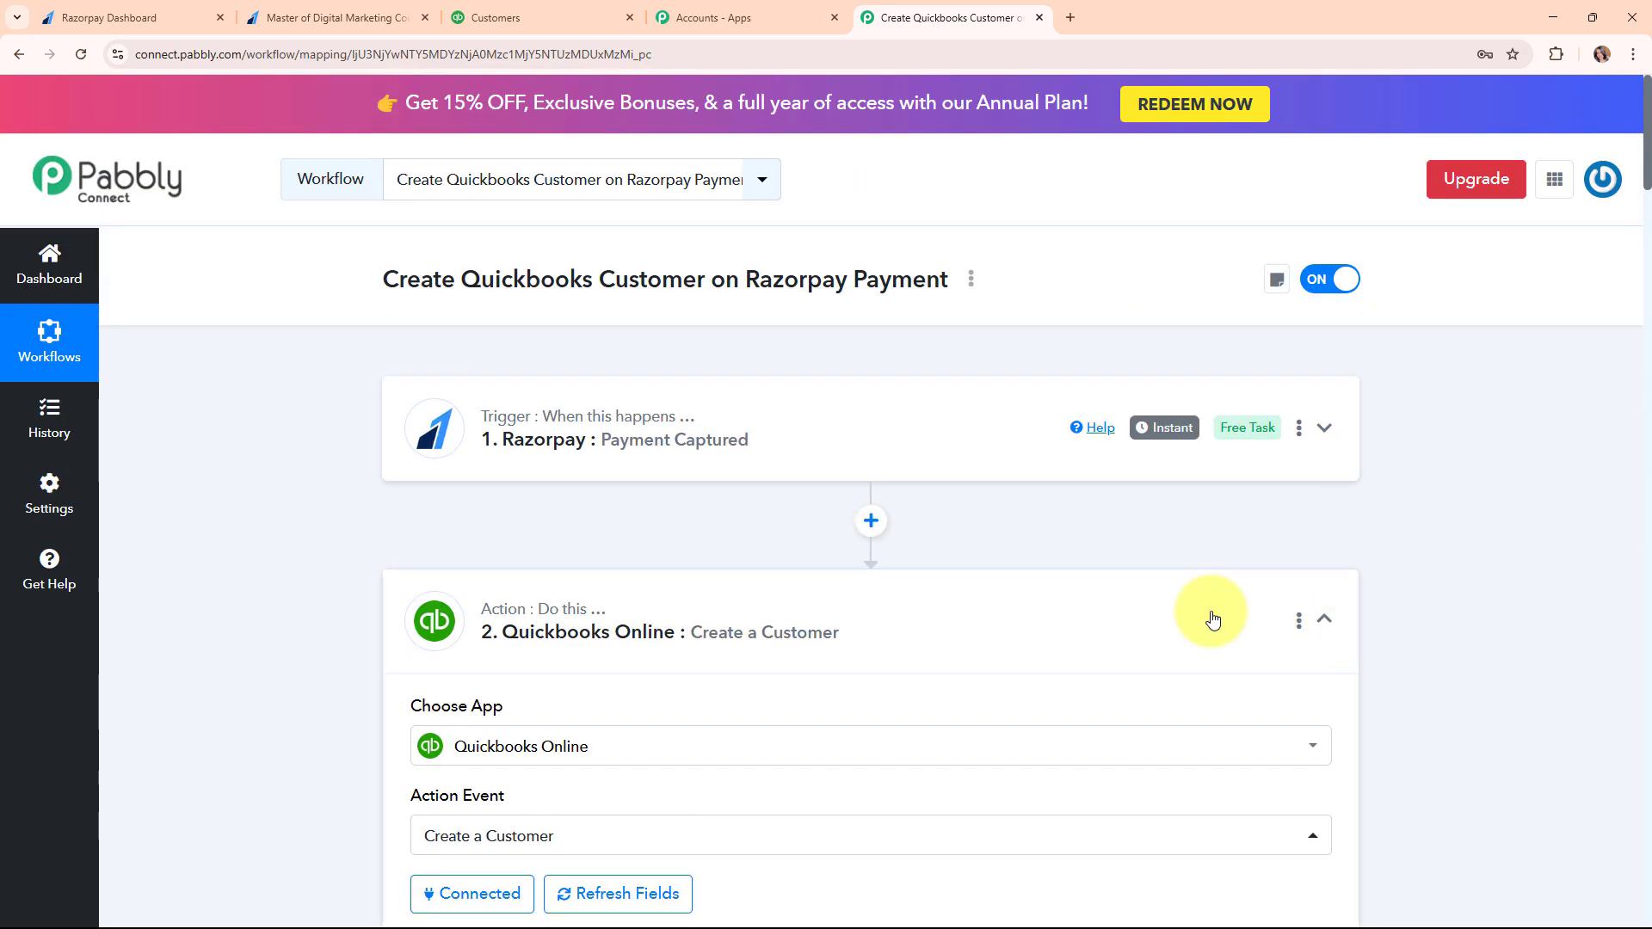
left_click(1206, 617)
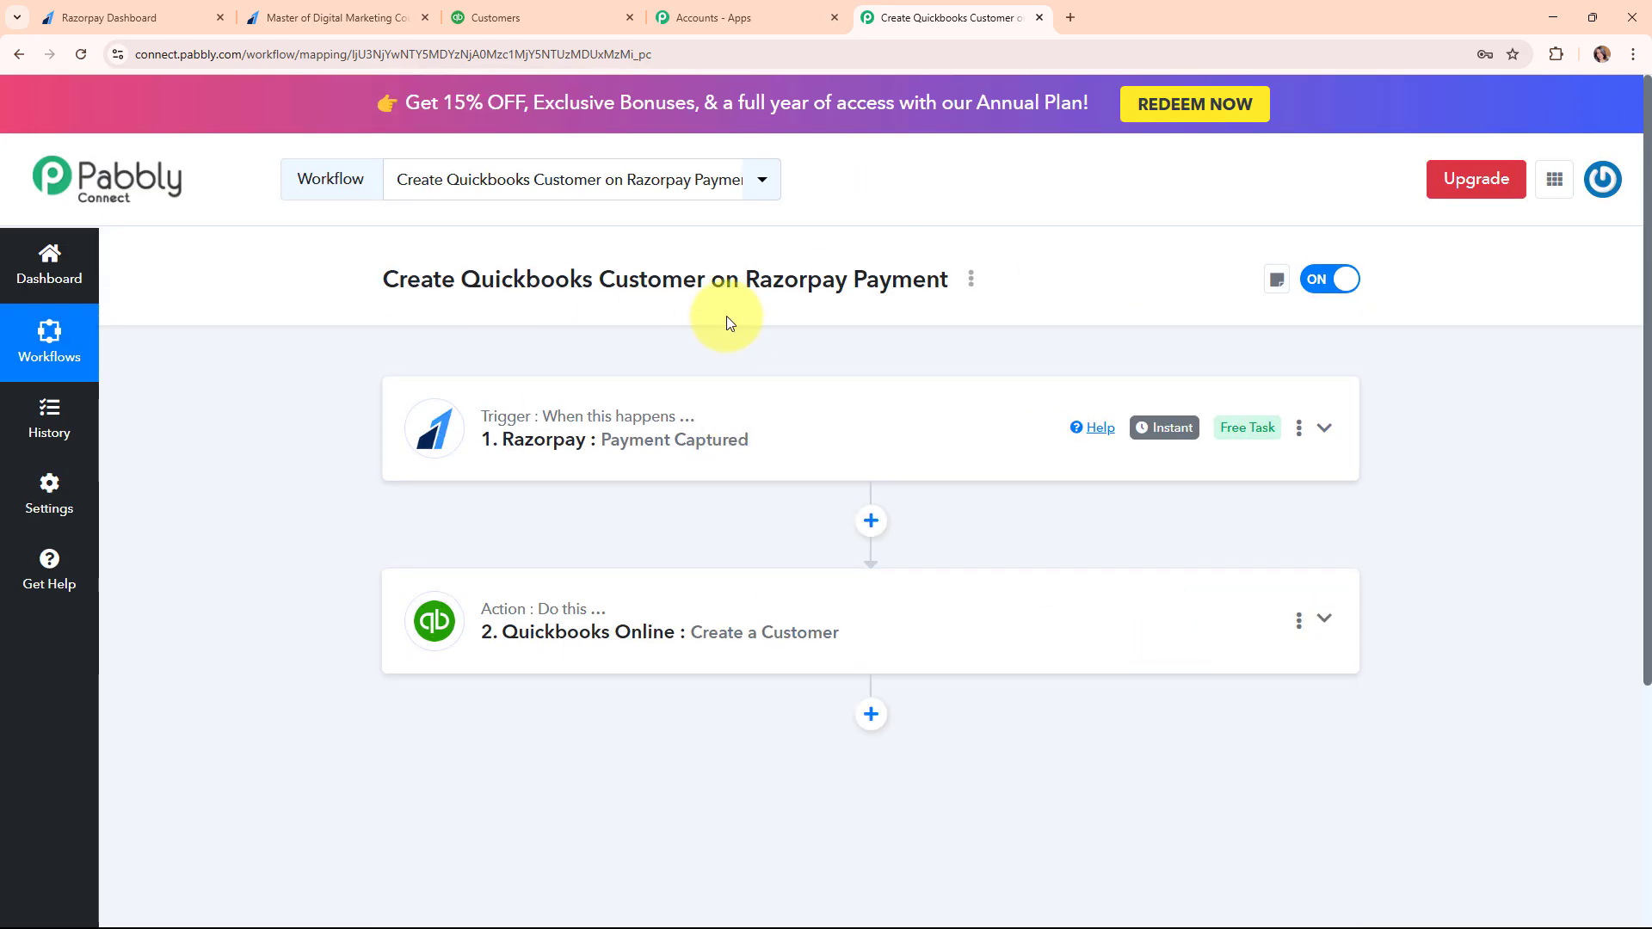
Switch to QuickBooks to check the customer list for the new test customer, and return to the Pabbly Connect workflow.
left_click(517, 10)
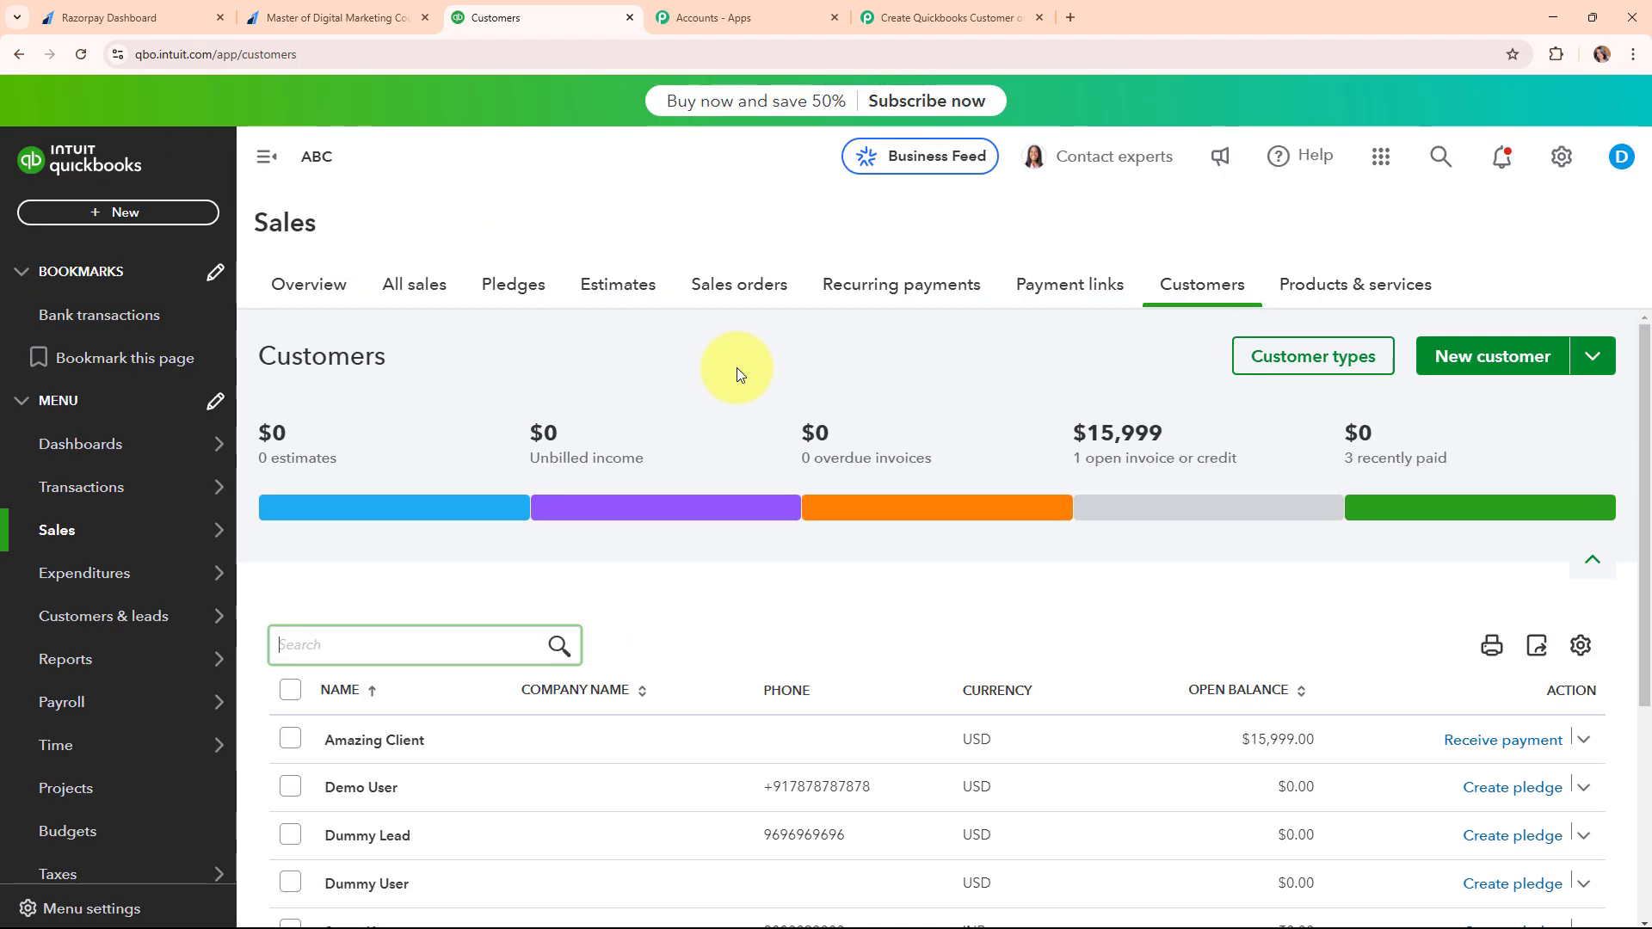
scroll(737, 368, "down", 4)
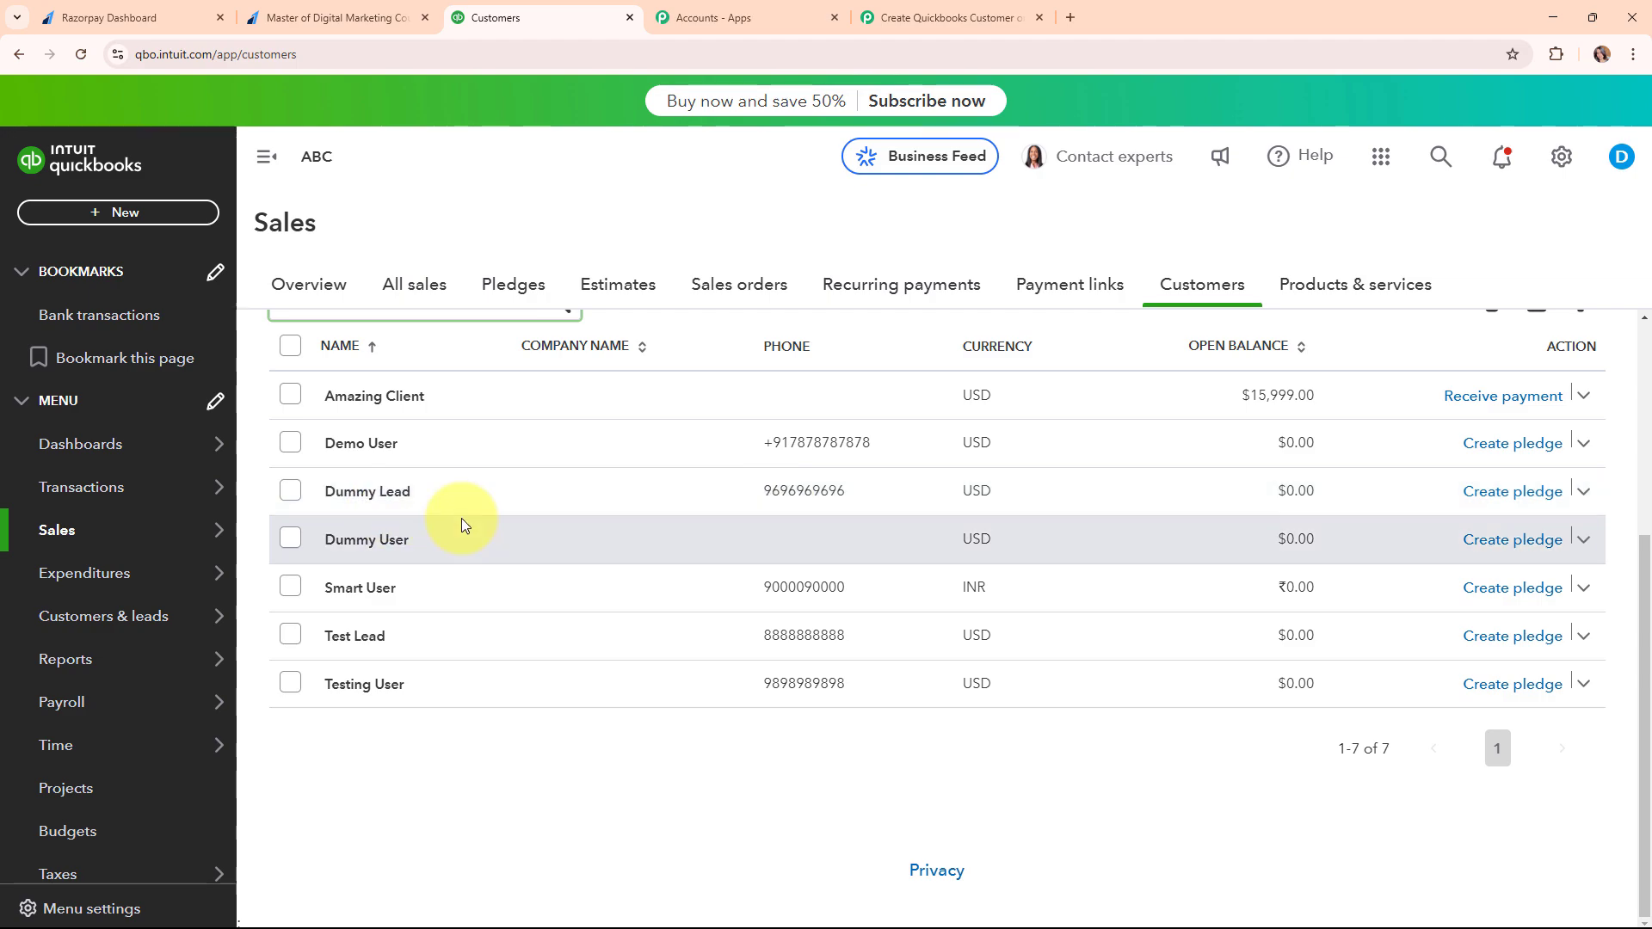
left_click(1005, 10)
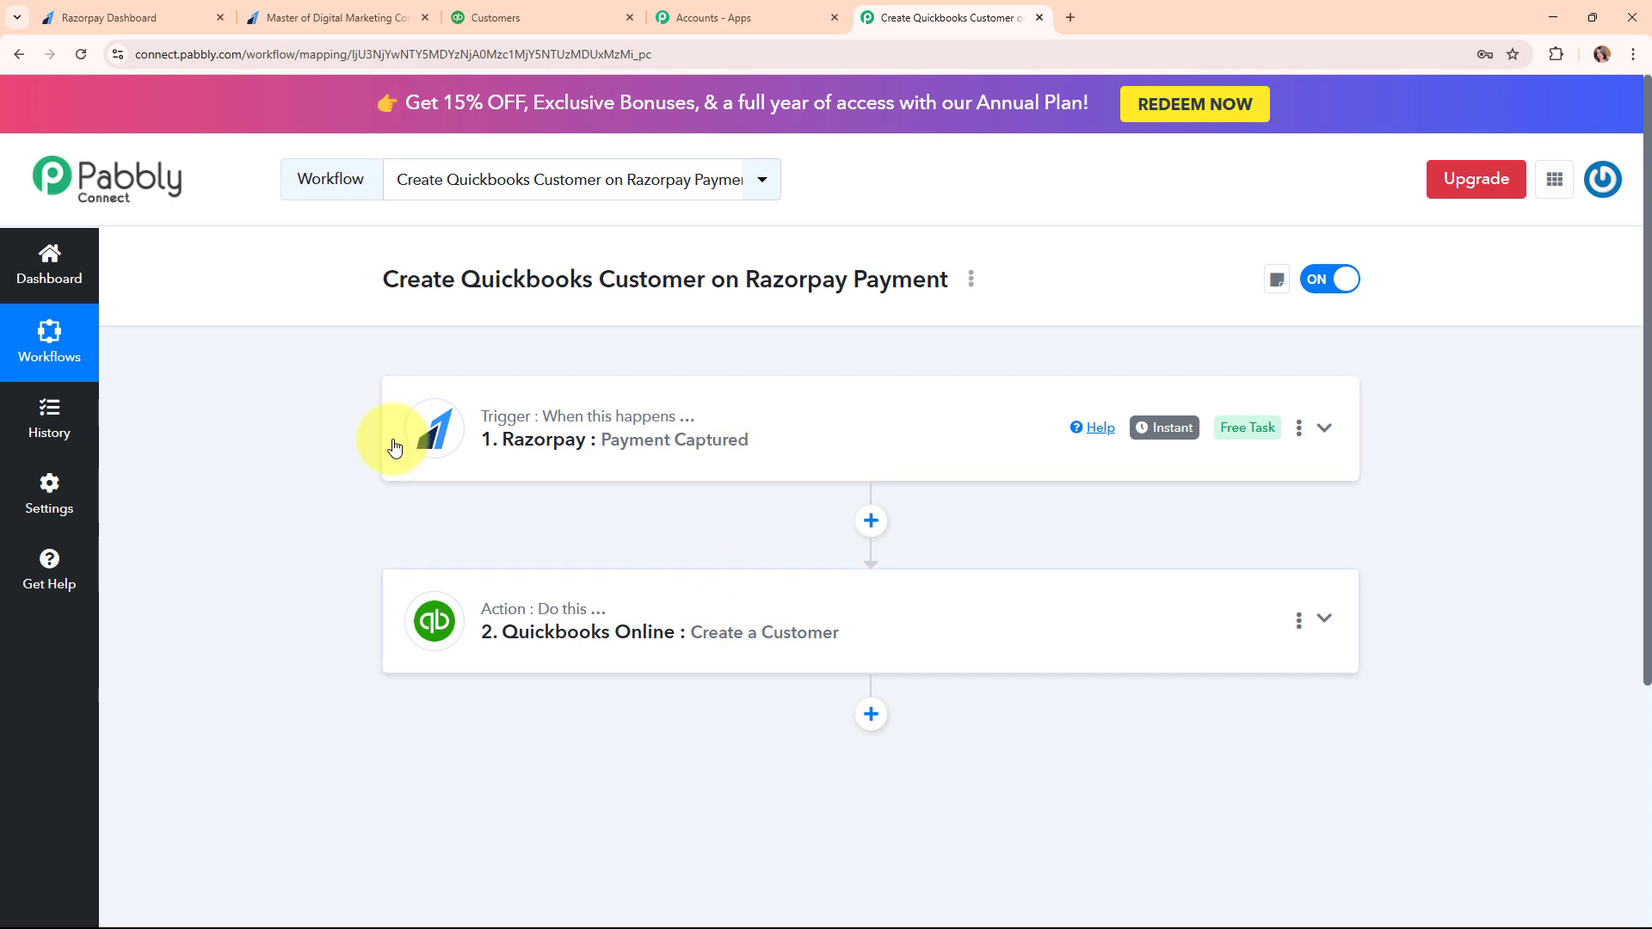
left_click_drag(385, 279, 915, 307)
left_click(919, 344)
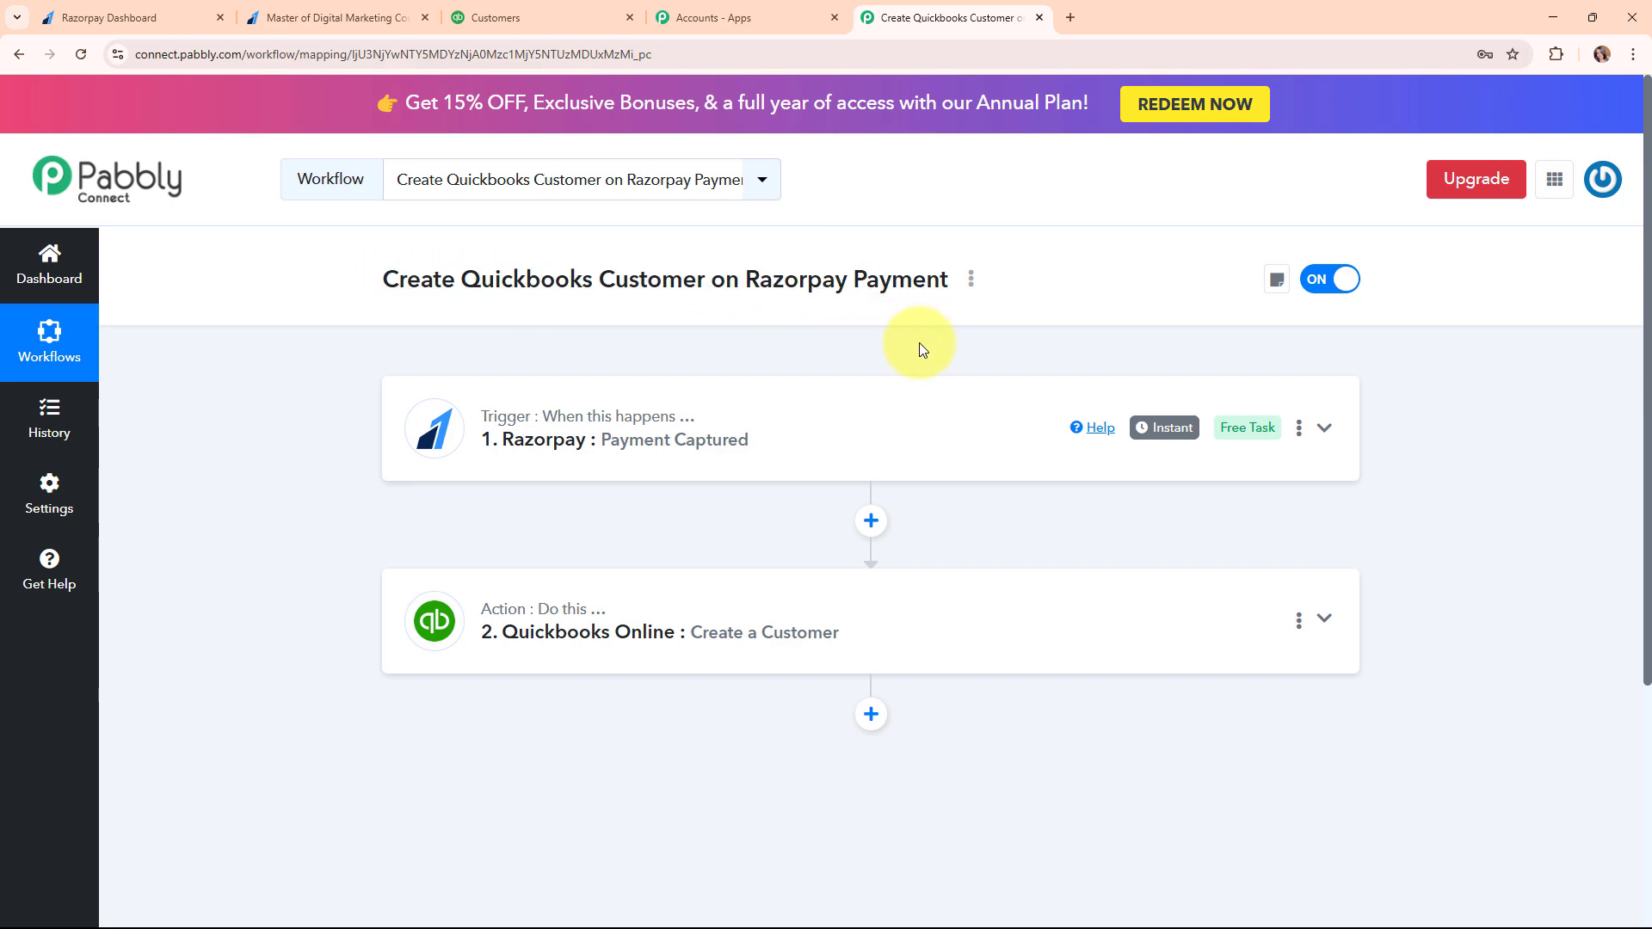